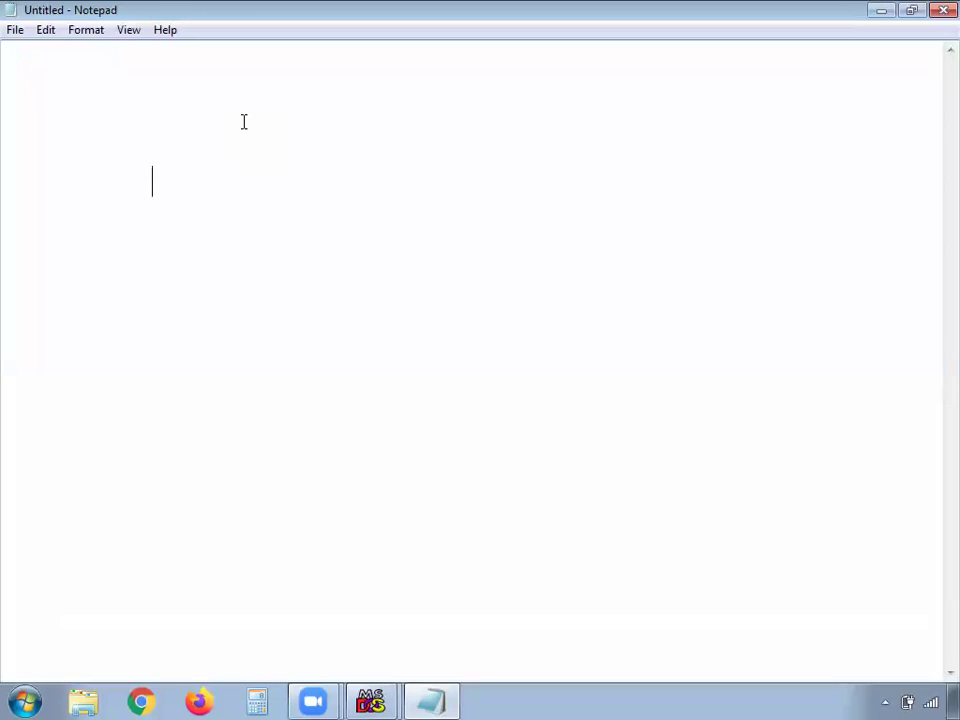
- Write "Logical AND", "Logical OR" and "Logical NOT" on three consecutive lines of the untitled note
type("Logi")
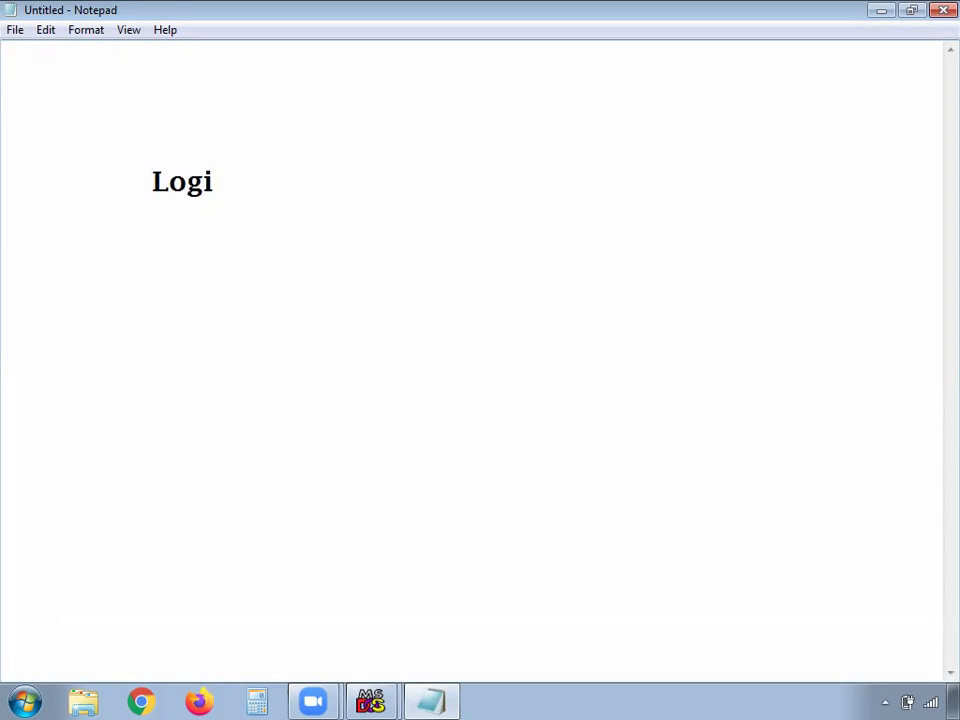
type("cal AND")
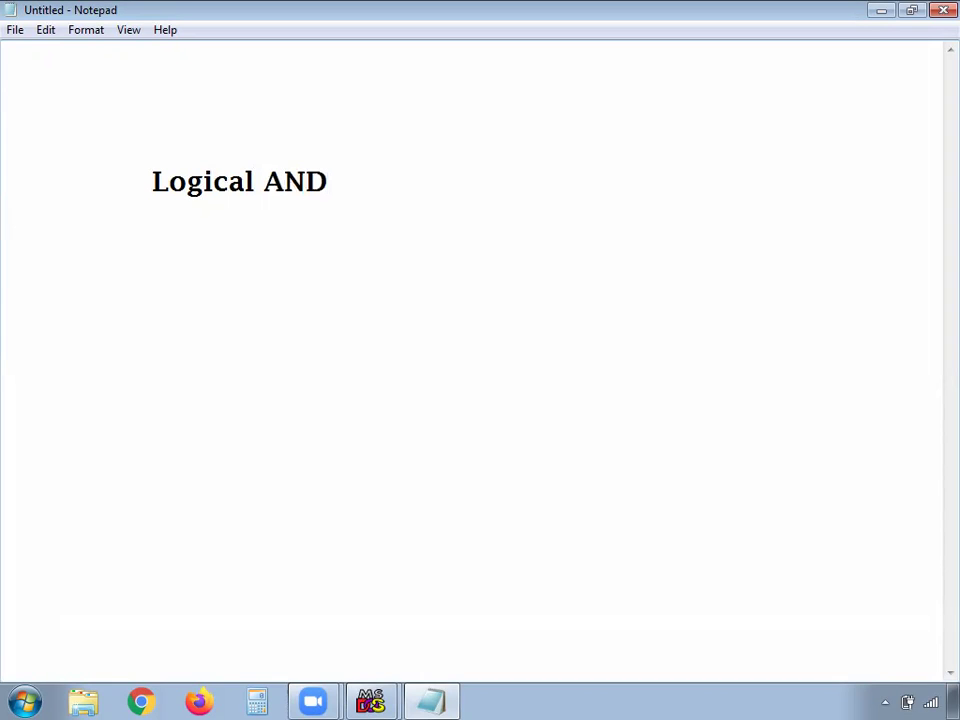
type("  Logical Or")
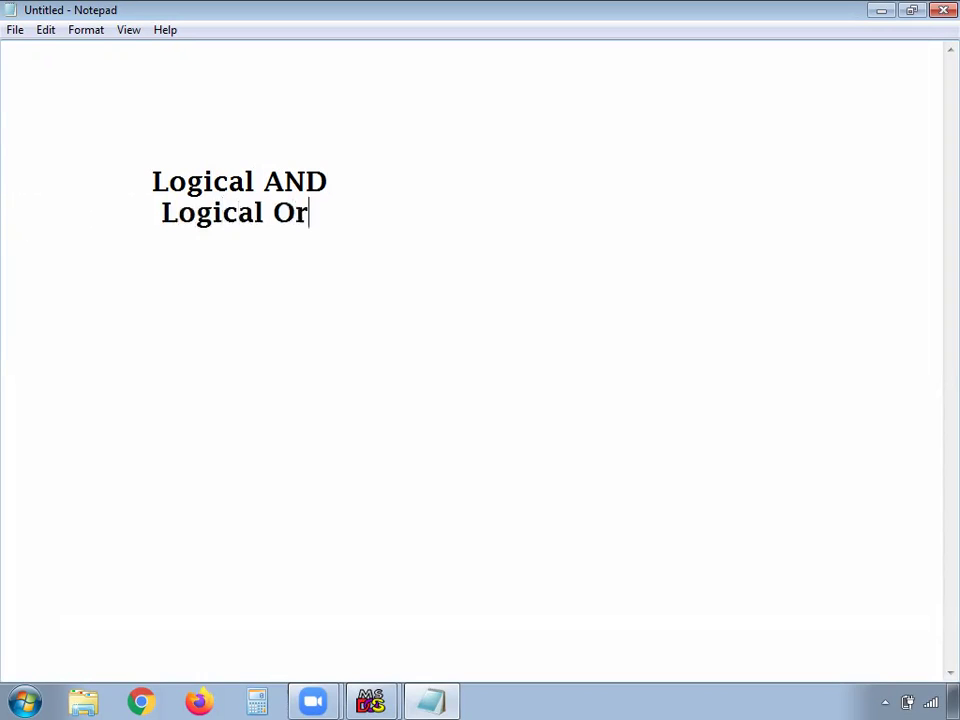
key("BackSpace")
type("R")
type("    Logi")
type("cal Not")
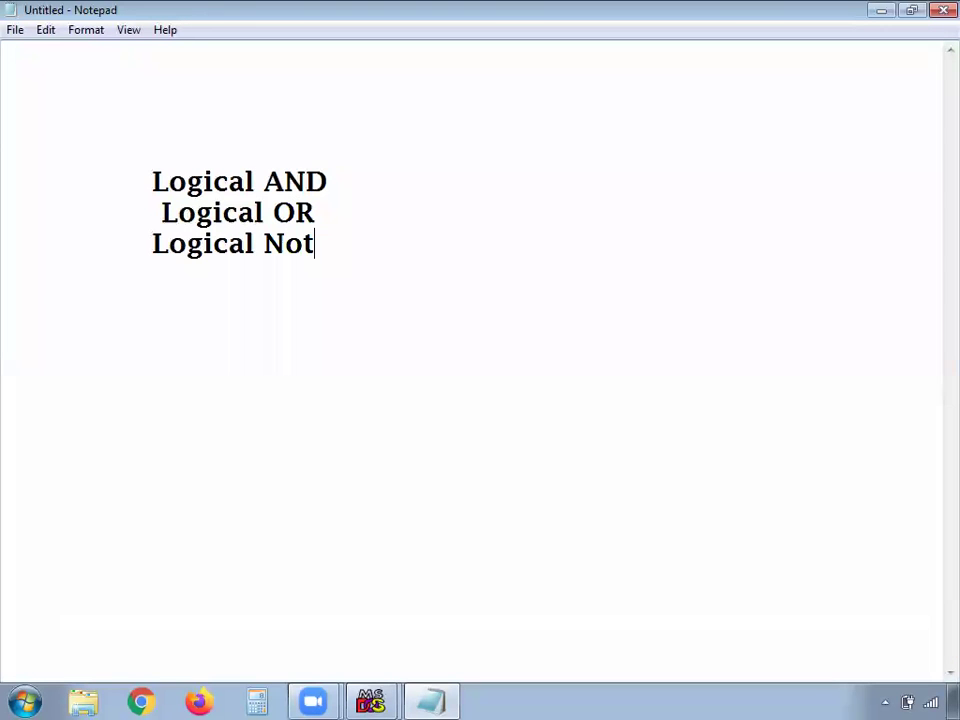
key("BackSpace")
type("T")
left_click(300, 245)
- Switch to Excel 2013 and create a blank workbook
left_click(25, 700)
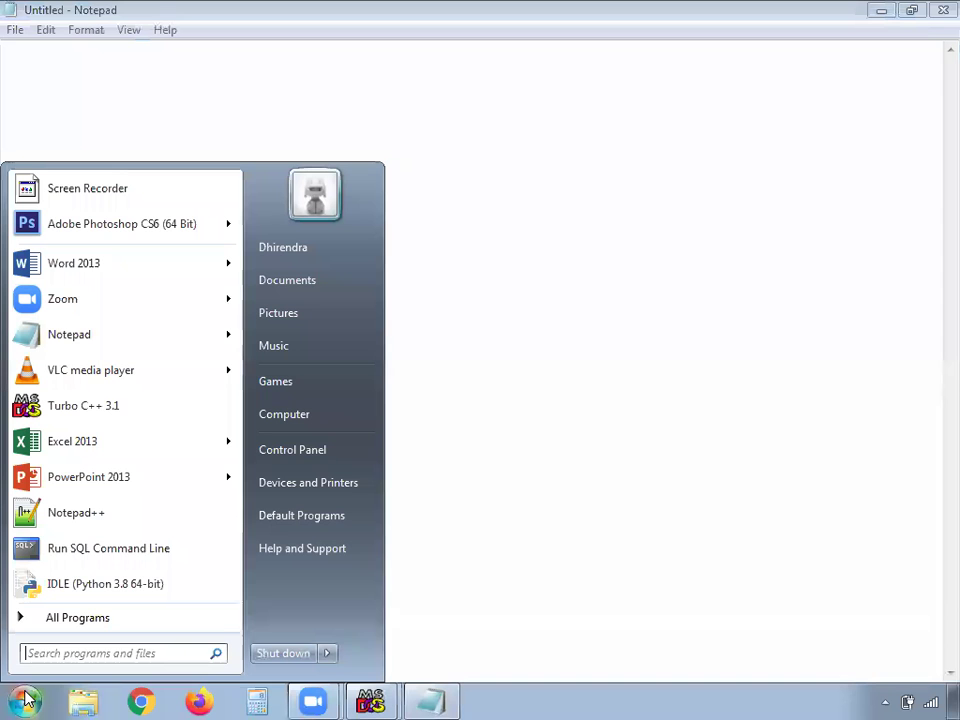
left_click(425, 397)
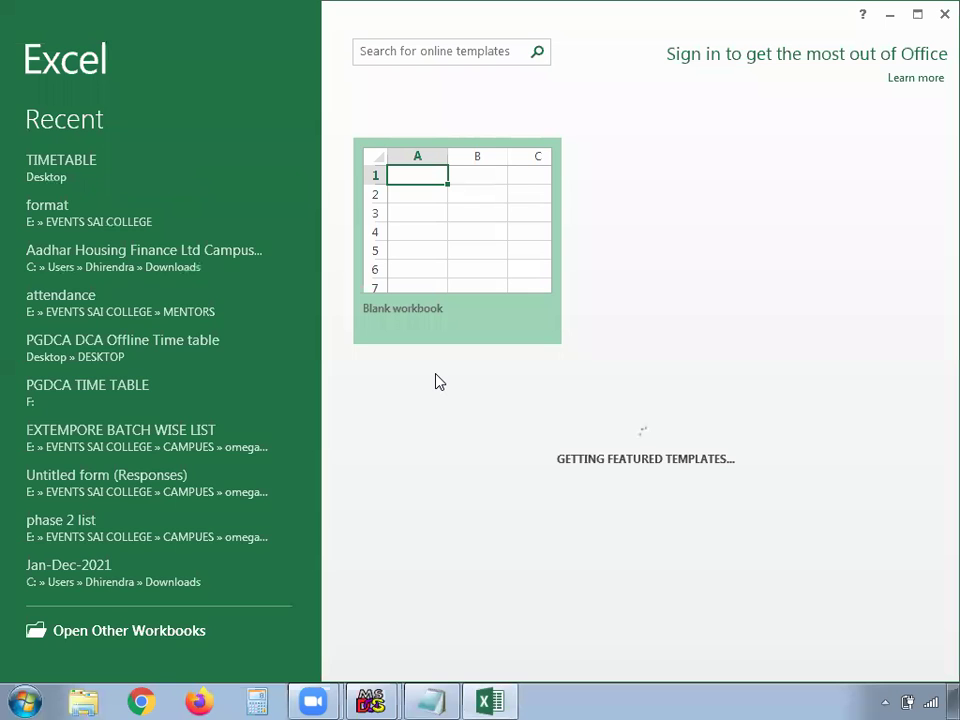
left_click(442, 256)
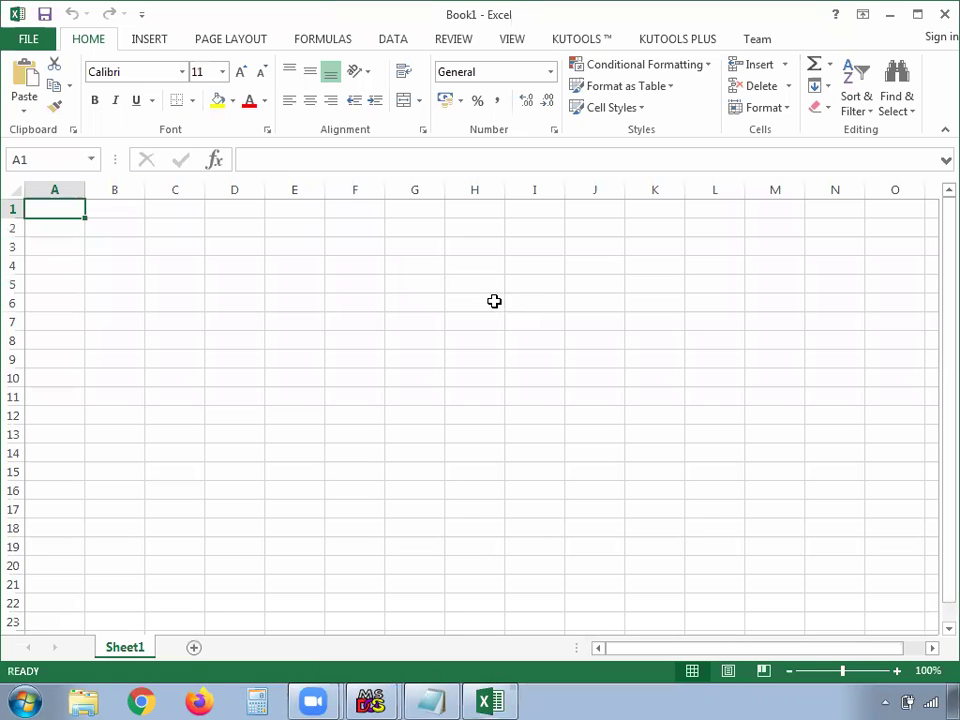
- Collapse the ribbon and enter the heading "Logical And" in cell B2
left_click(258, 250)
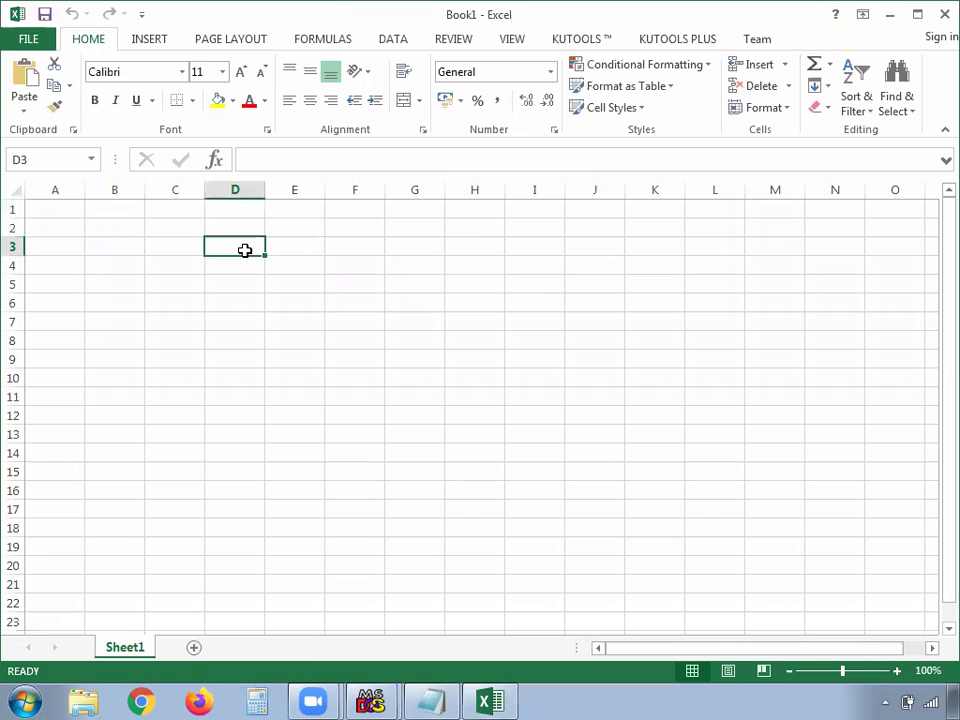
mouse_move(252, 247)
left_mouse_down()
mouse_move(347, 270)
mouse_move(351, 298)
mouse_move(254, 245)
left_mouse_up()
left_click(255, 226)
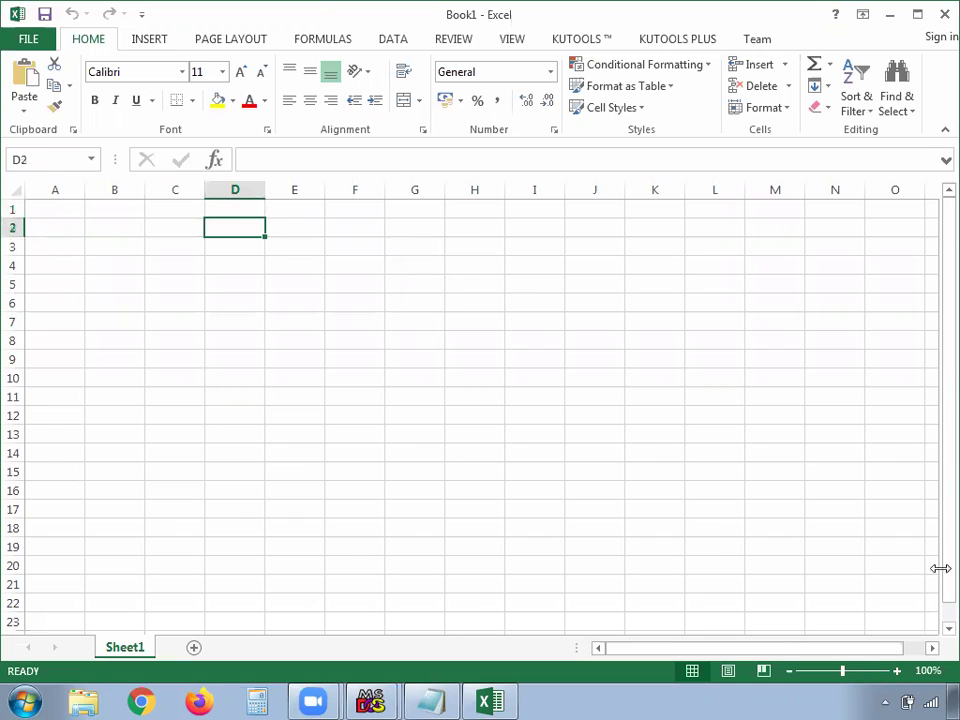
scroll(680, 505, "up", 4)
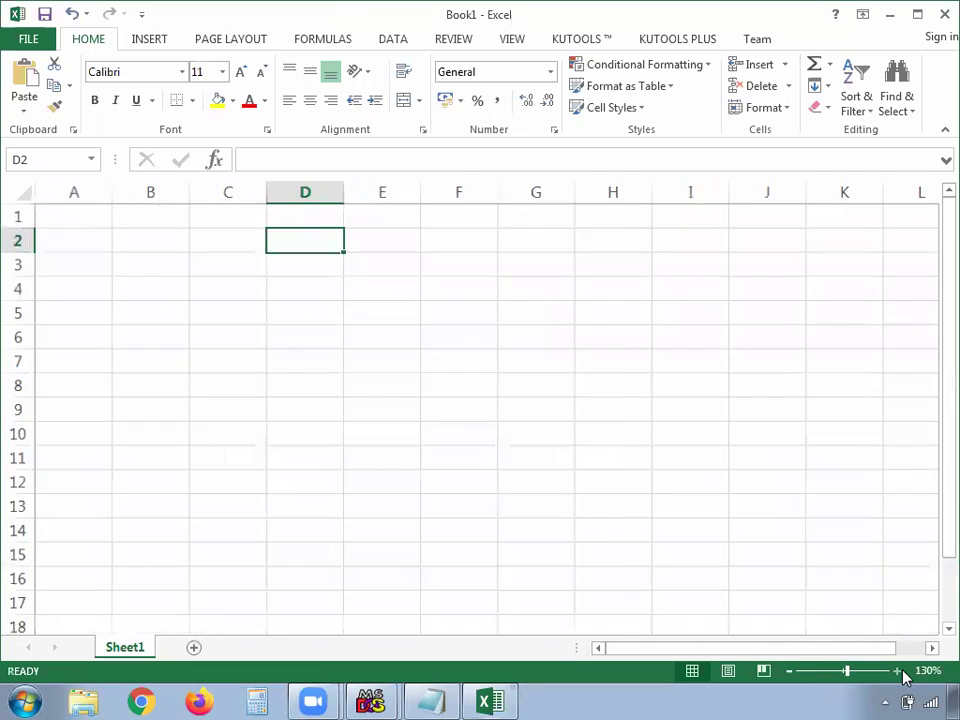
left_click(165, 251)
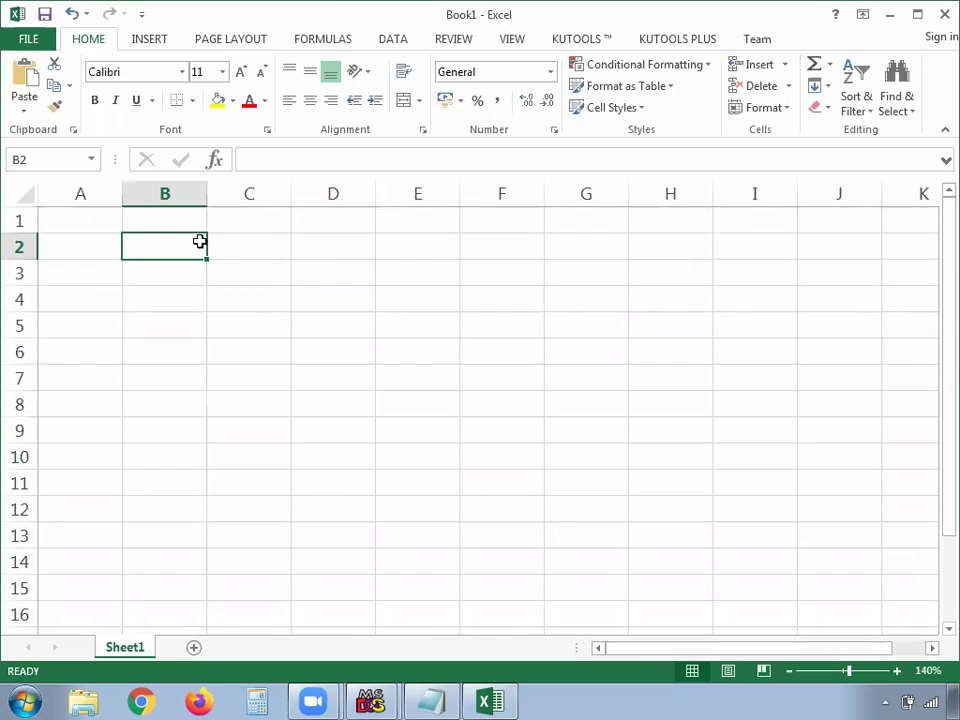
key("ctrl+F1")
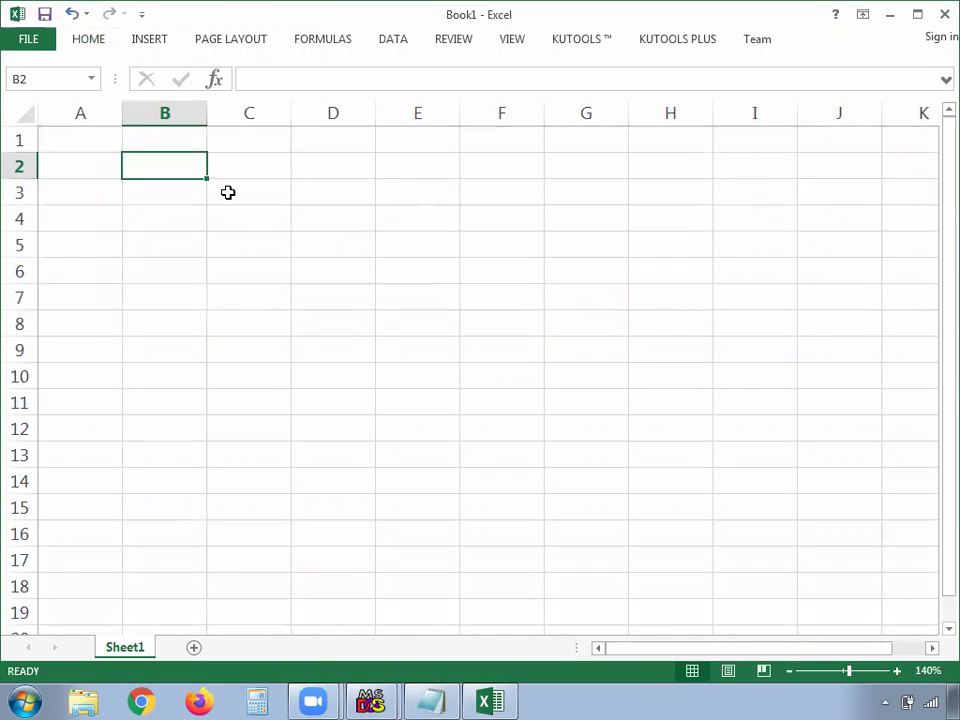
type("Log")
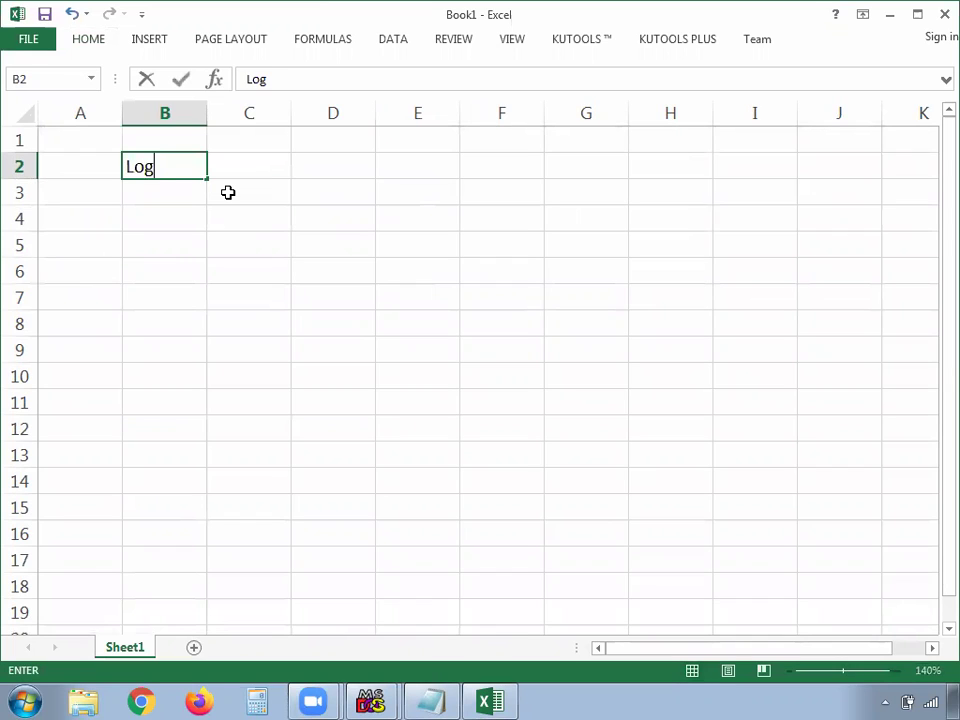
type("ical And")
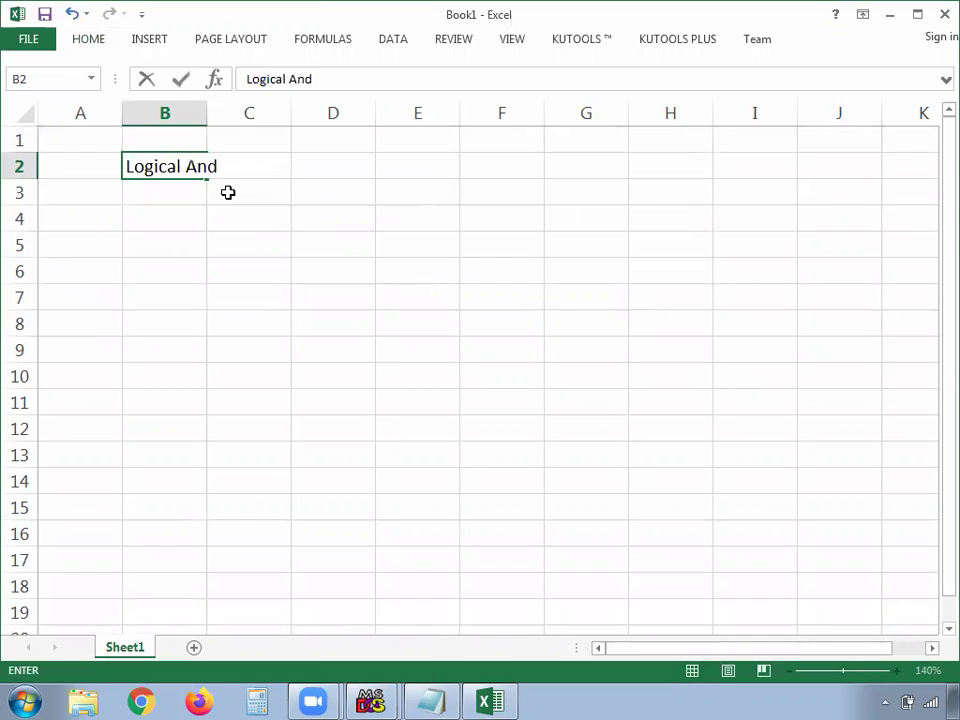
key("Return")
key("Return")
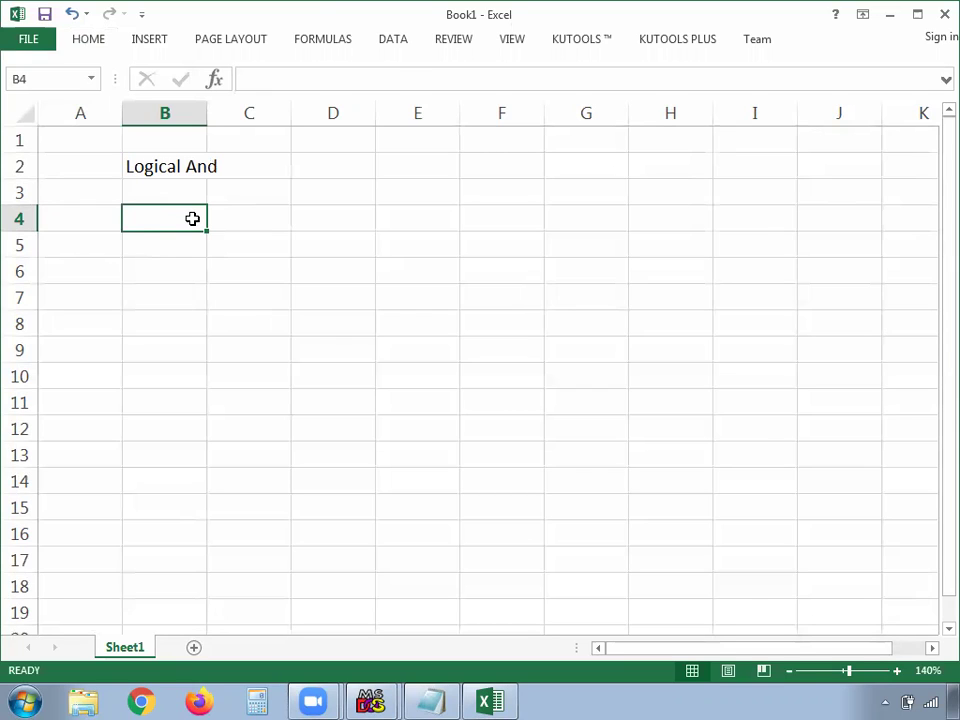
- Enter the conditions a>b in cell B4 and b<c in cell C4 as column headings
type("a>b")
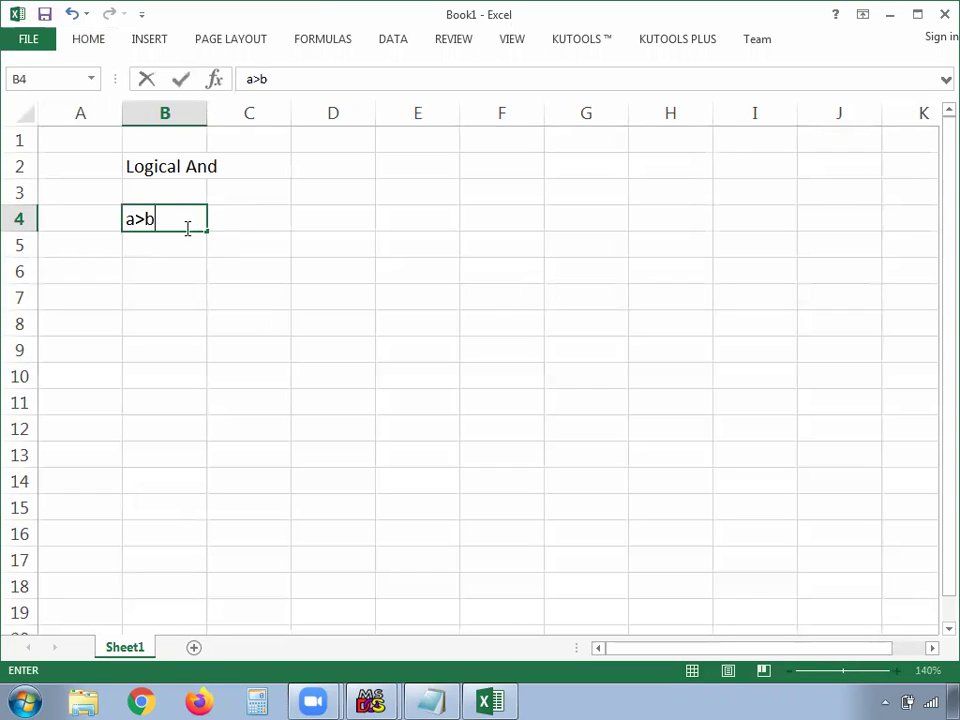
left_click(250, 218)
type("a<")
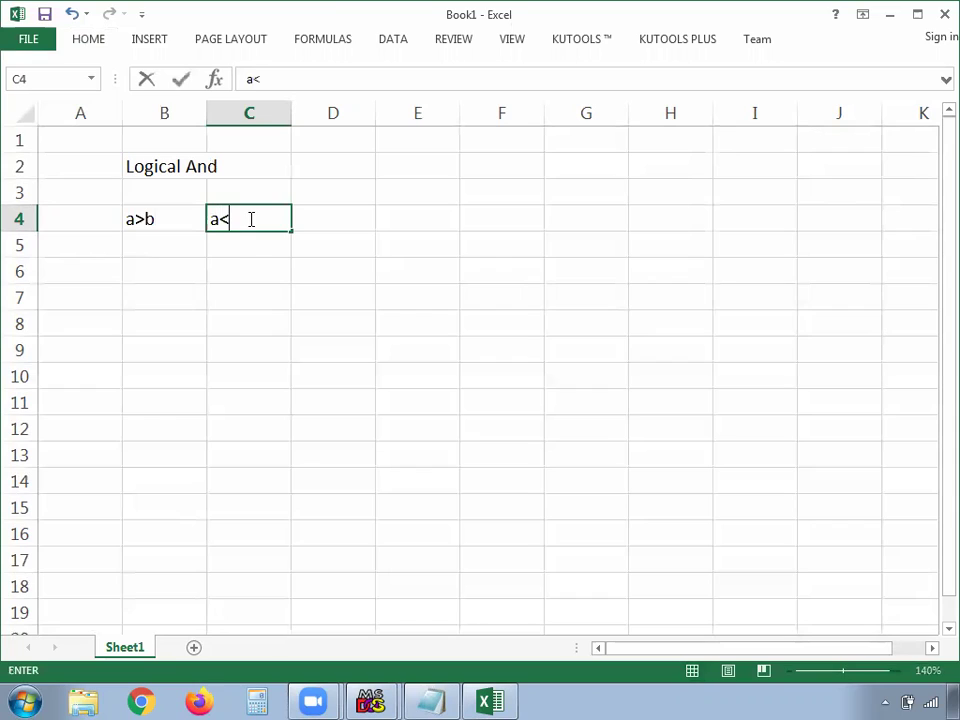
key("BackSpace")
key("BackSpace")
type("b<c")
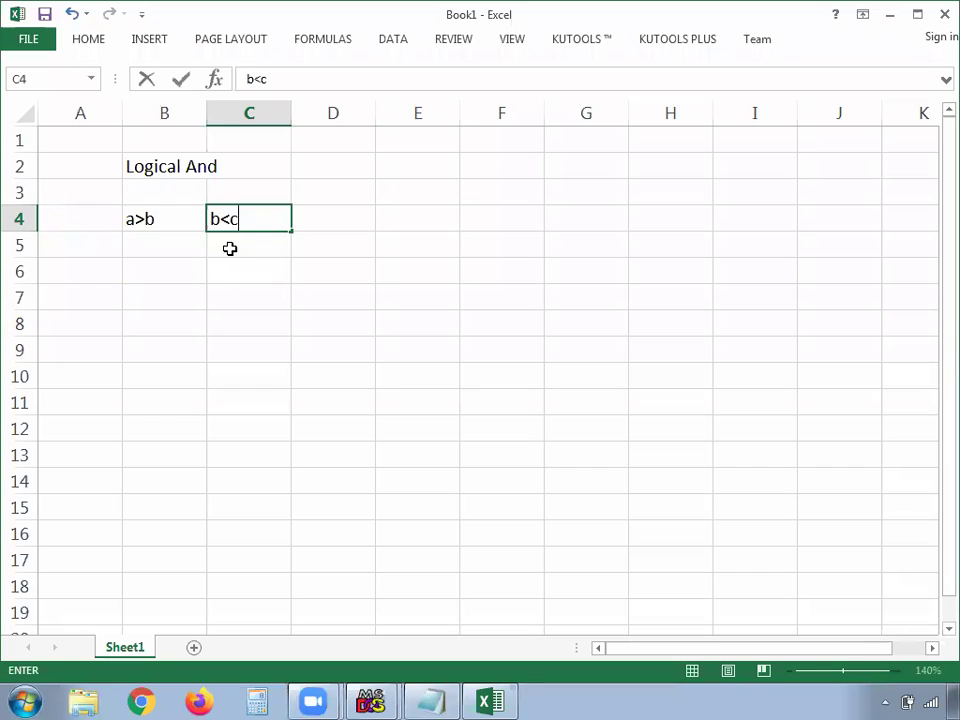
key("Left")
left_click(261, 218)
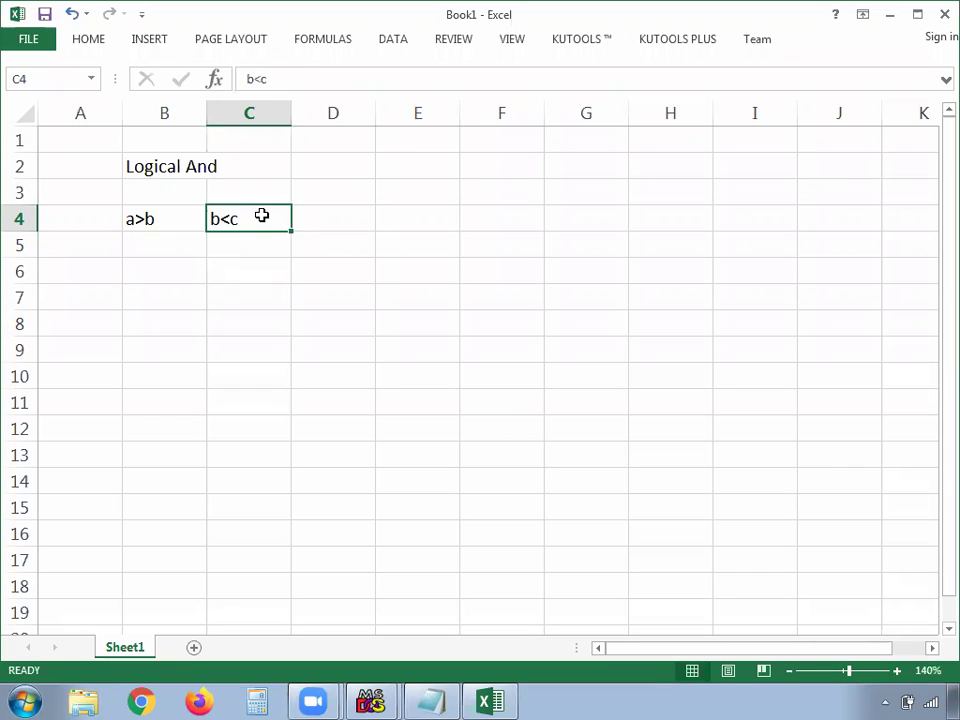
left_click(172, 220)
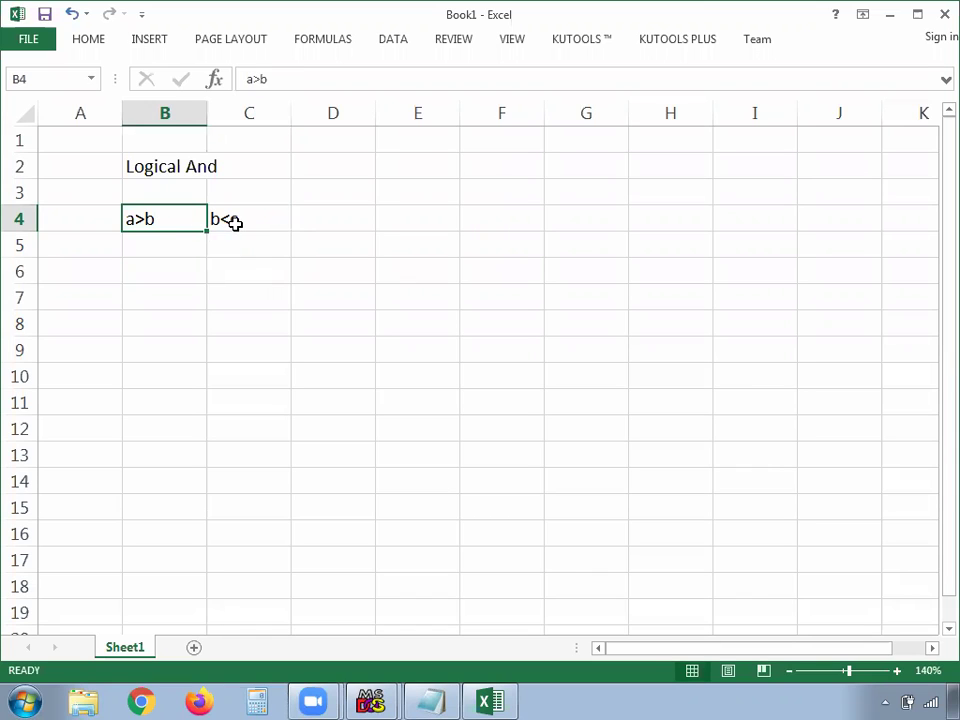
left_click(233, 222)
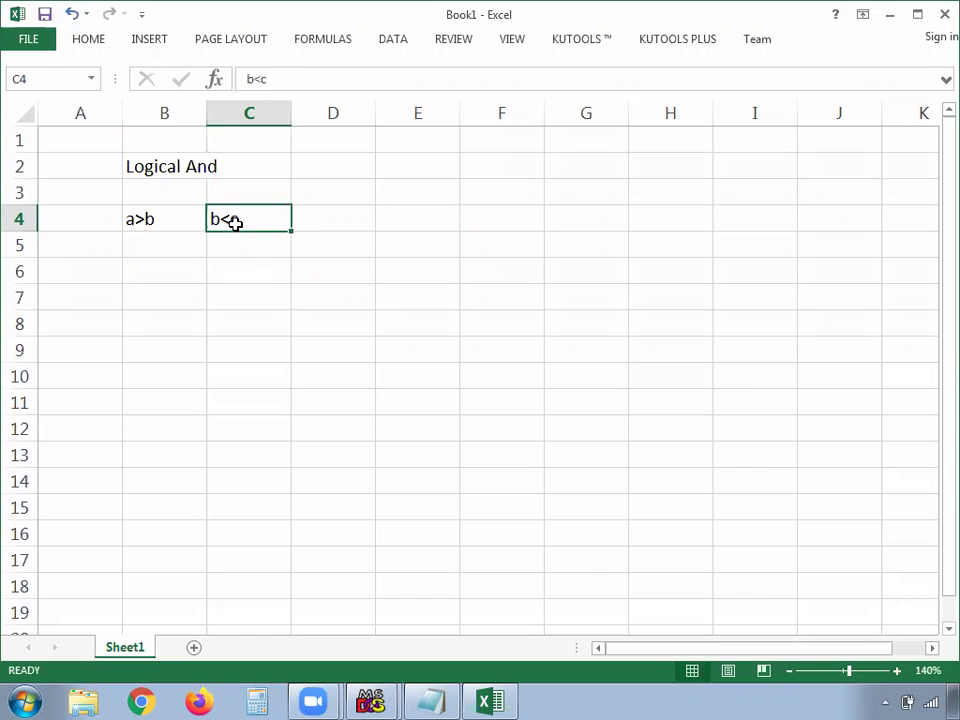
left_click(326, 217)
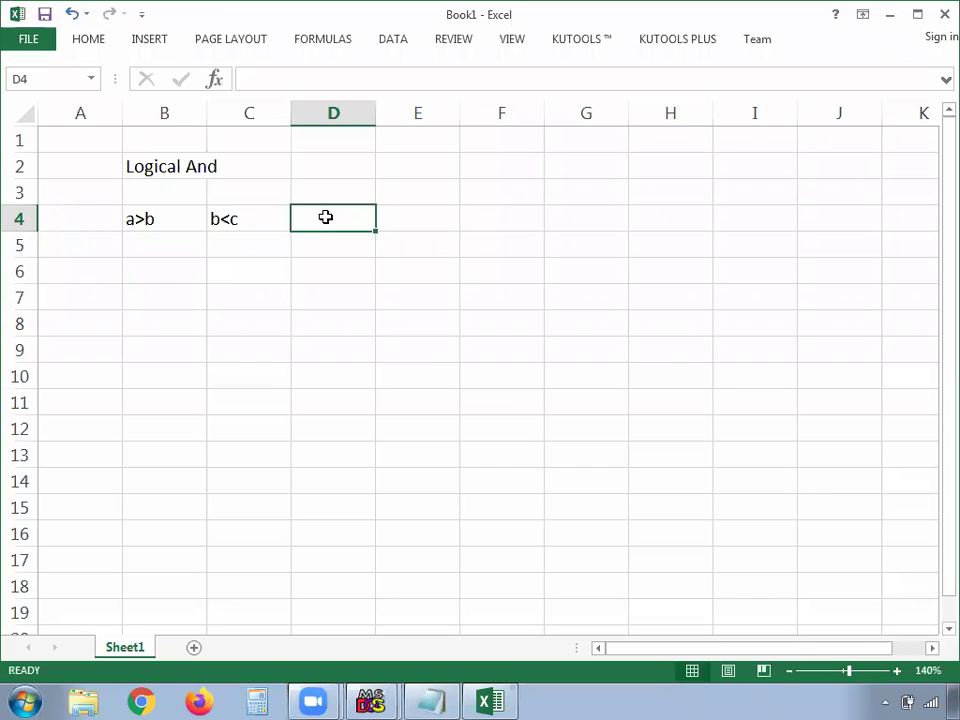
left_click(166, 217)
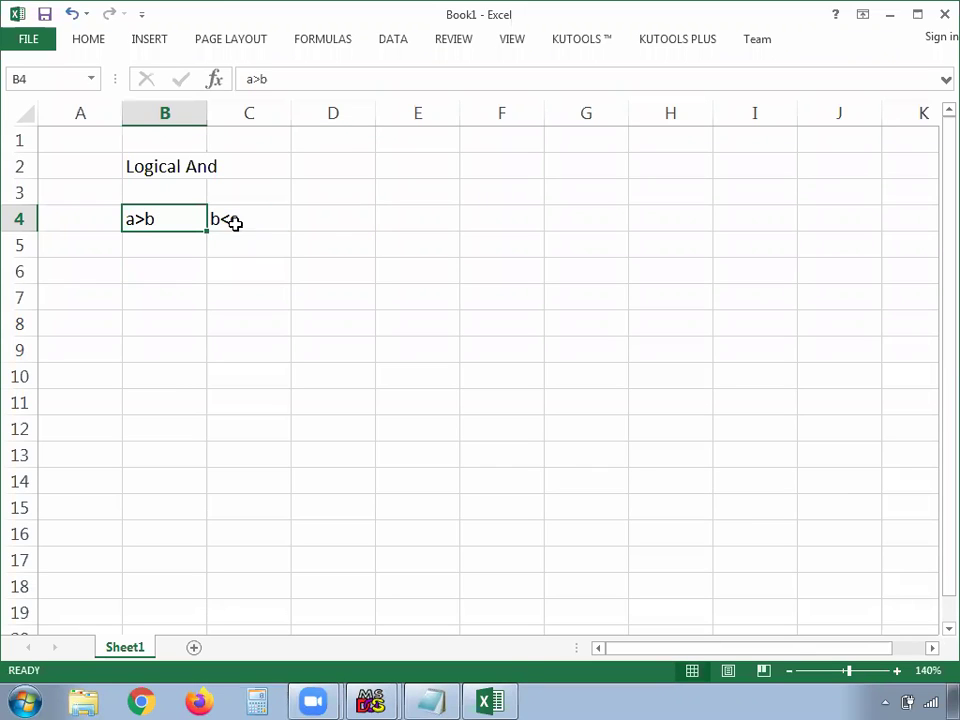
left_click(324, 220)
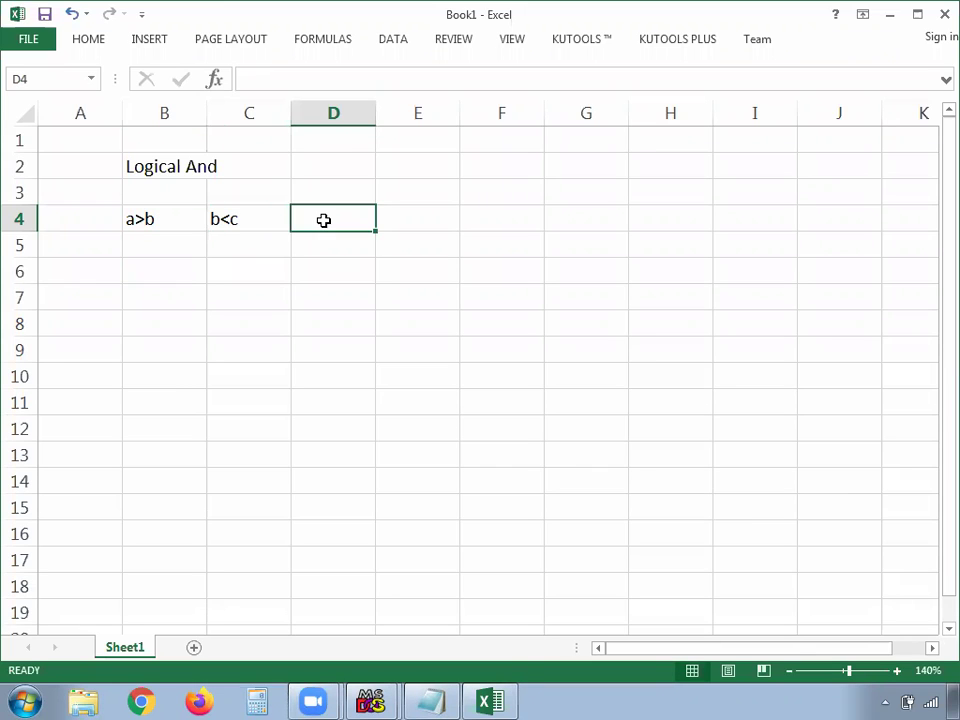
left_click(166, 220)
left_click(230, 220)
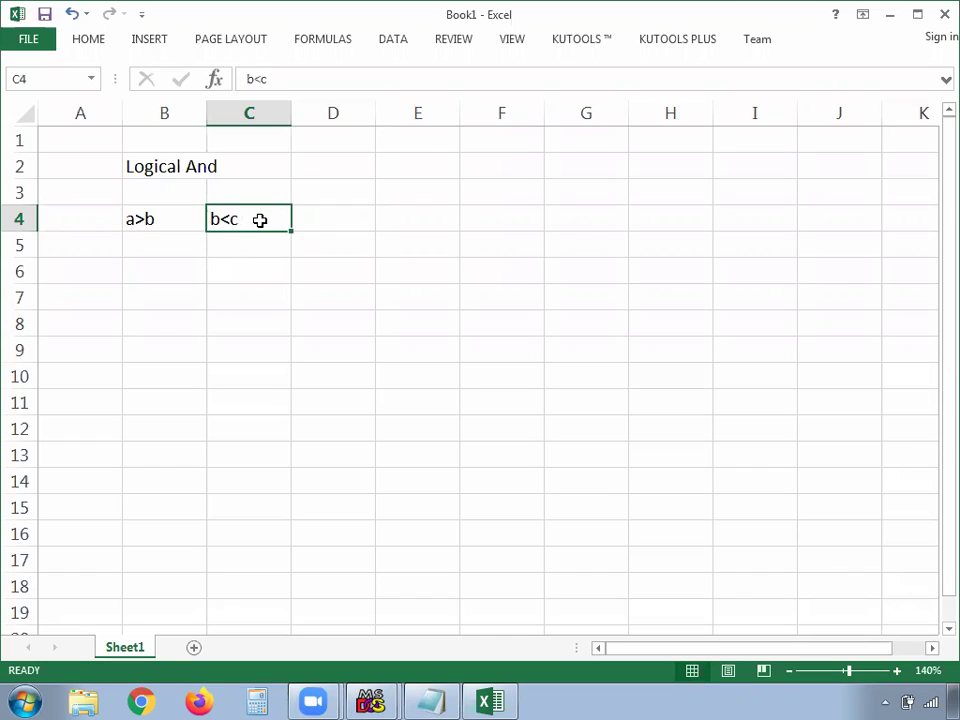
left_click(318, 219)
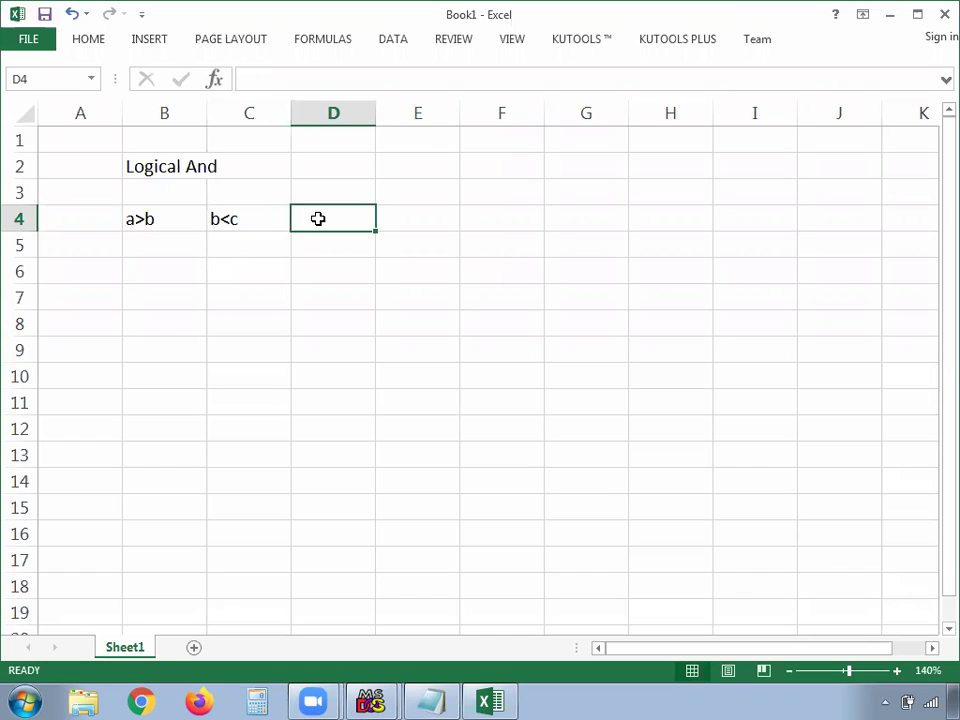
left_click(152, 166)
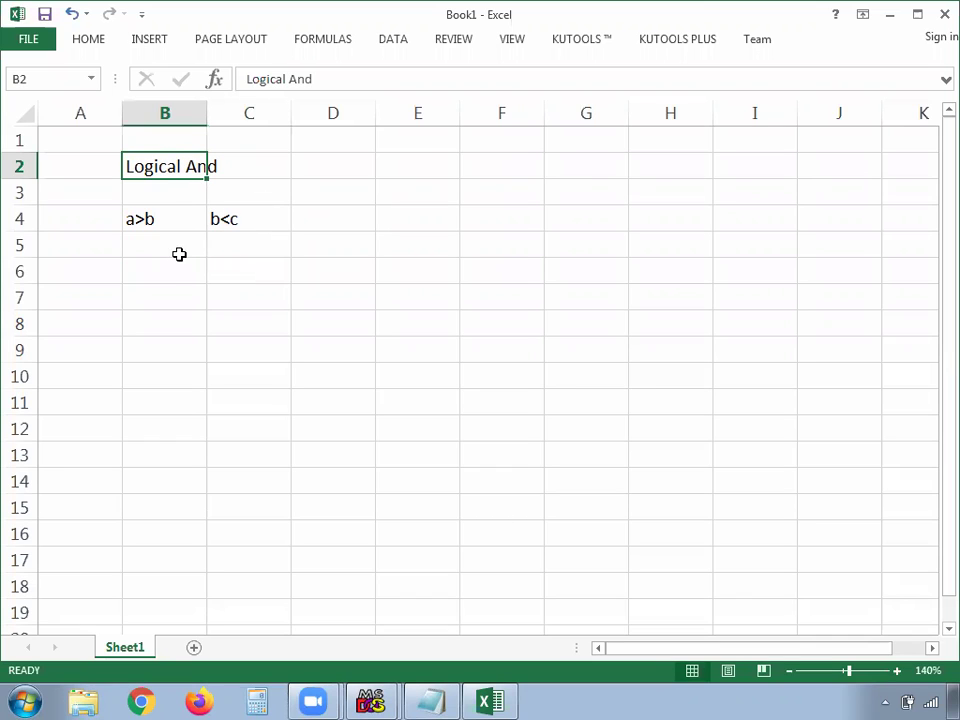
- Apply all borders to the range B4:C8 to form a two-column truth table grid
left_click(897, 671)
left_click(897, 671)
left_click(897, 671)
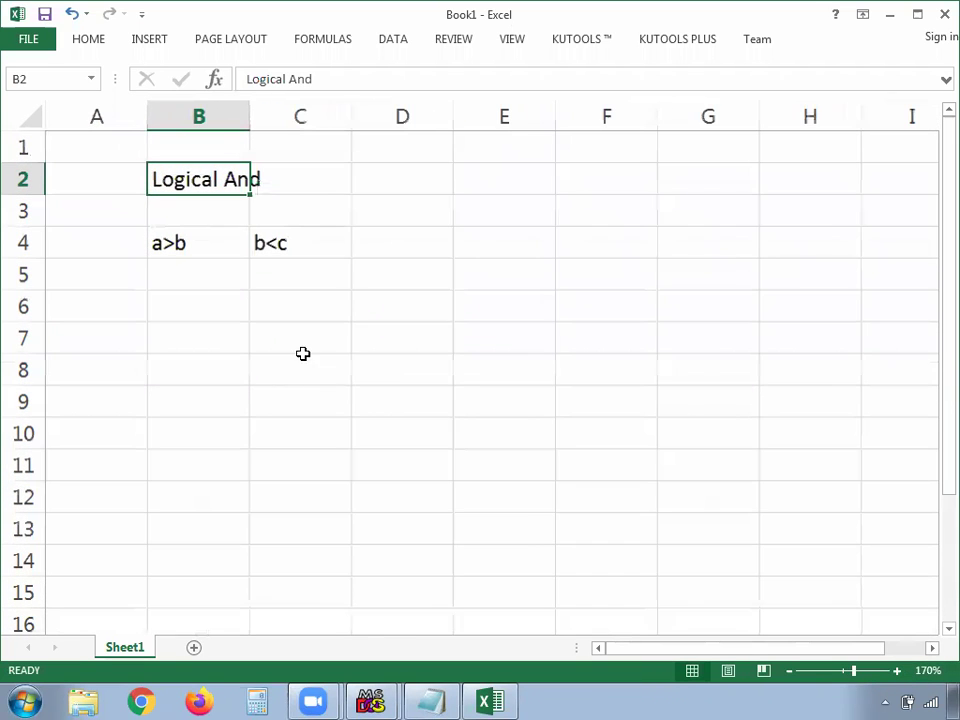
left_click(185, 268)
left_click_drag(189, 243, 300, 368)
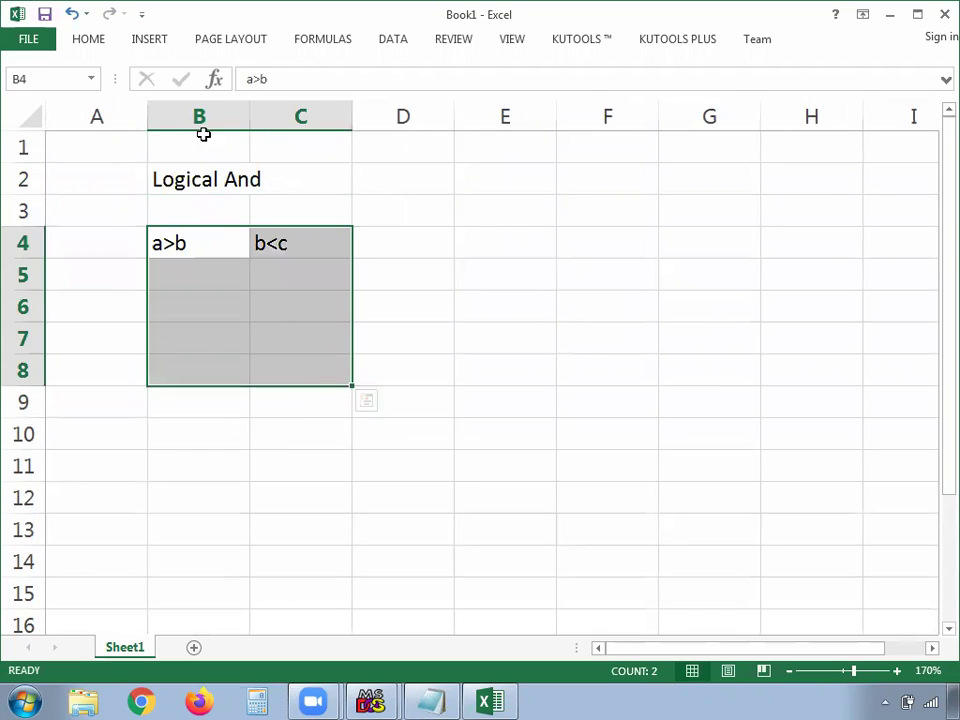
left_click(88, 38)
left_click(192, 100)
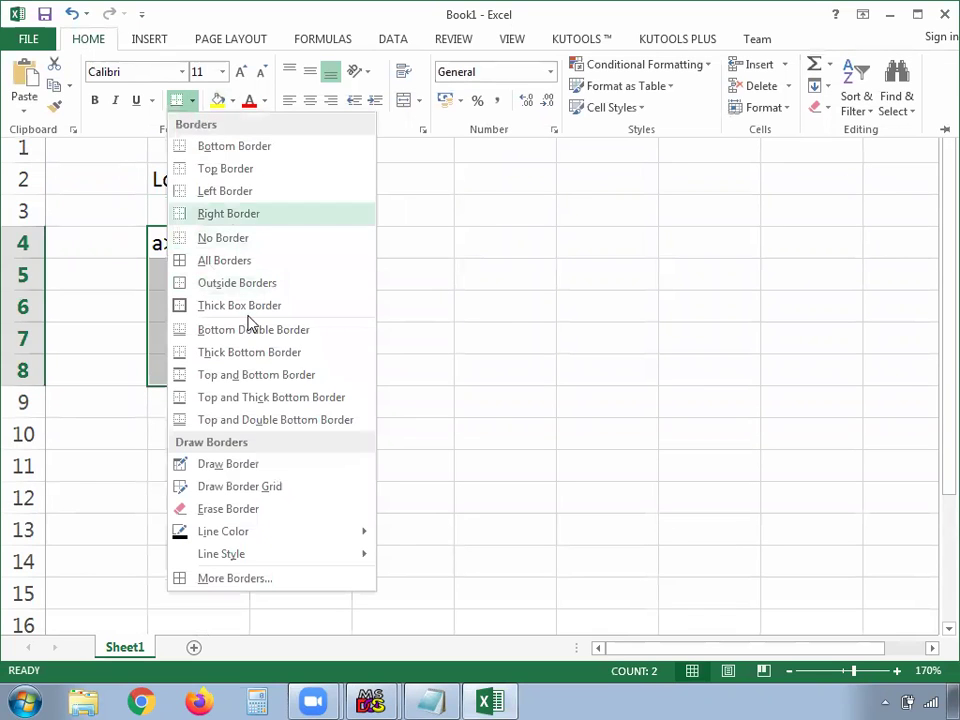
left_click(220, 262)
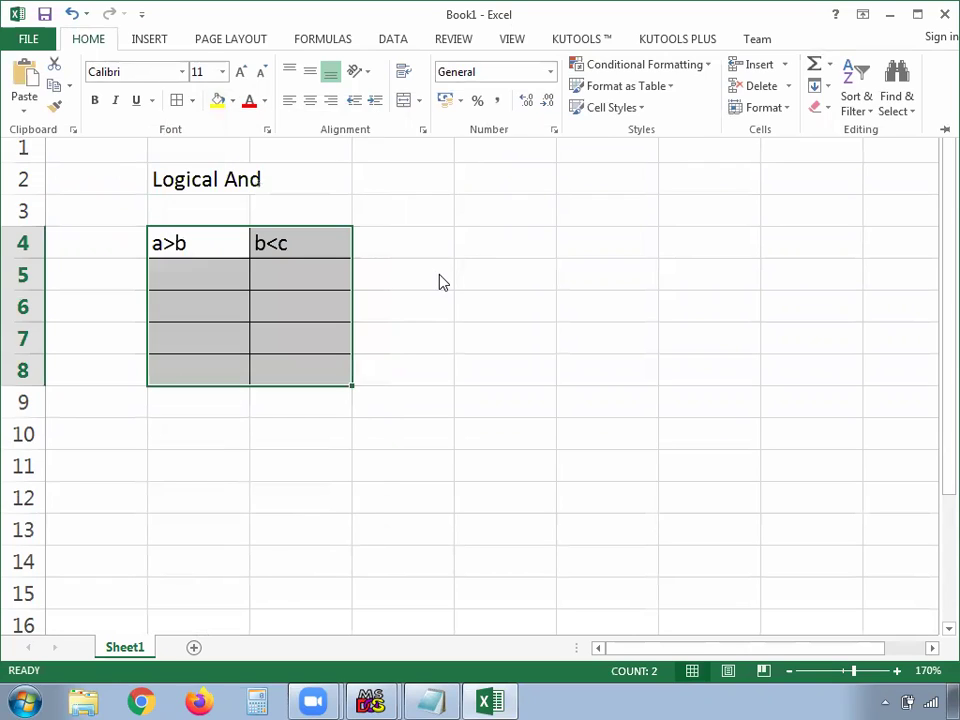
left_click(211, 275)
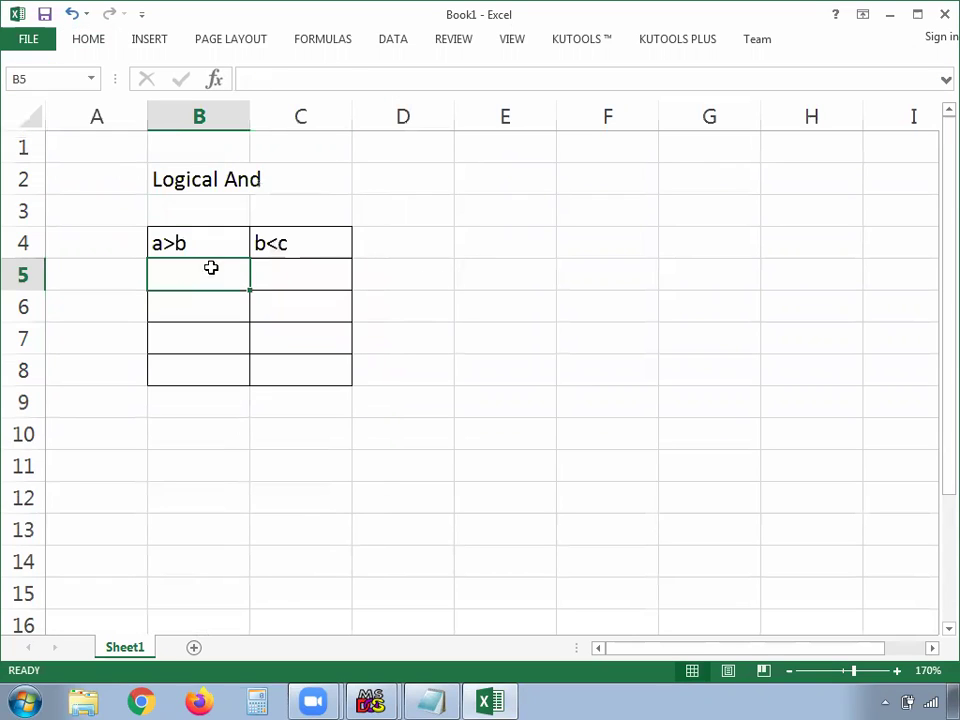
left_click(216, 246)
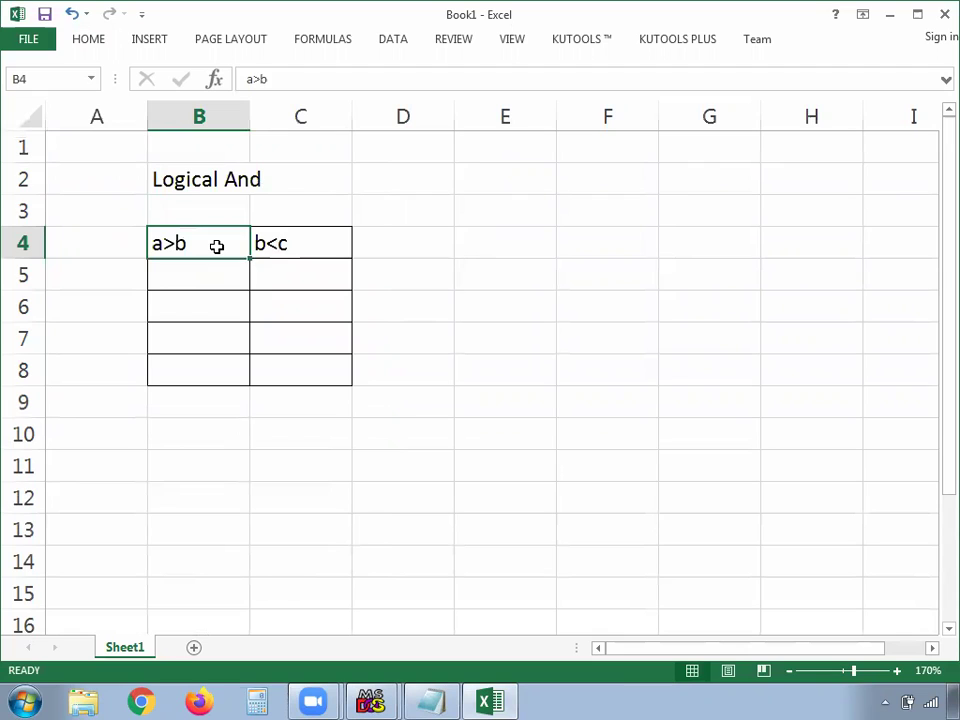
left_click(299, 240)
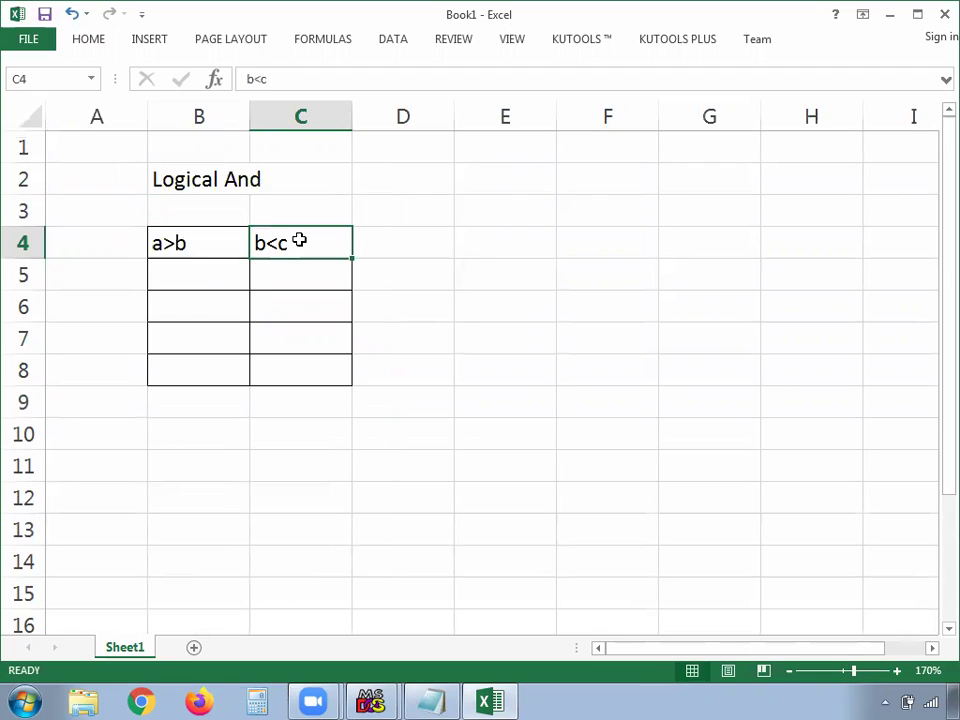
left_click(192, 276)
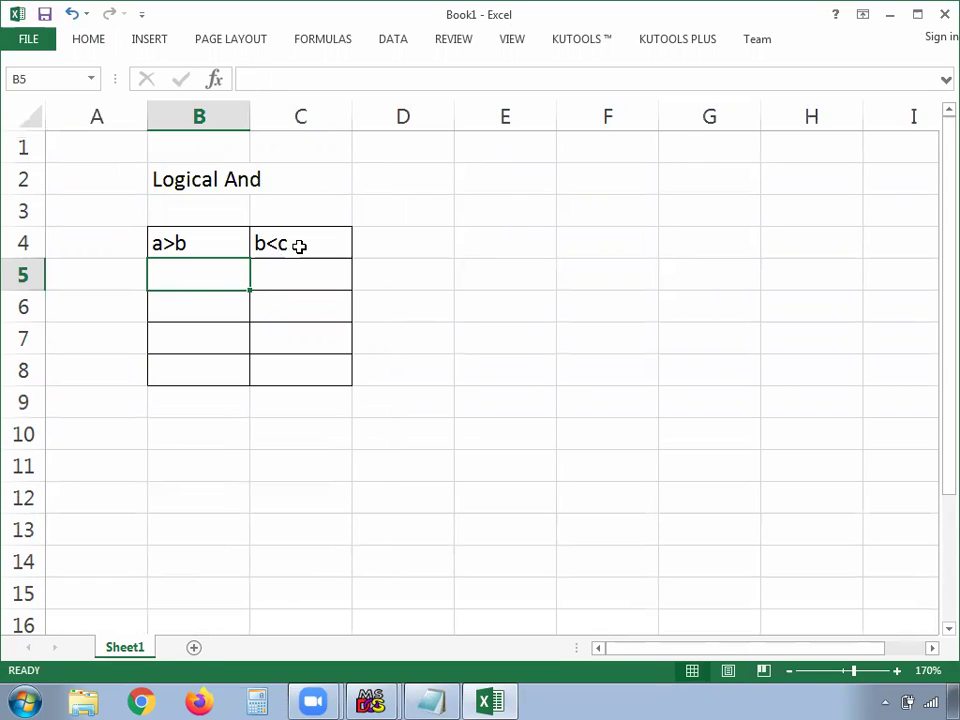
- Enter the column heading "Result" in cell D4, beside the a>b and b<c headings
left_click(199, 179)
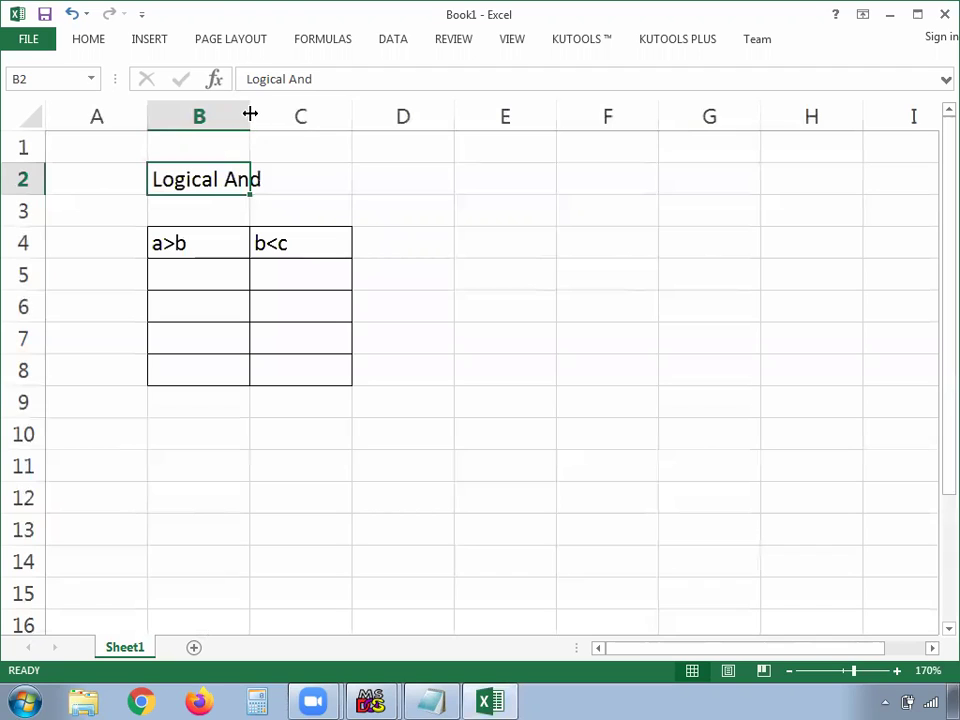
left_click(235, 242)
left_click(293, 242)
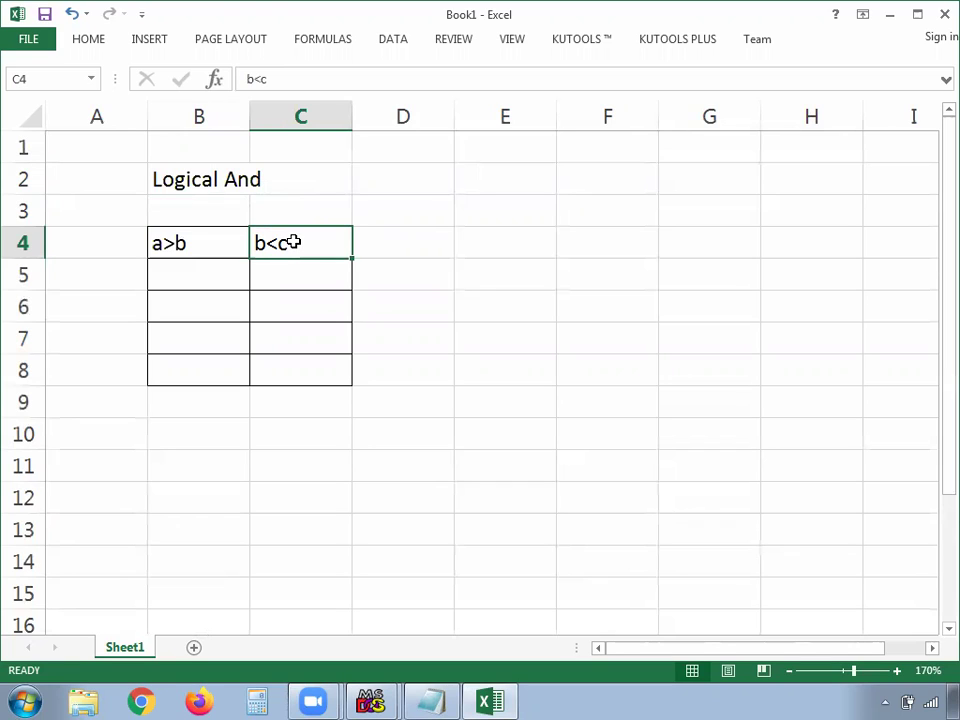
left_click(397, 240)
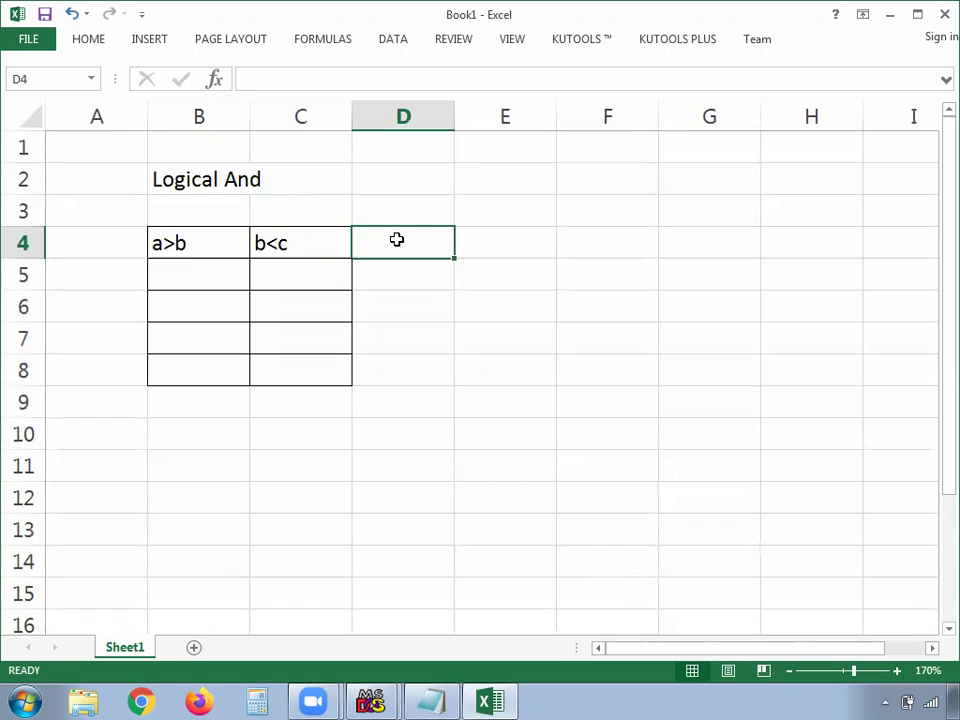
type("Result")
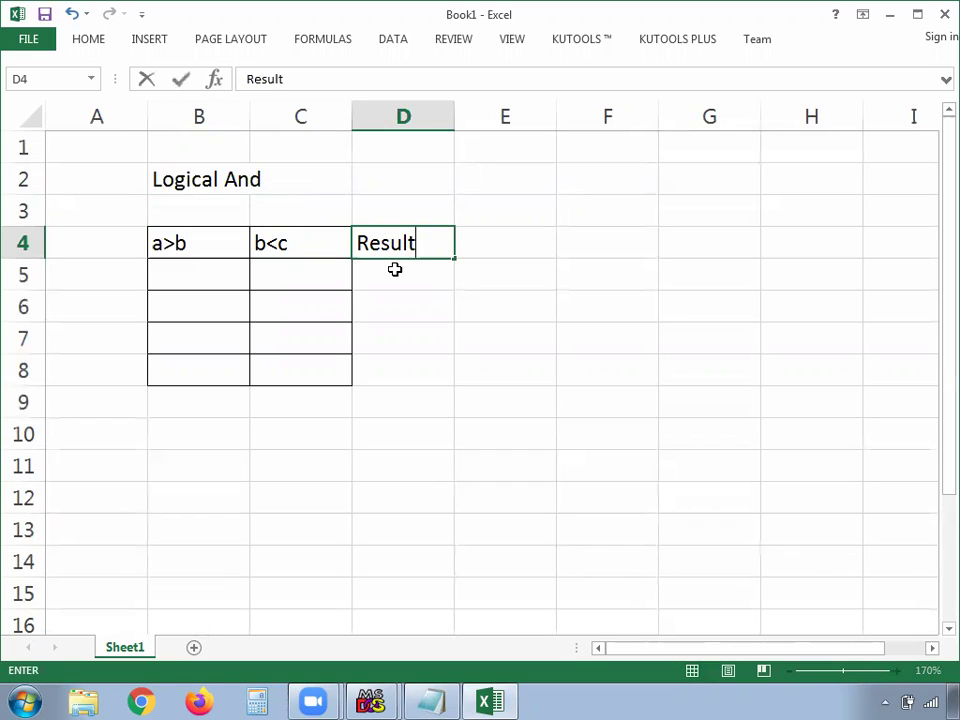
key("Return")
- Apply all borders to the range B4:D8 so the truth table grid includes the Result column
left_click_drag(414, 242, 419, 367)
left_click_drag(192, 238, 372, 368)
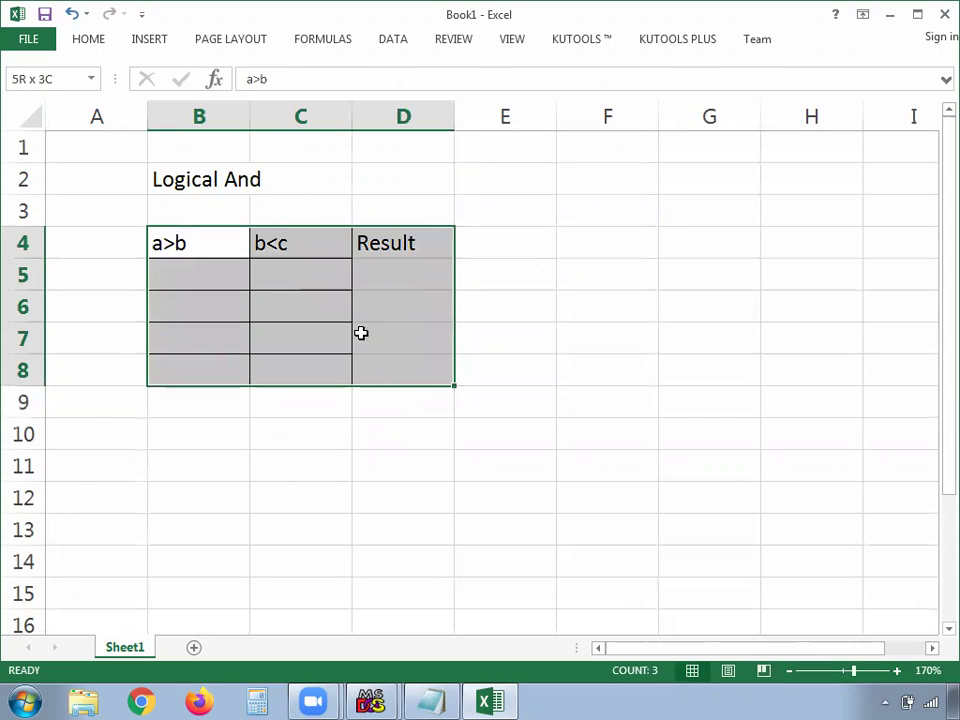
left_click(90, 38)
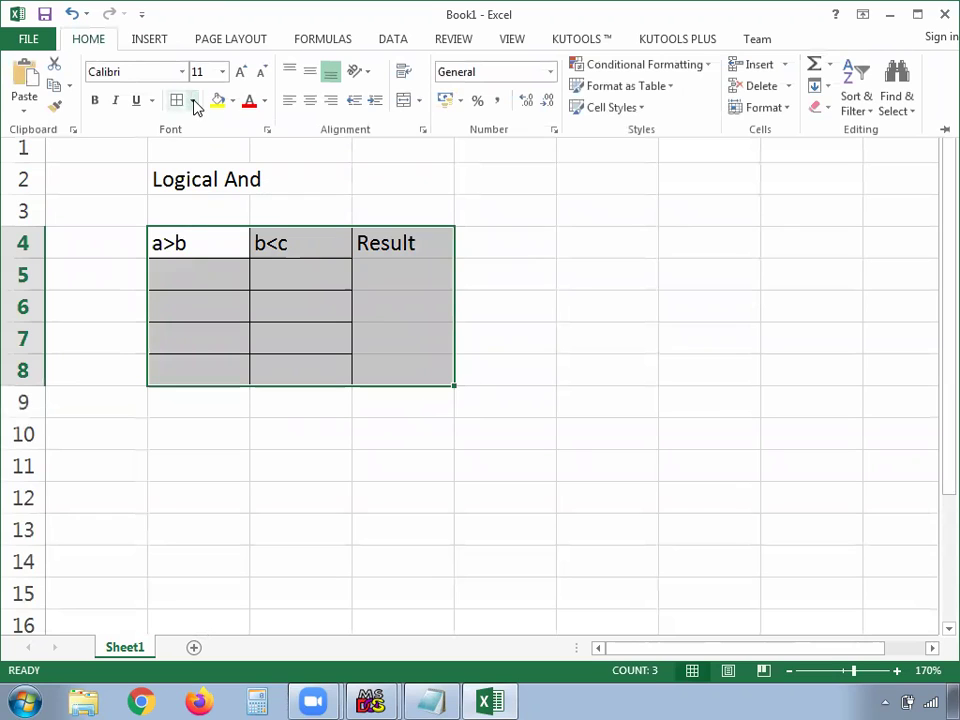
left_click(193, 101)
left_click(216, 266)
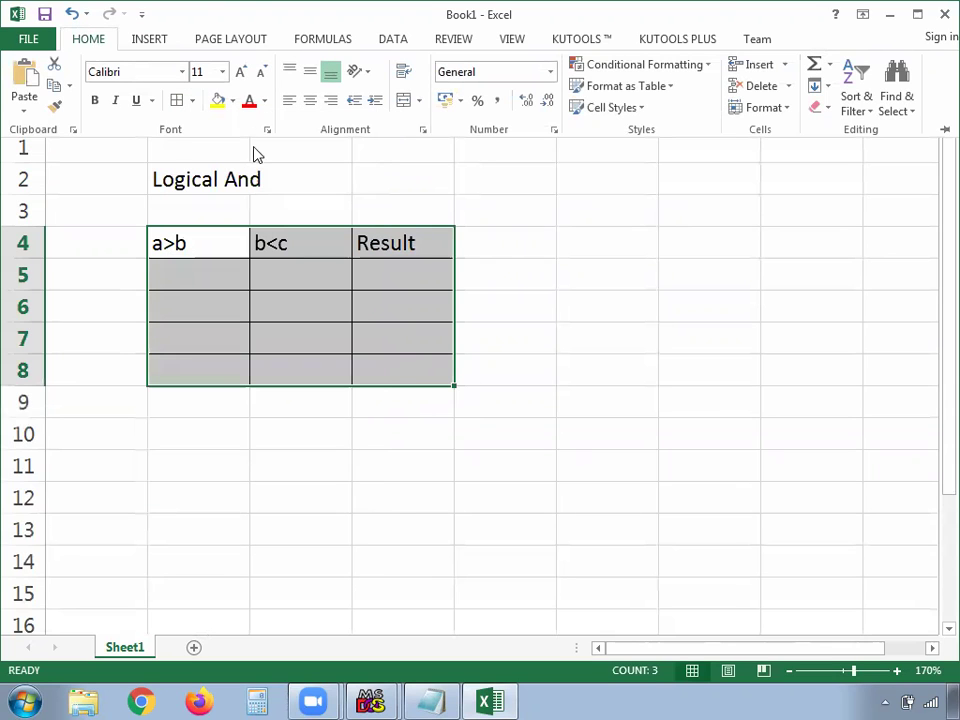
- Increase the font size of B4:D8 to 12 and center the cells horizontally and vertically
left_click(242, 79)
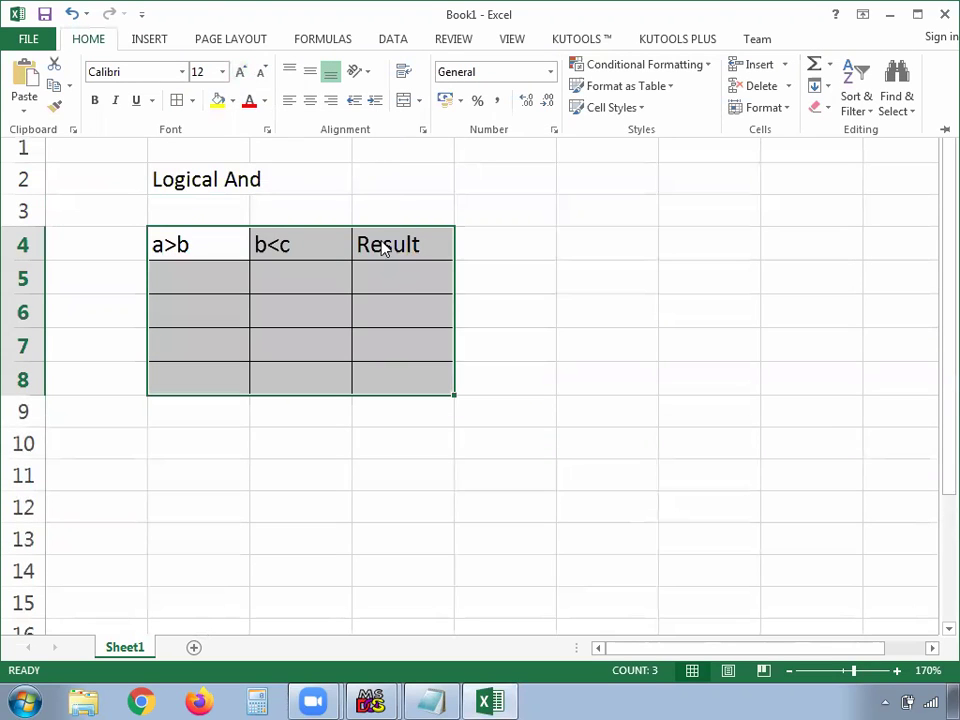
left_click(311, 101)
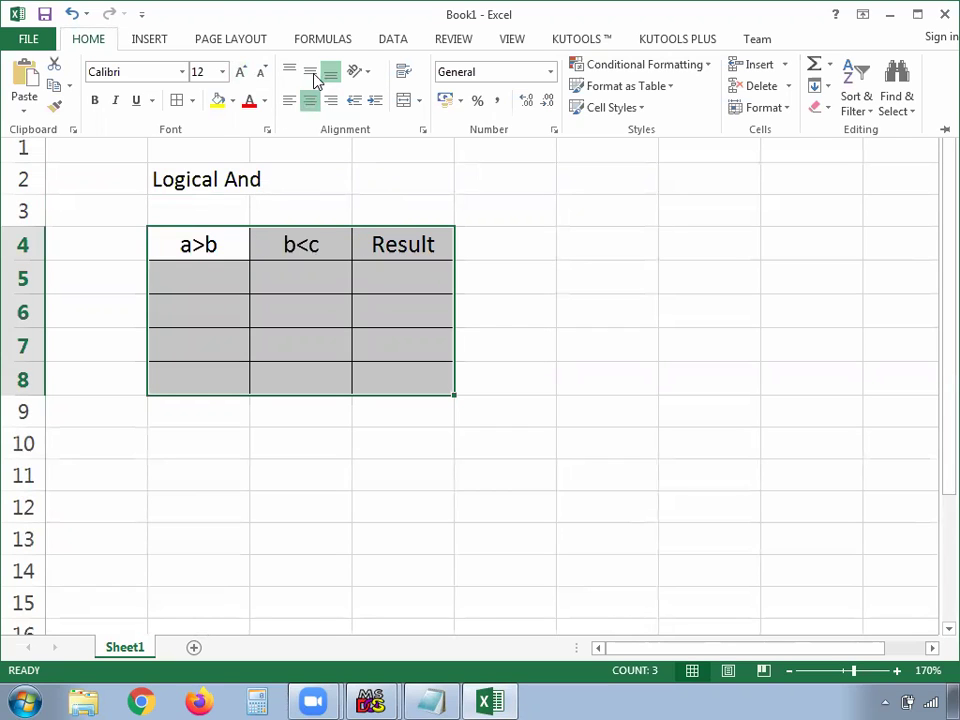
left_click(310, 72)
left_click(204, 280)
- Enter T in cells B5 and C5 as the first pair of condition values
left_click(199, 277)
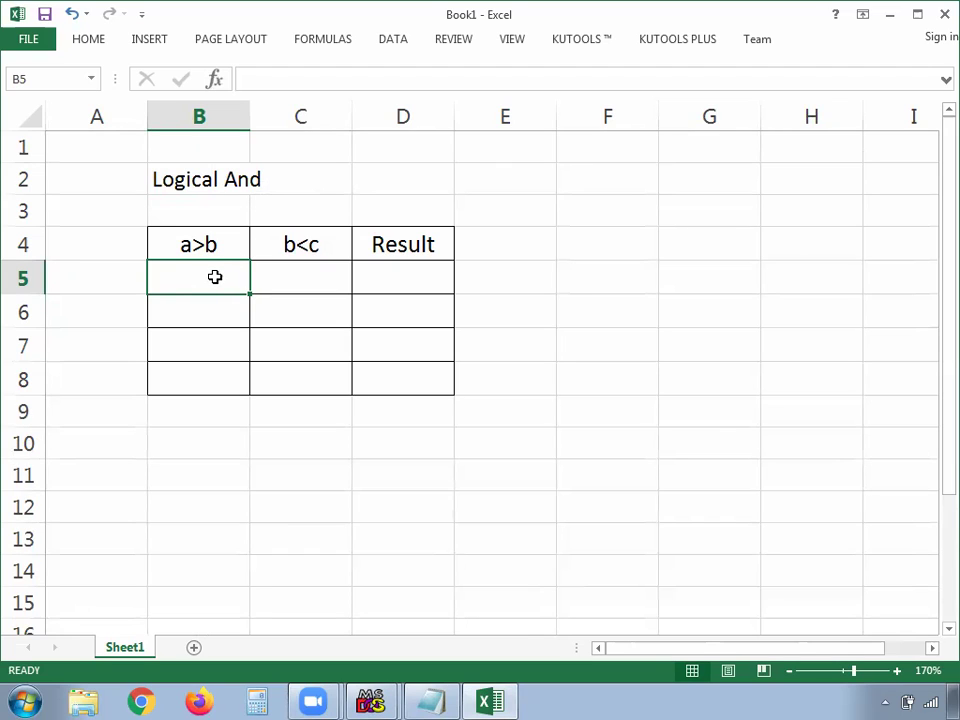
type("t")
key("BackSpace")
type("T")
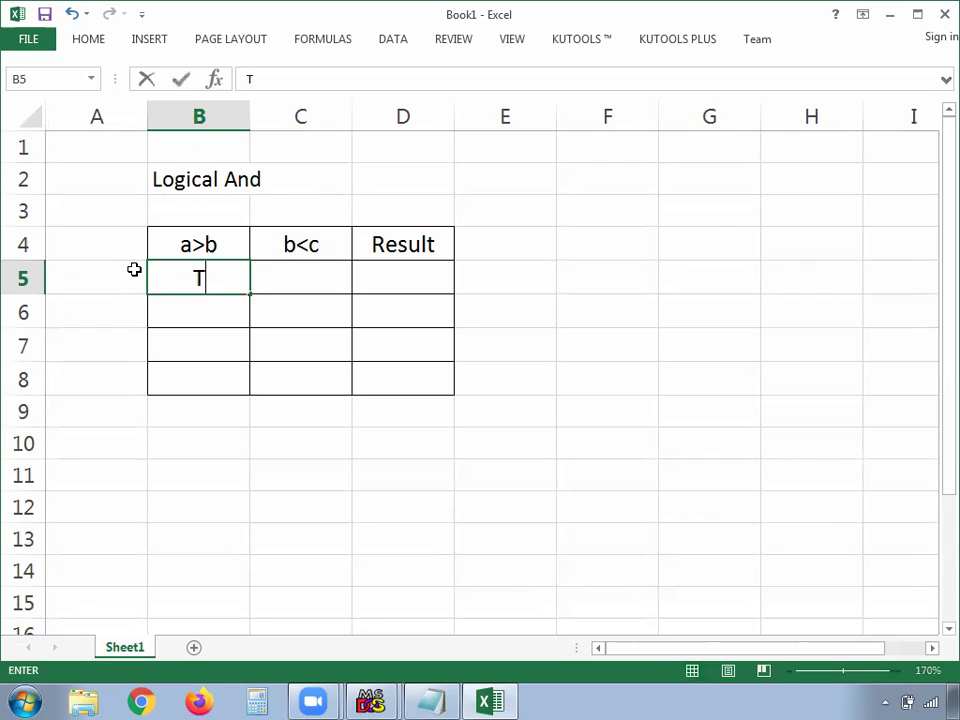
left_click(309, 284)
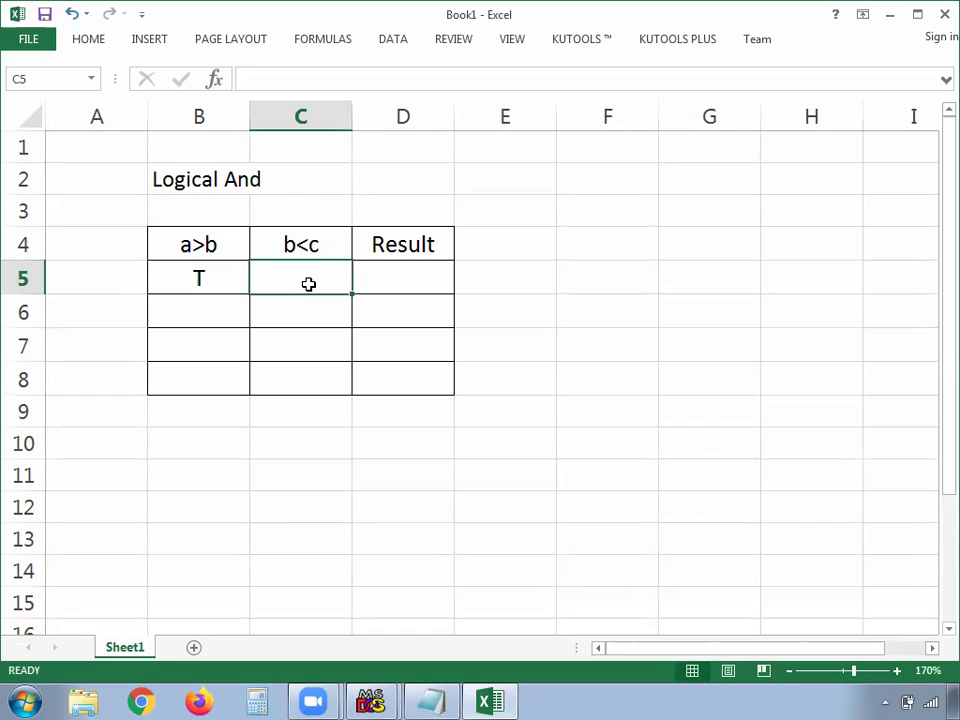
type("T")
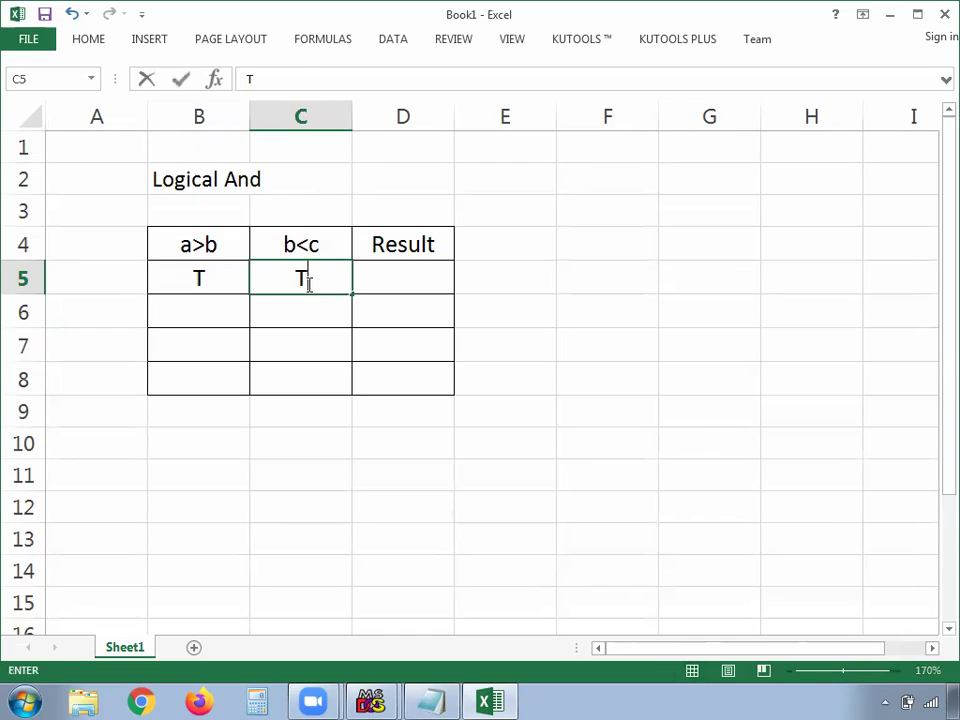
- Fill the header cells B4:D4 with dark gray from the theme colors
left_click(230, 246)
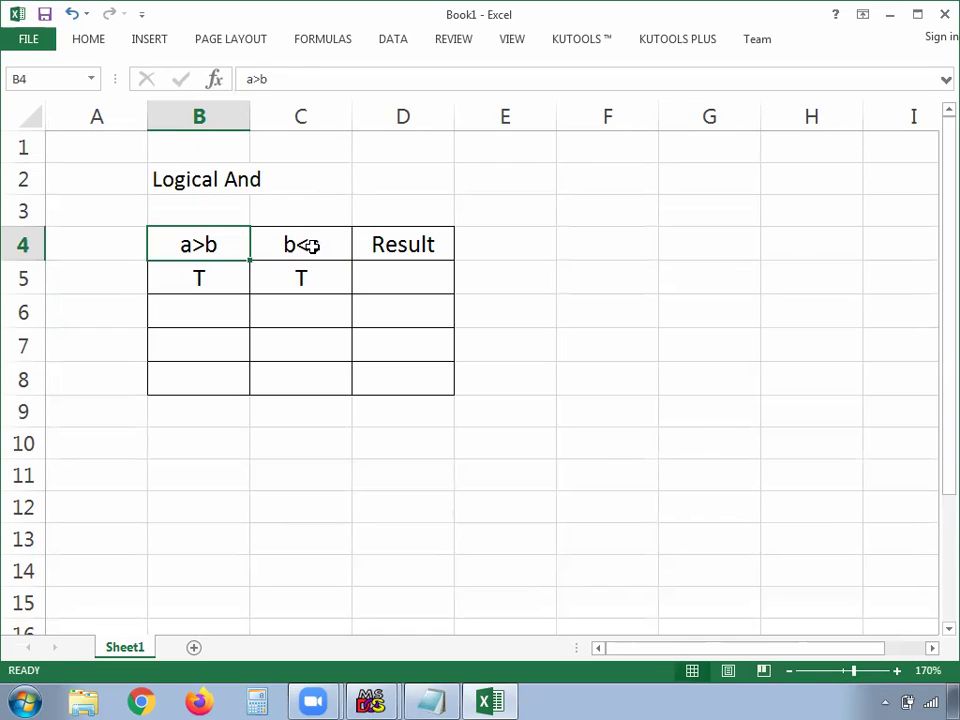
left_click(312, 246)
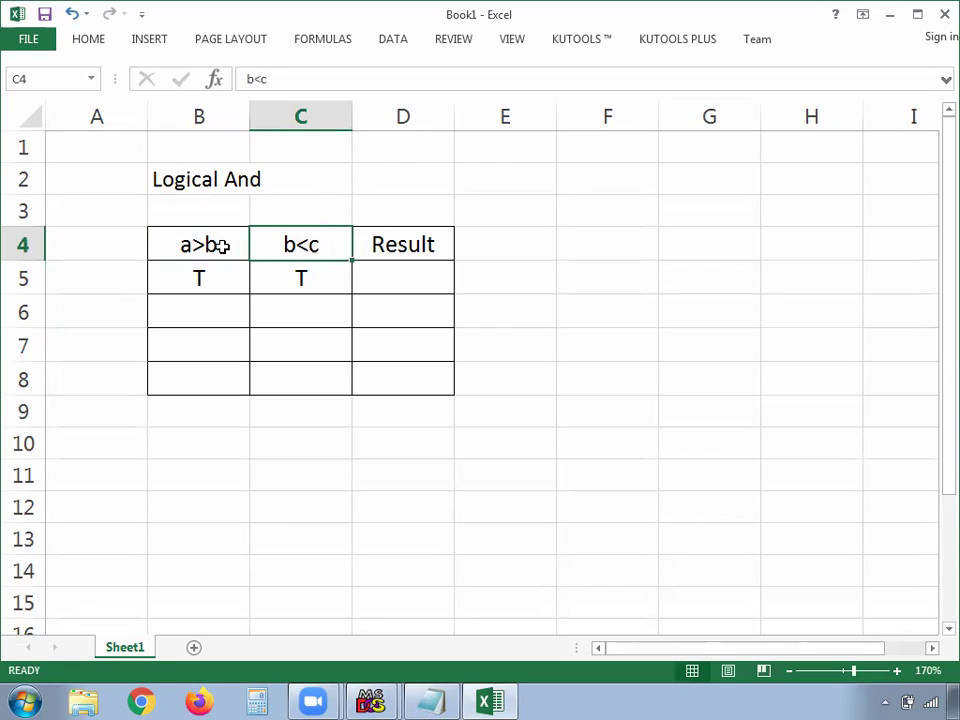
left_click_drag(204, 245, 366, 244)
left_click(84, 41)
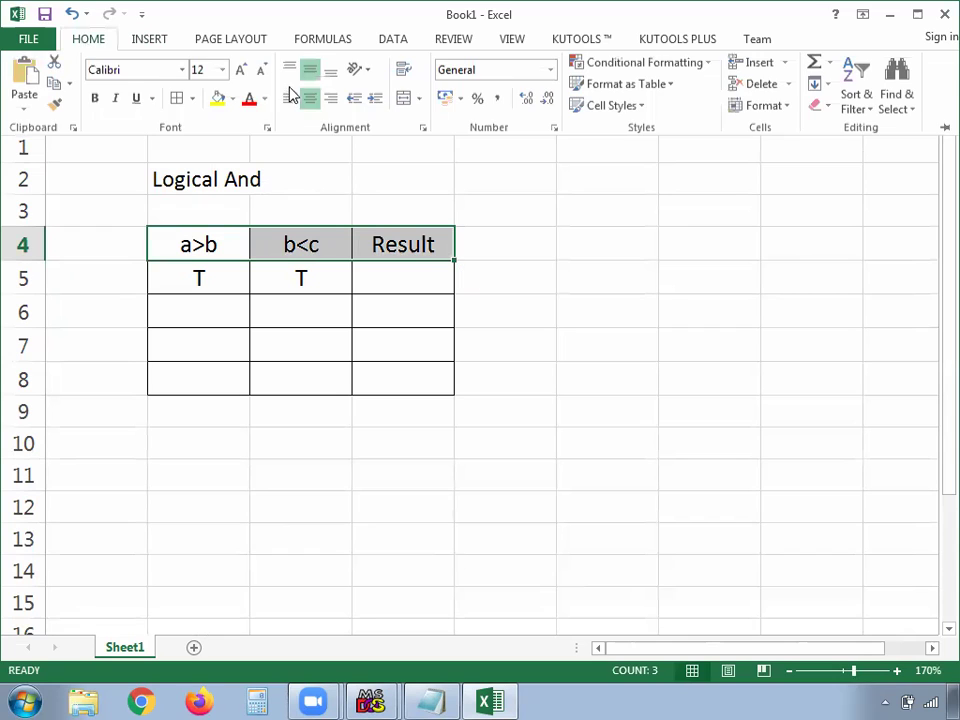
left_click(232, 101)
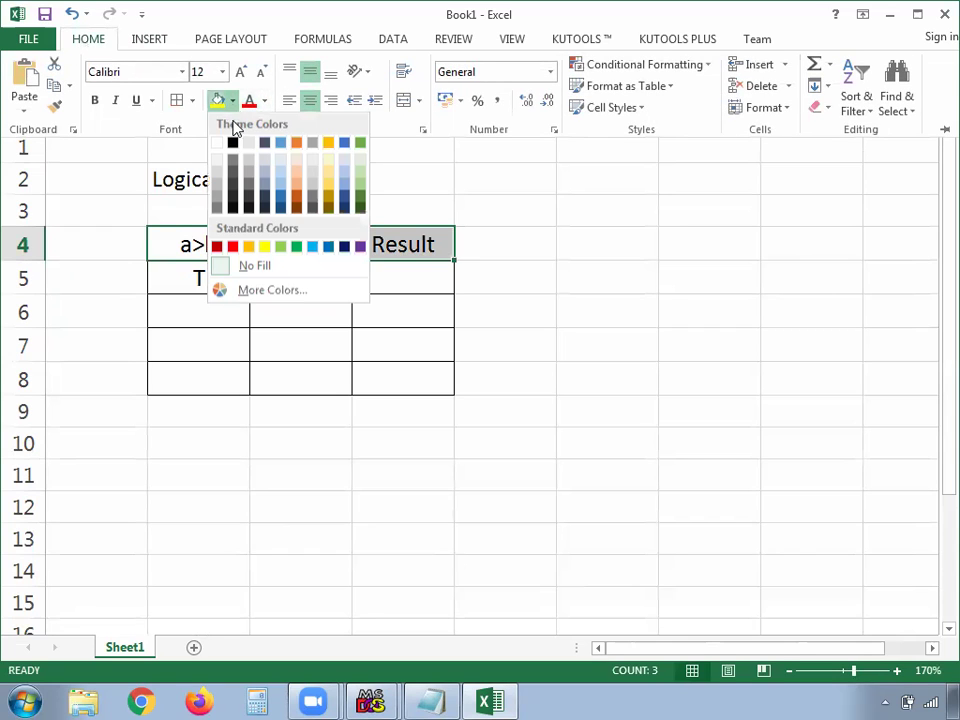
left_click(226, 209)
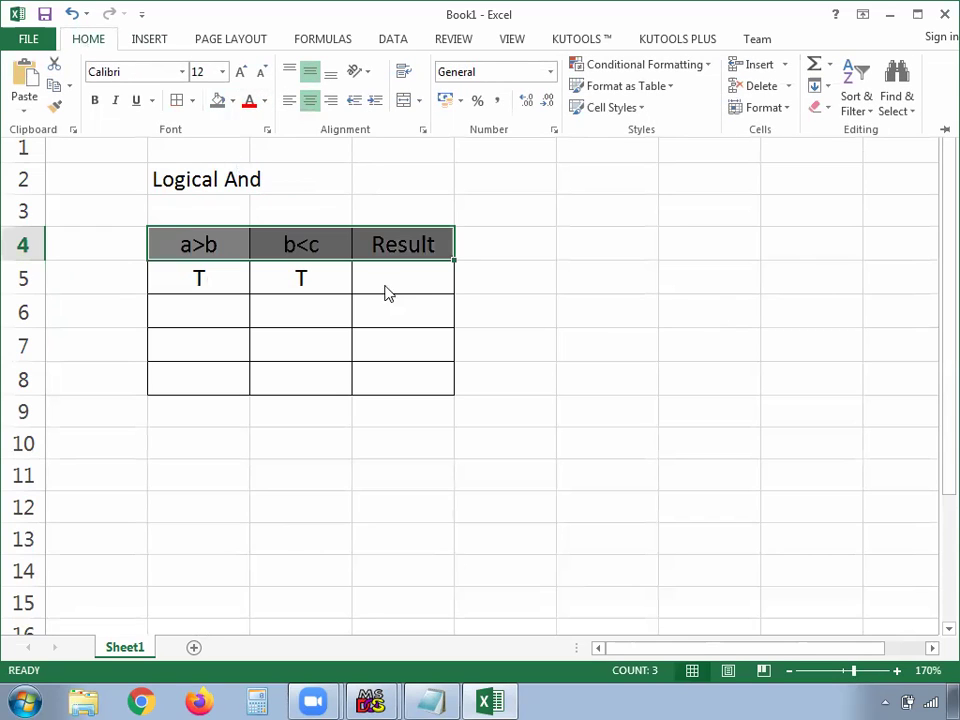
- Enter T in cell D5 as the result for the first row of conditions
left_click_drag(322, 283, 315, 280)
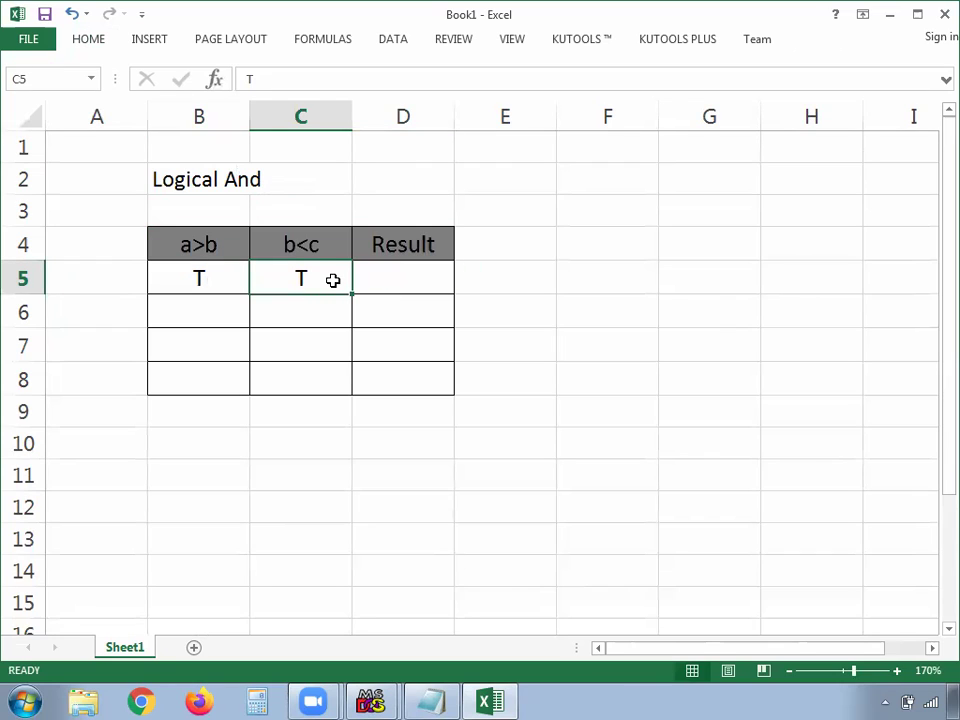
left_click(243, 277)
left_click(272, 277)
left_click(395, 277)
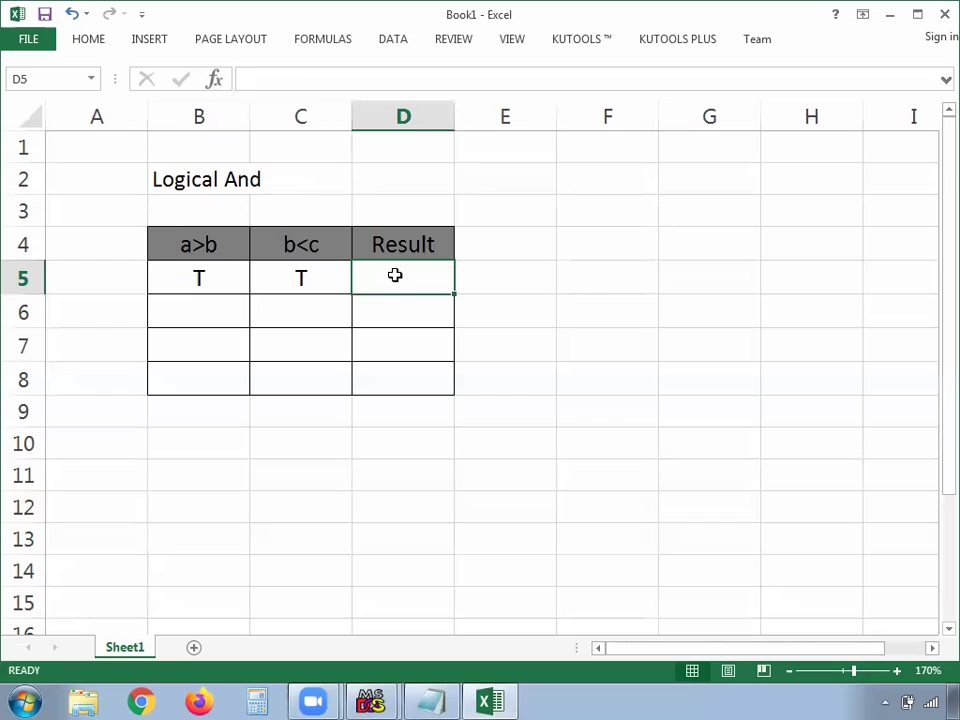
type("T")
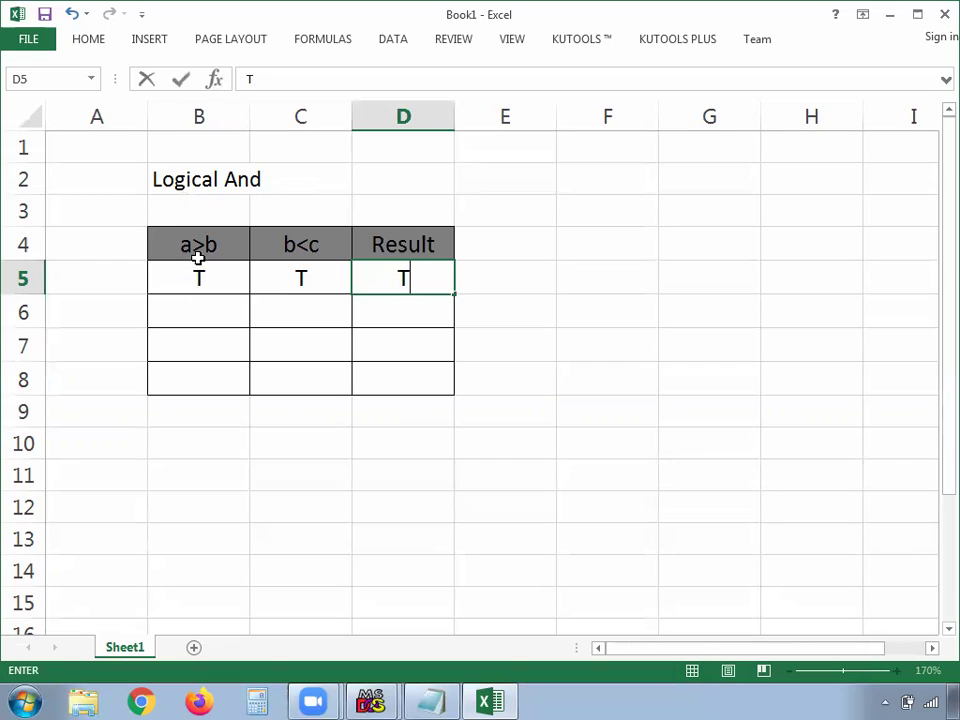
- Examine the three column headings and how the two condition values in row 5 relate to the result
left_click(194, 248)
left_click(299, 248)
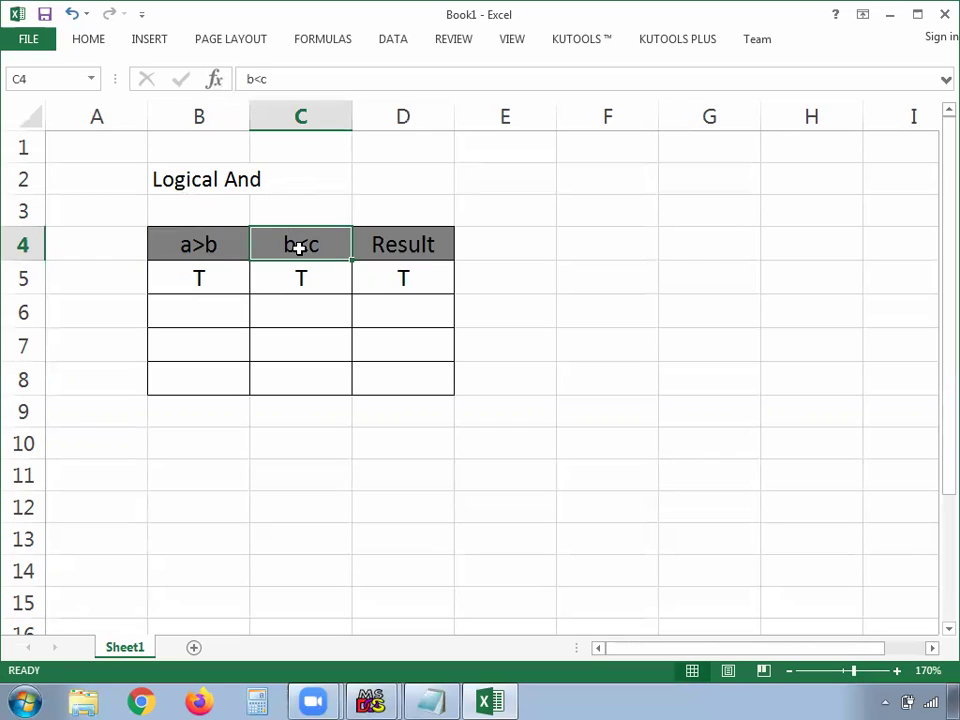
left_click(402, 251)
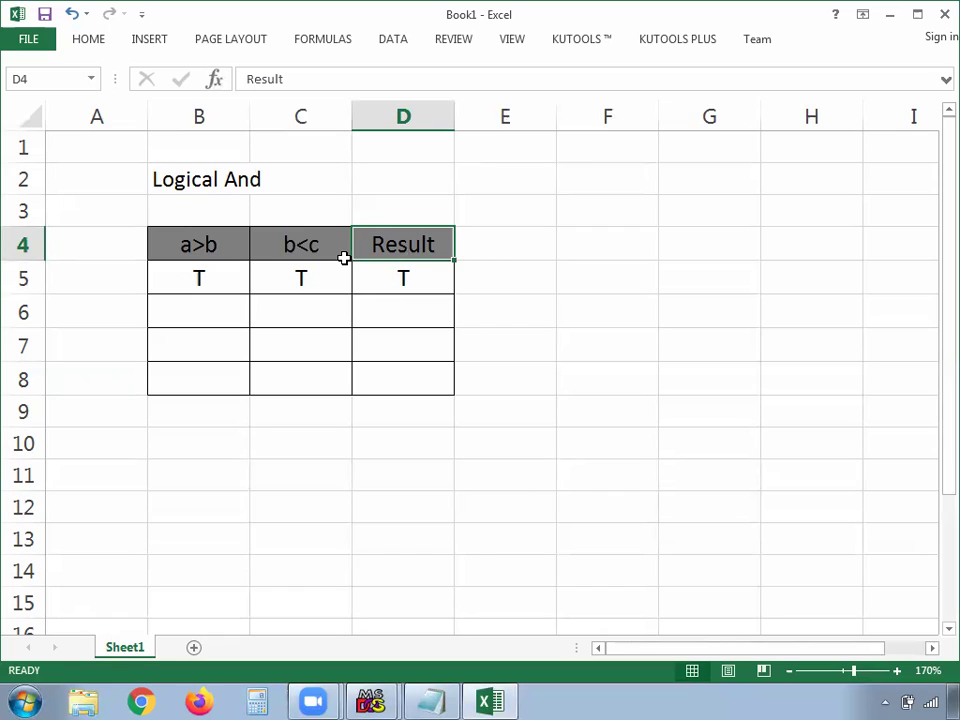
left_click(206, 279)
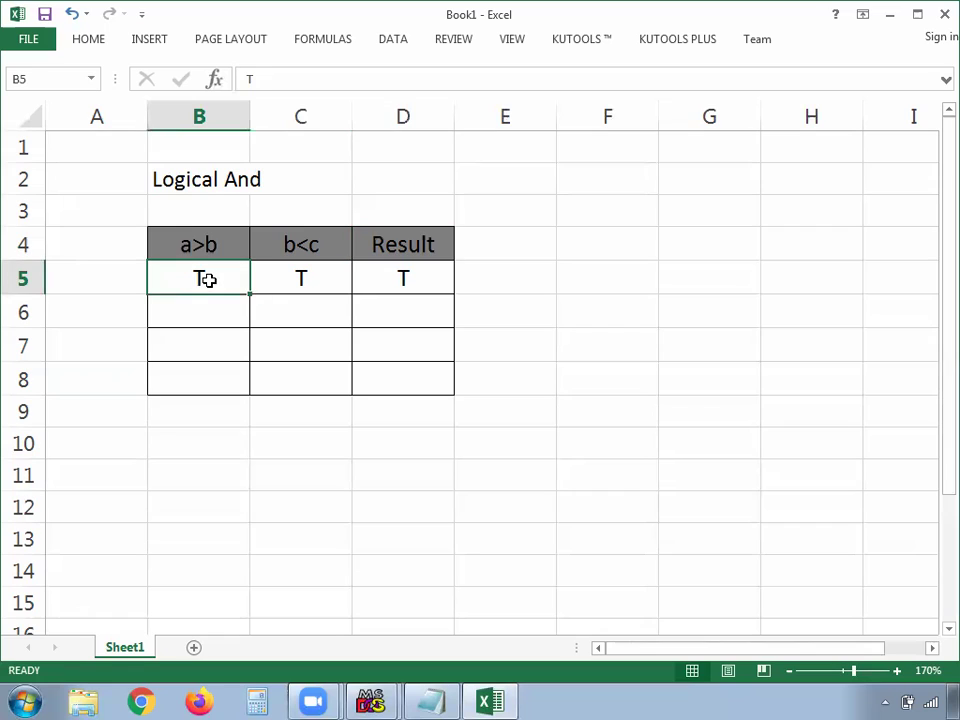
left_click(304, 279)
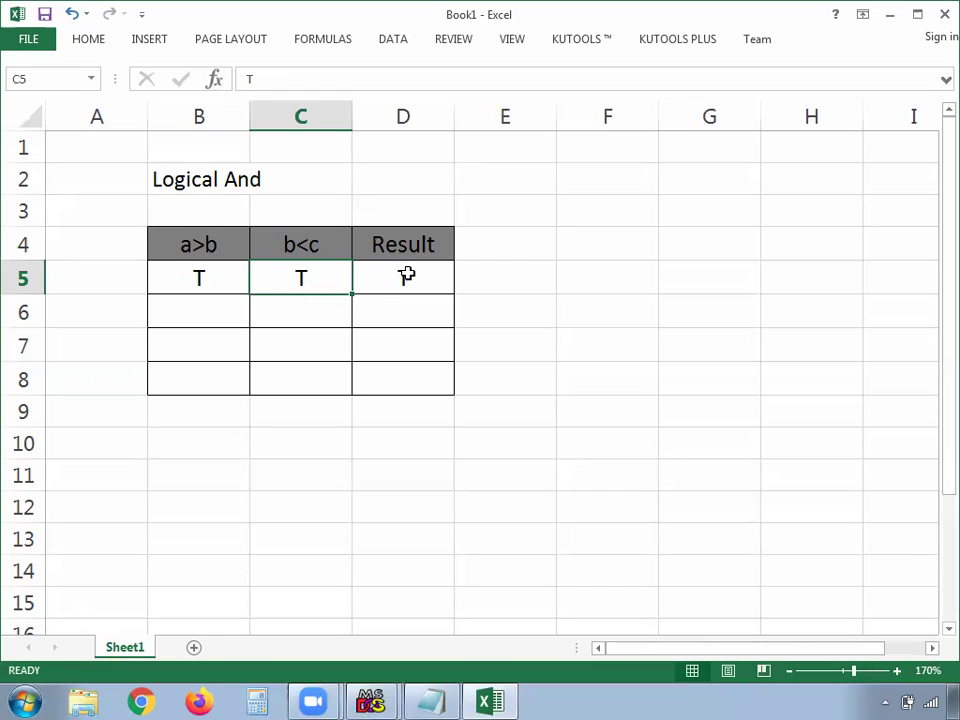
left_click(408, 277)
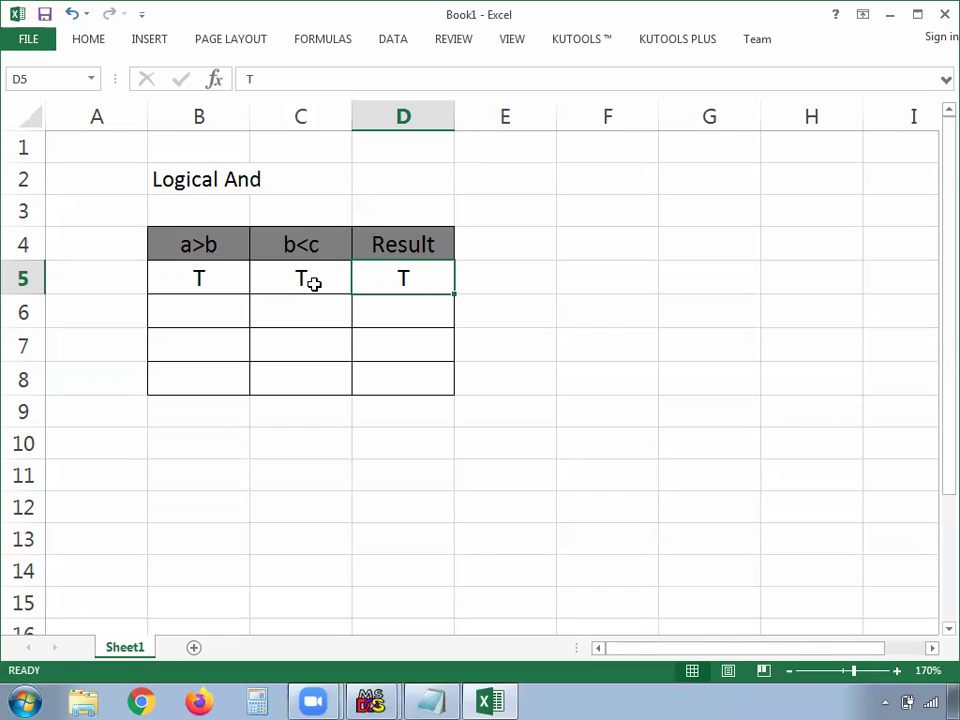
left_click(212, 274)
left_click(312, 283)
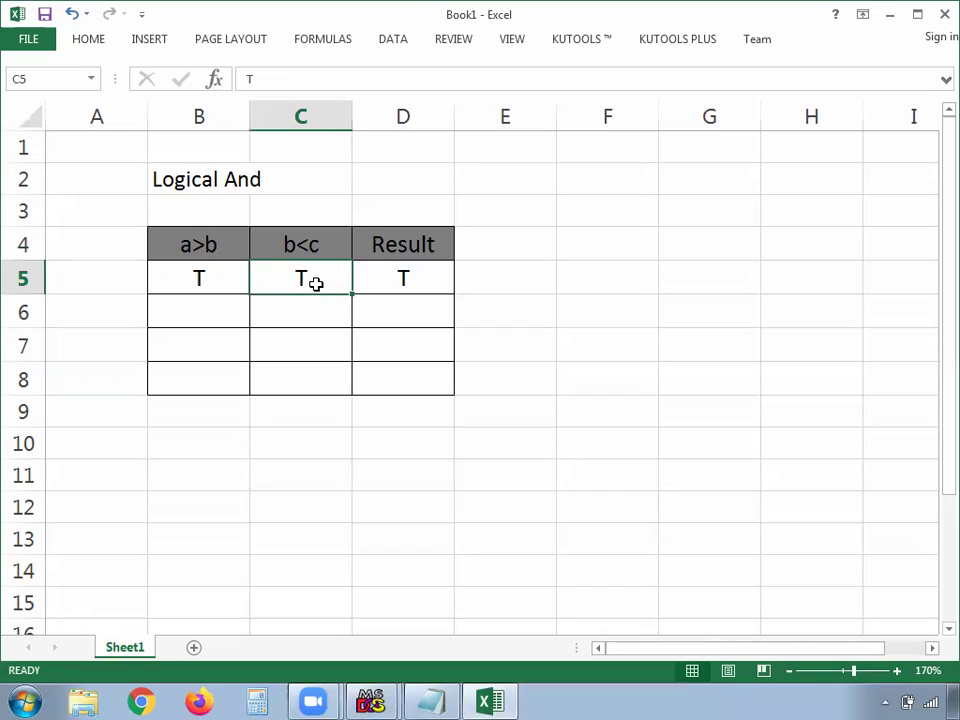
- Fill row 6 of the truth table with F for a>b, T for b<c and F for Result
left_click(226, 307)
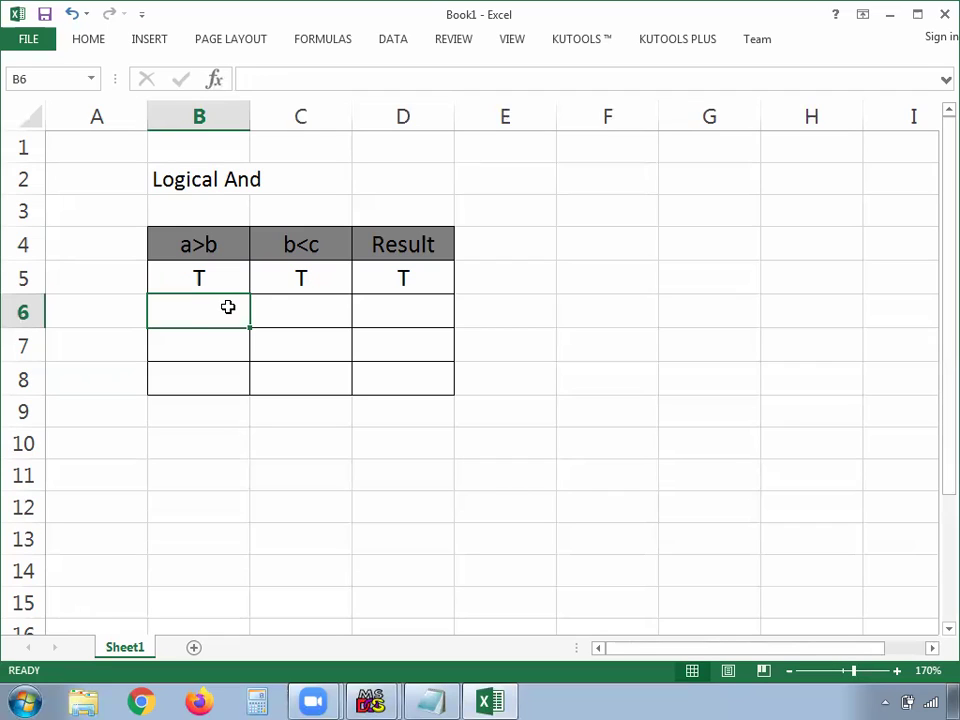
type("F")
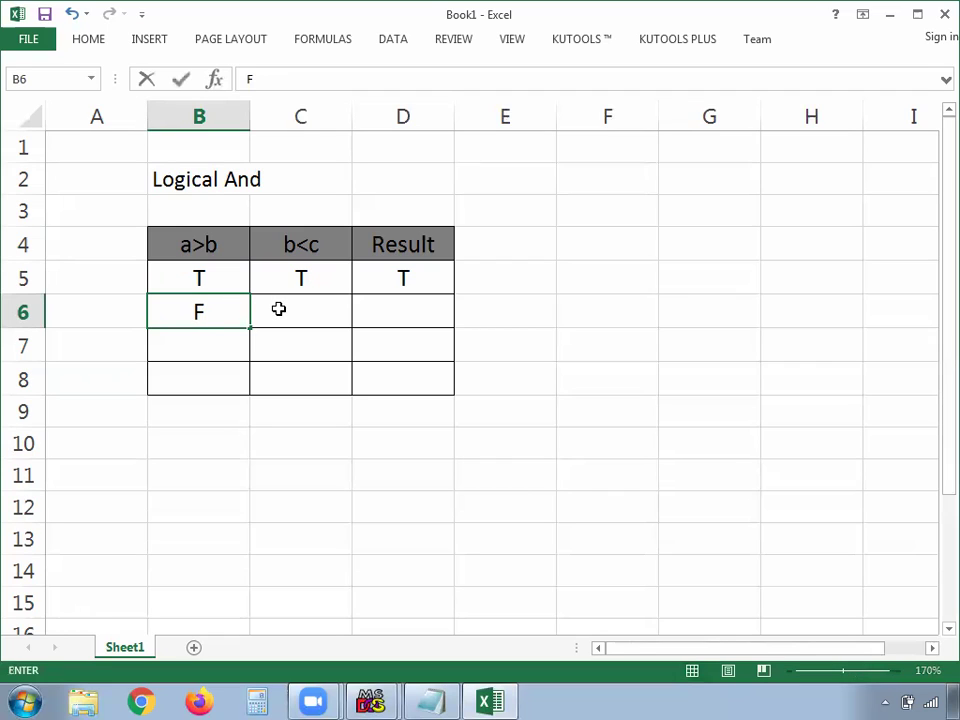
left_click(278, 309)
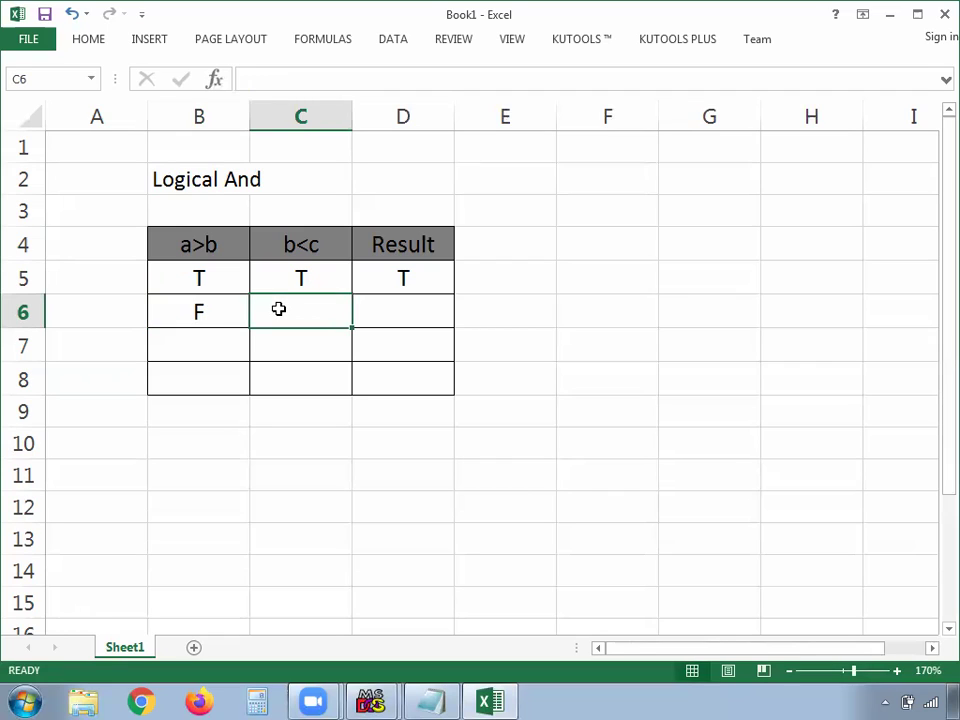
type("T")
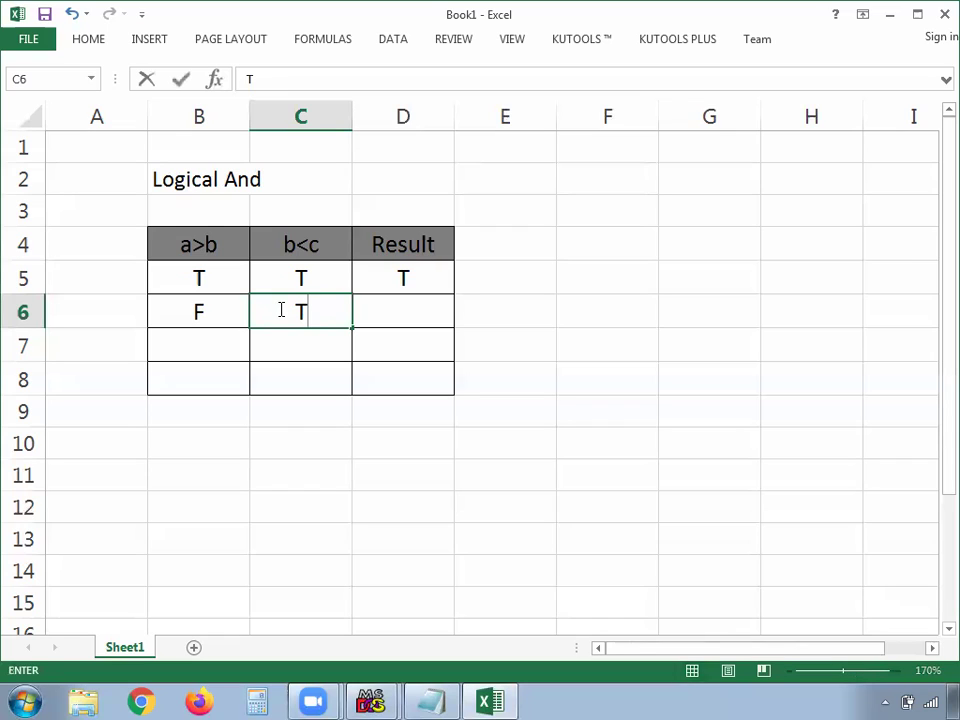
left_click(389, 316)
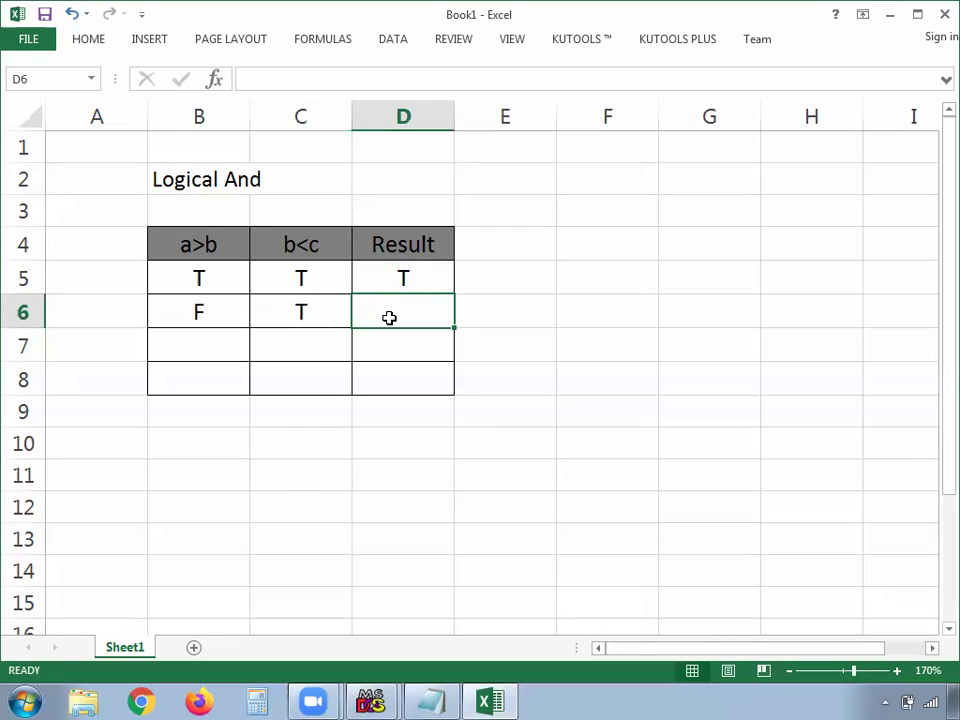
type("F")
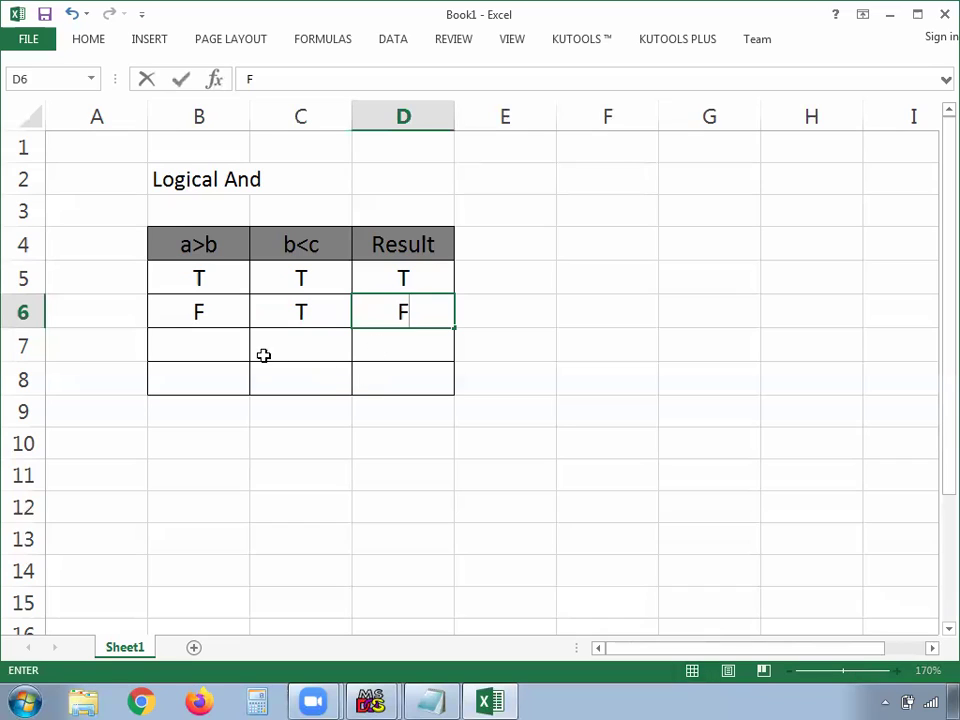
- Fill row 7 of the Logical And table with T for a>b, F for b<c and F for Result
left_click(211, 344)
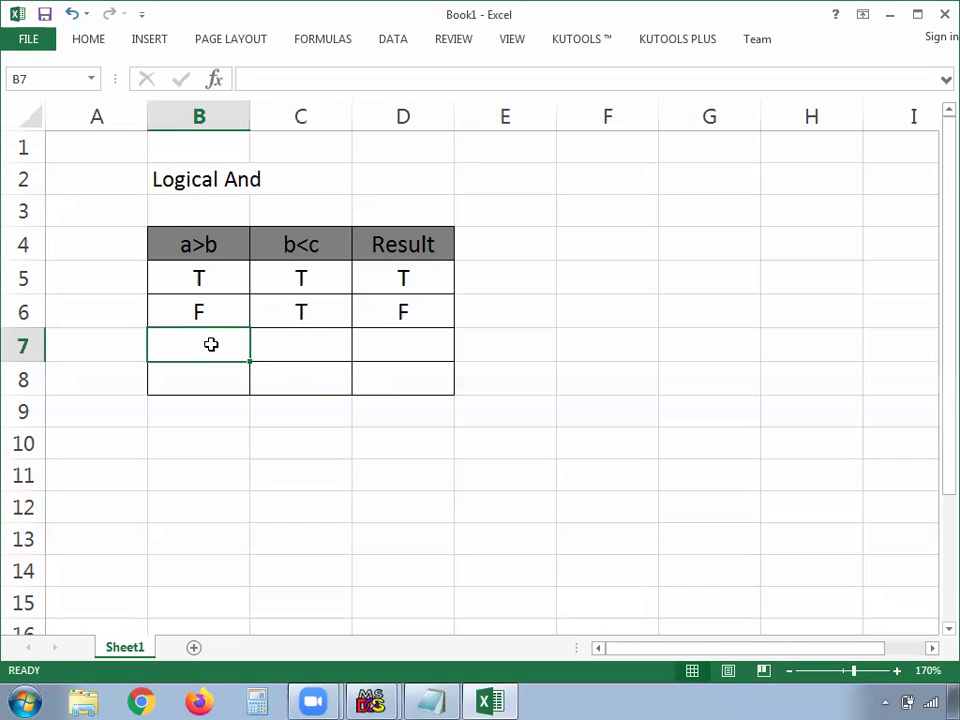
type("T")
left_click(315, 345)
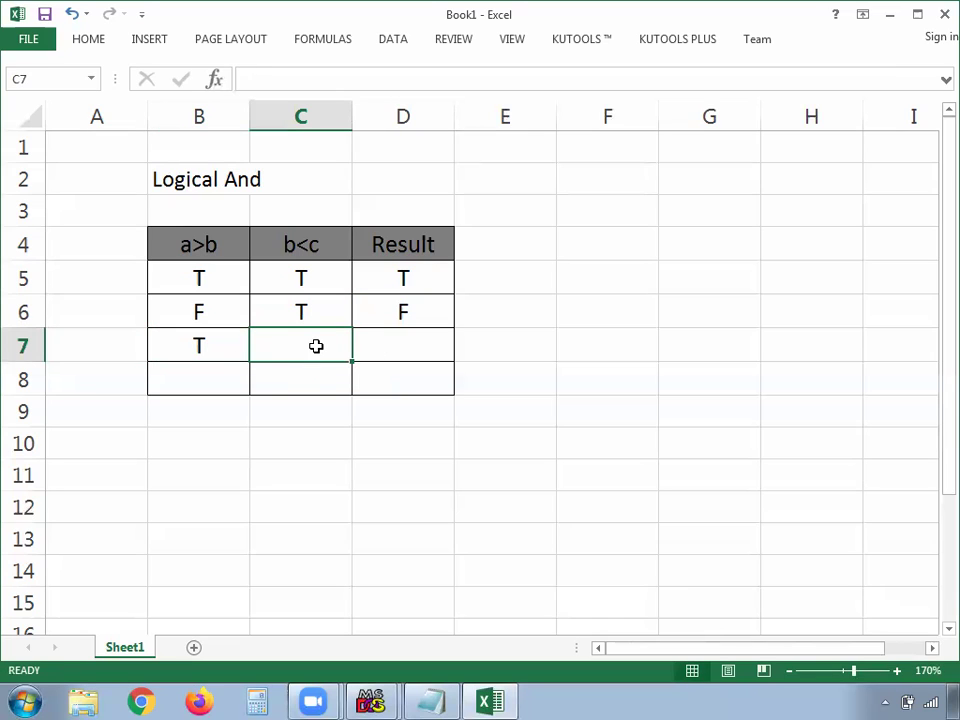
type("F")
left_click(199, 345)
left_click(327, 353)
left_click(385, 349)
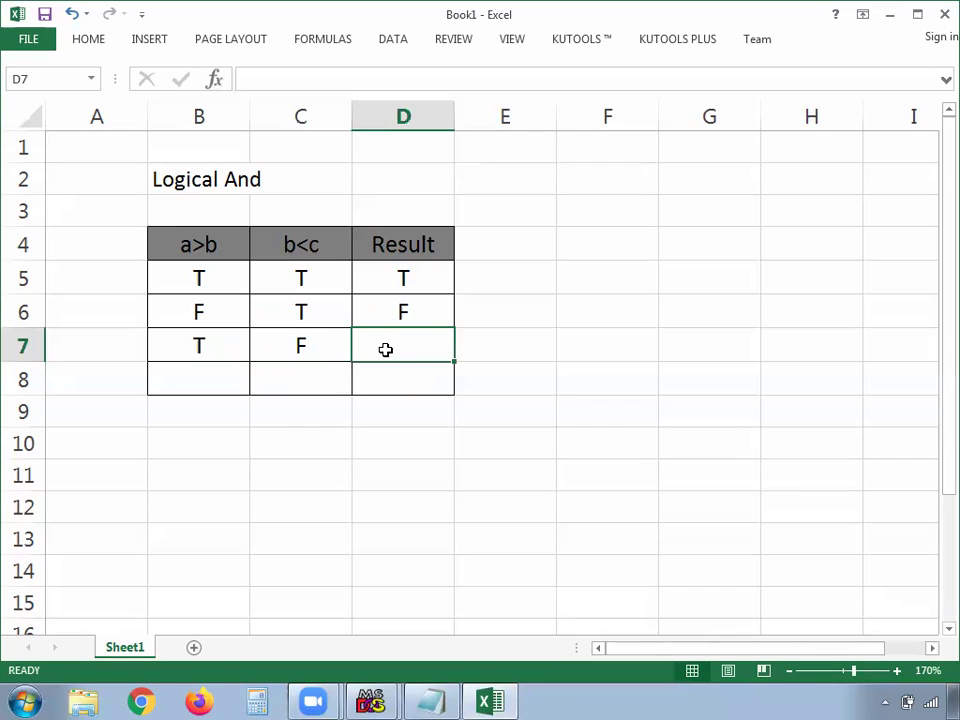
type("F")
- Fill row 8 of the Logical And table with F for a>b, F for b<c and F for Result
left_click(201, 371)
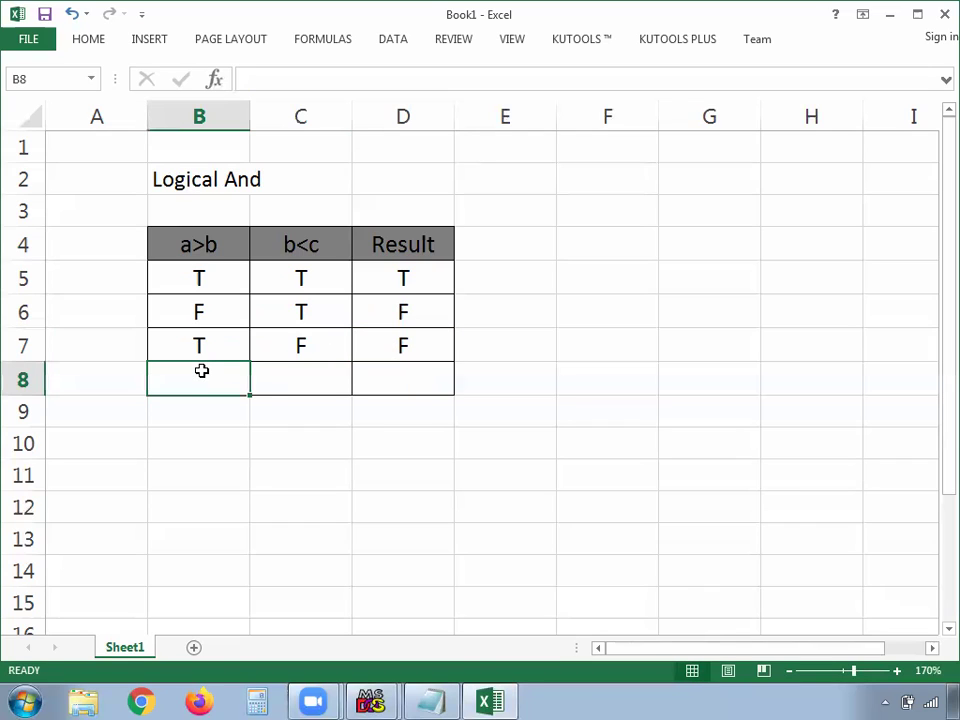
type("F")
left_click(325, 374)
type("F")
left_click(394, 374)
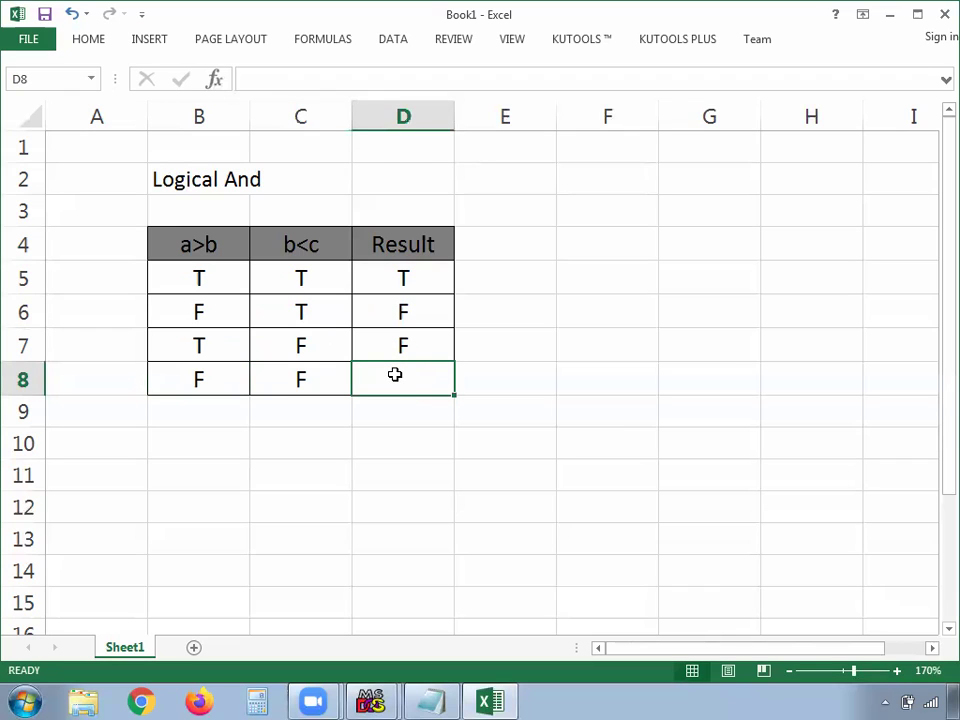
type("F")
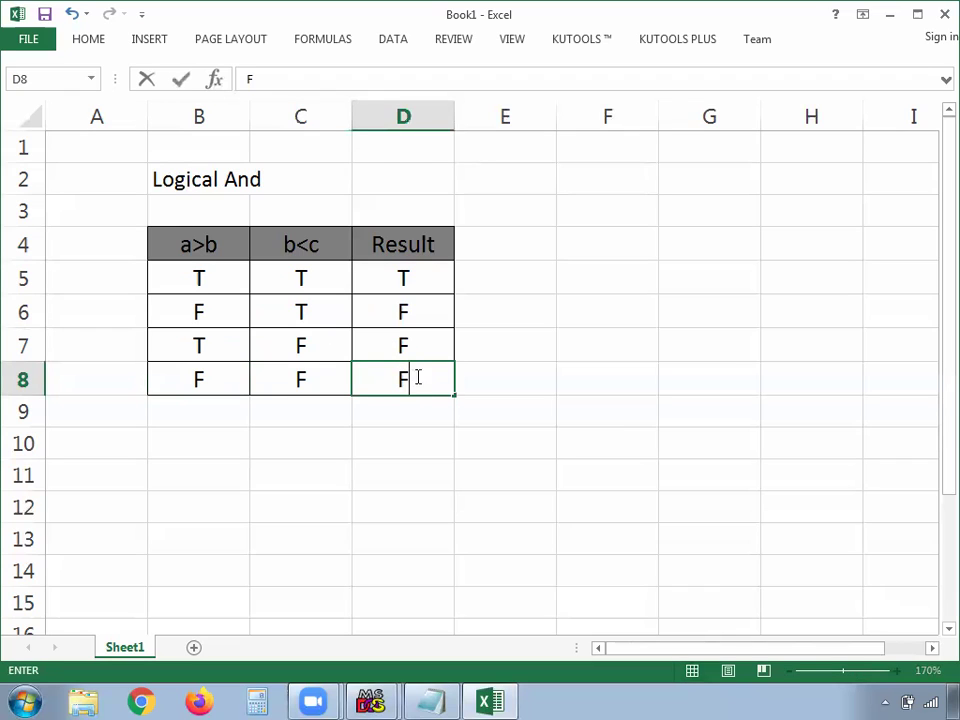
left_click(558, 389)
- Set the font color of the three F results in D6:D8 to standard red
left_click_drag(405, 306, 407, 378)
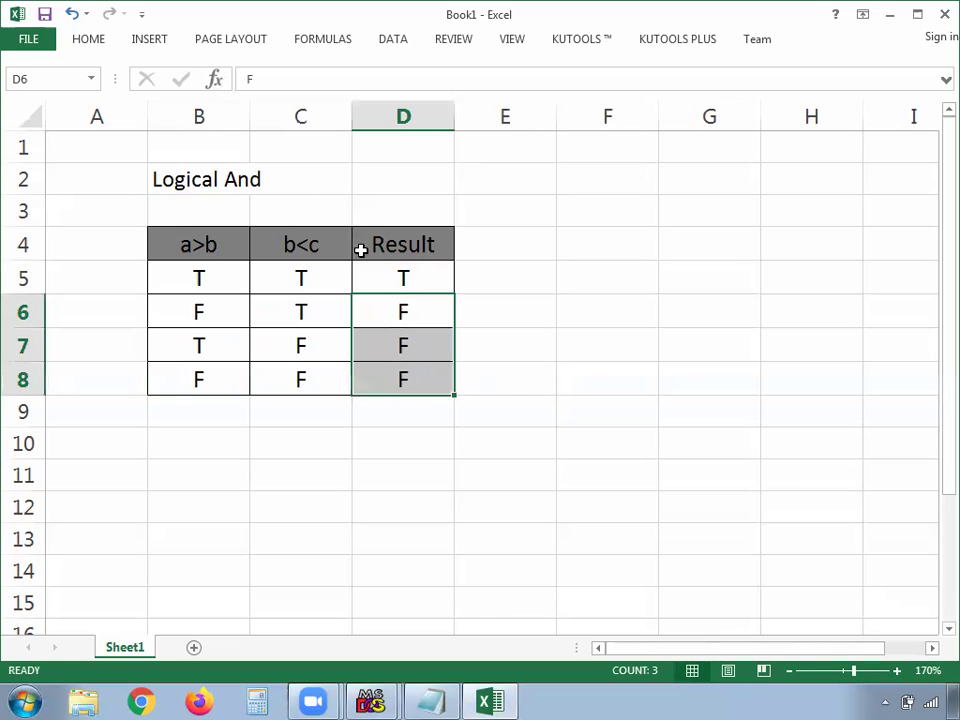
left_click(91, 42)
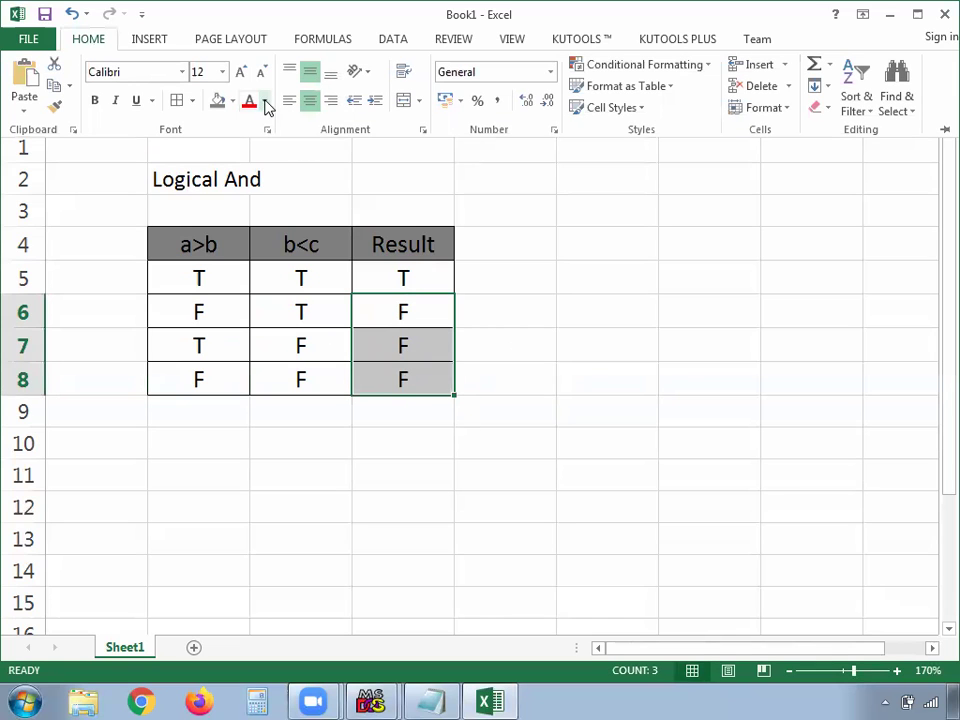
left_click(268, 107)
left_click(262, 268)
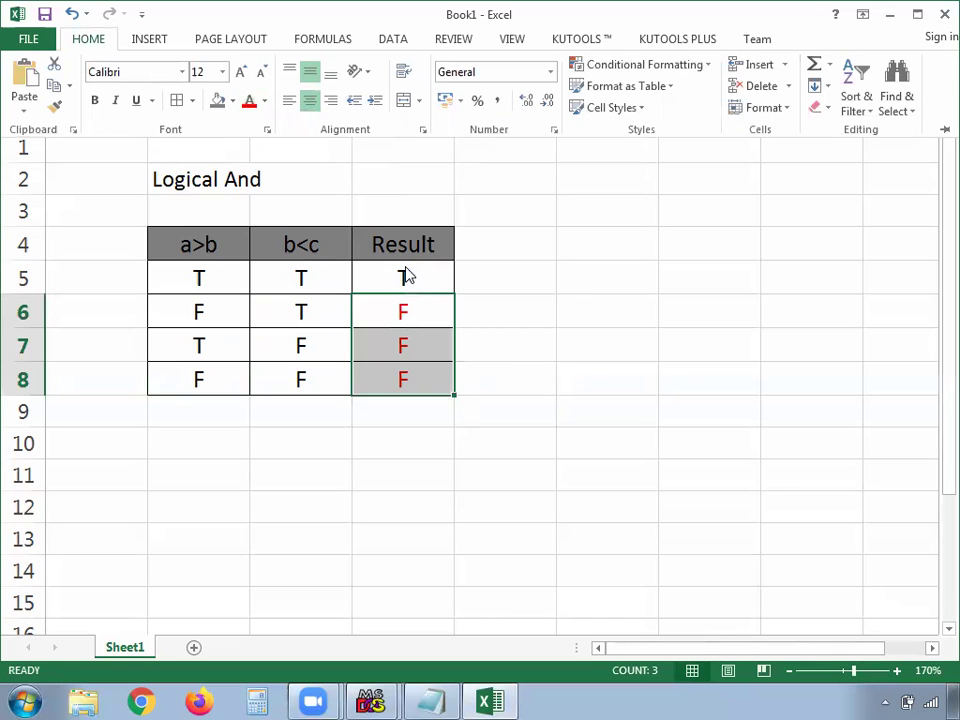
left_click(590, 303)
left_click(606, 306)
- Fill the F result cells D6:D8 with light gold from the theme colors
left_click_drag(397, 301, 396, 375)
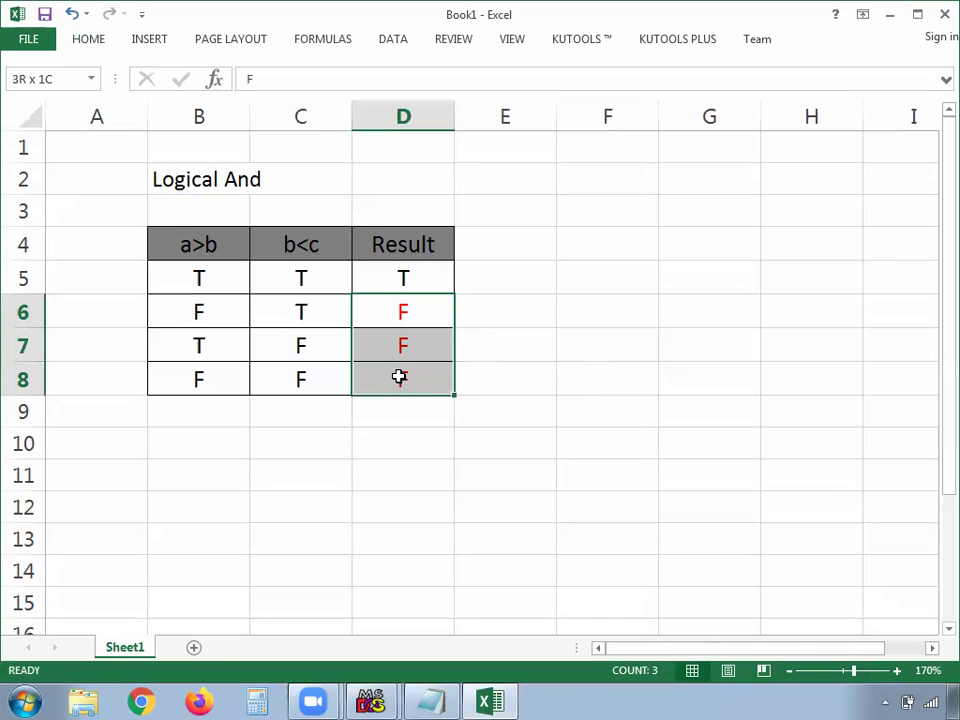
left_click(90, 39)
left_click(267, 103)
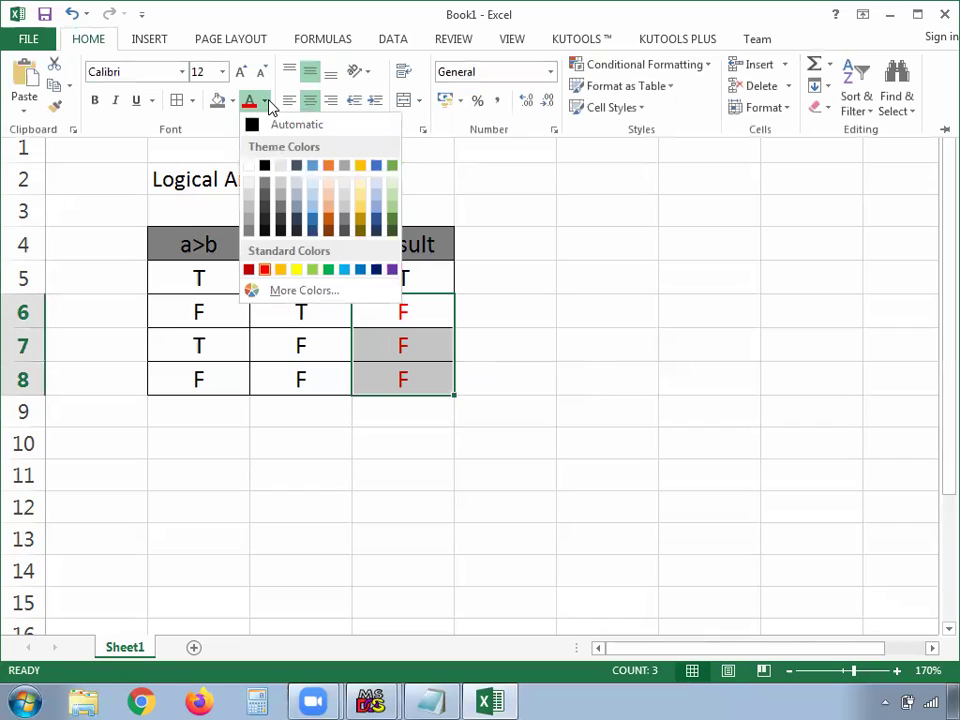
left_click(232, 101)
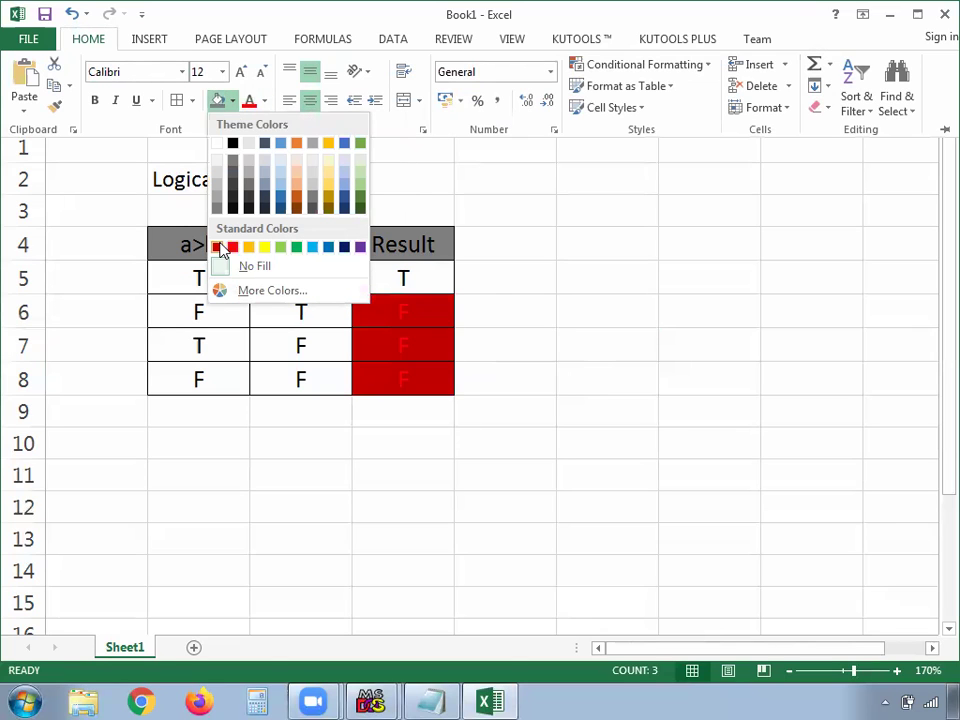
left_click(329, 188)
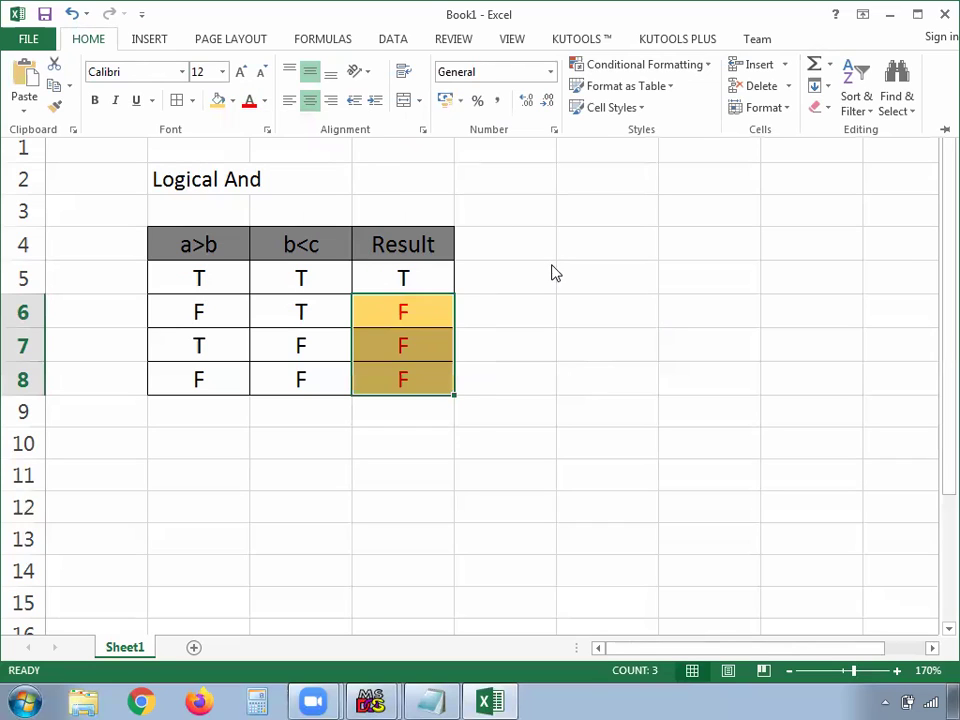
left_click(496, 372)
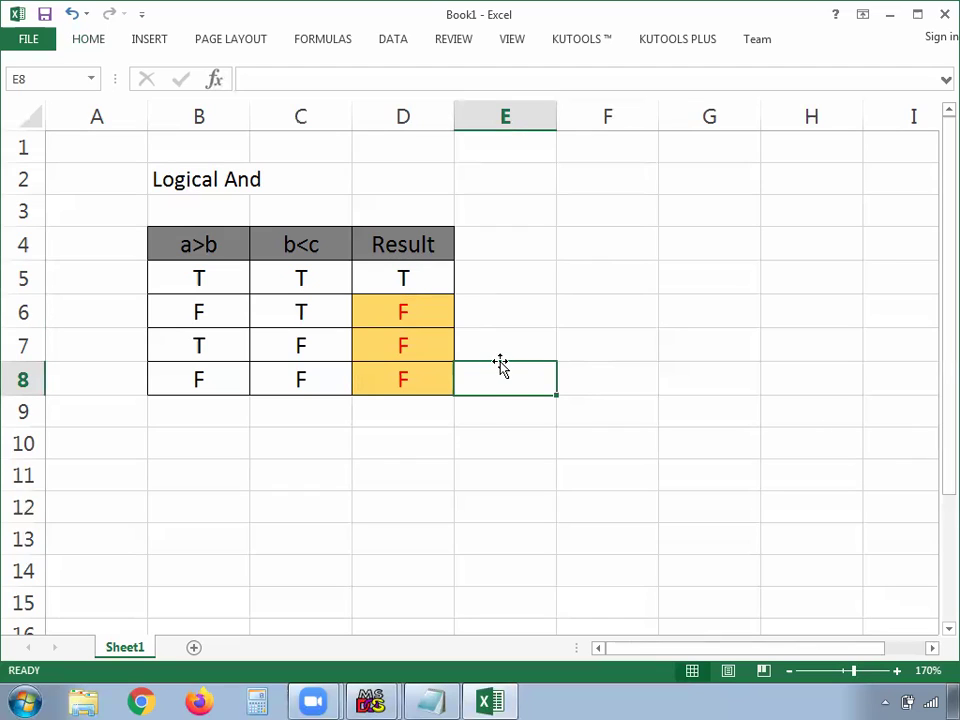
- Examine the Logical And title, the three column headings and the two condition values in row 5
left_click(201, 179)
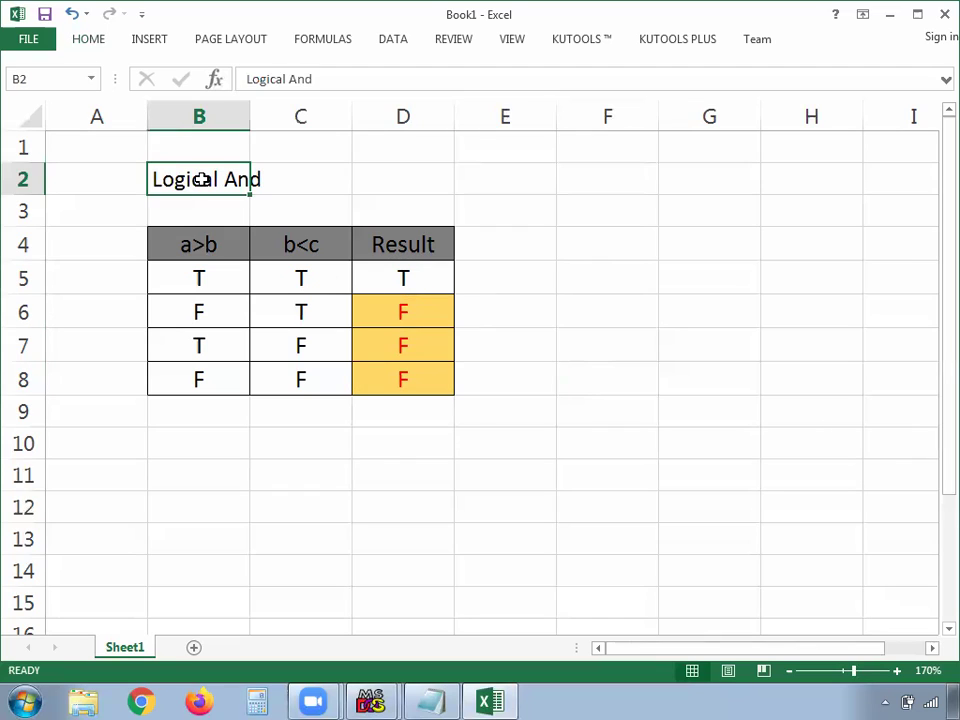
left_click_drag(189, 178, 383, 176)
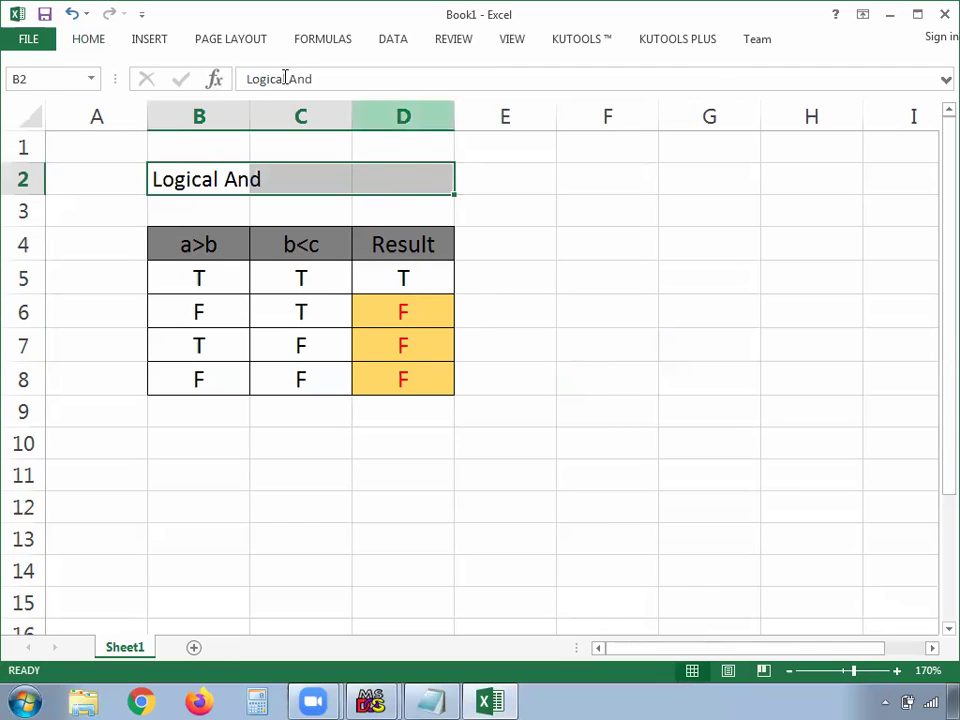
left_click(87, 39)
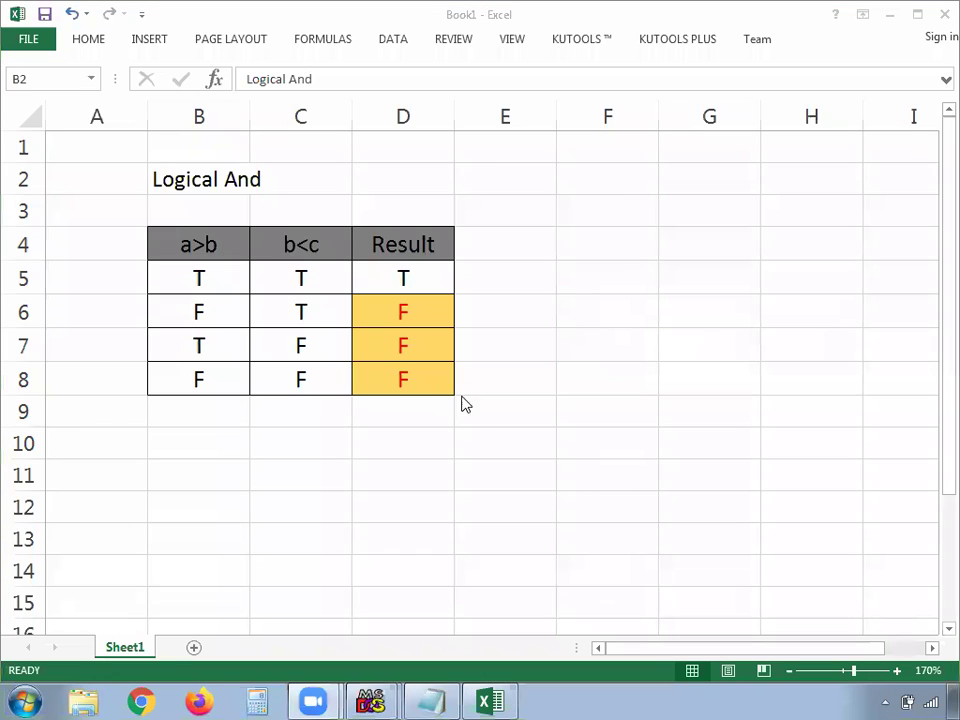
left_click(212, 179)
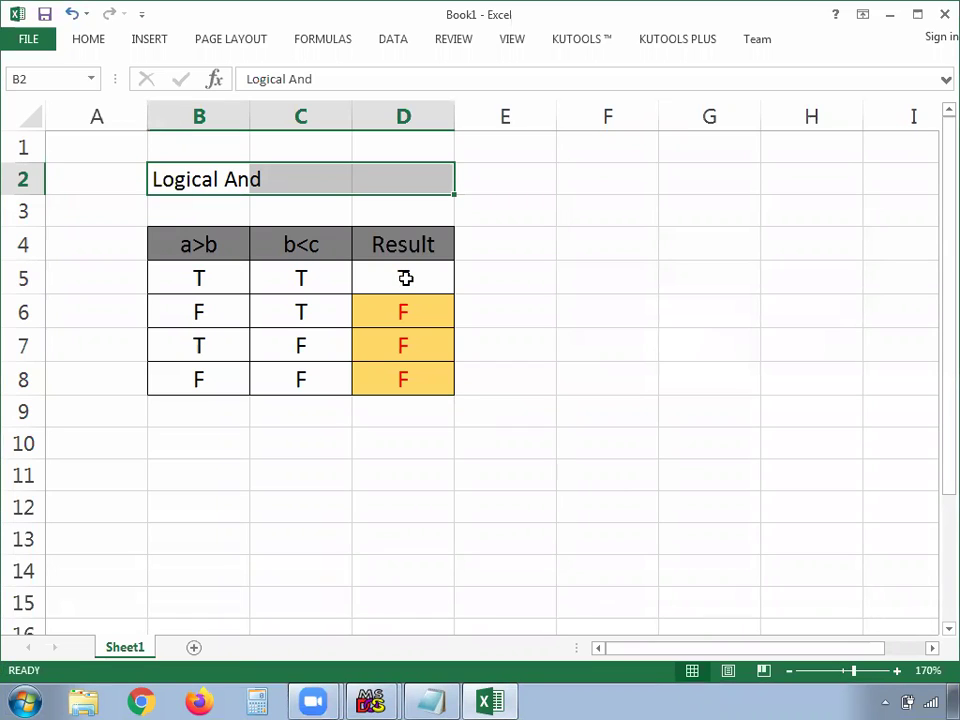
left_click(229, 246)
left_click(296, 244)
left_click(413, 245)
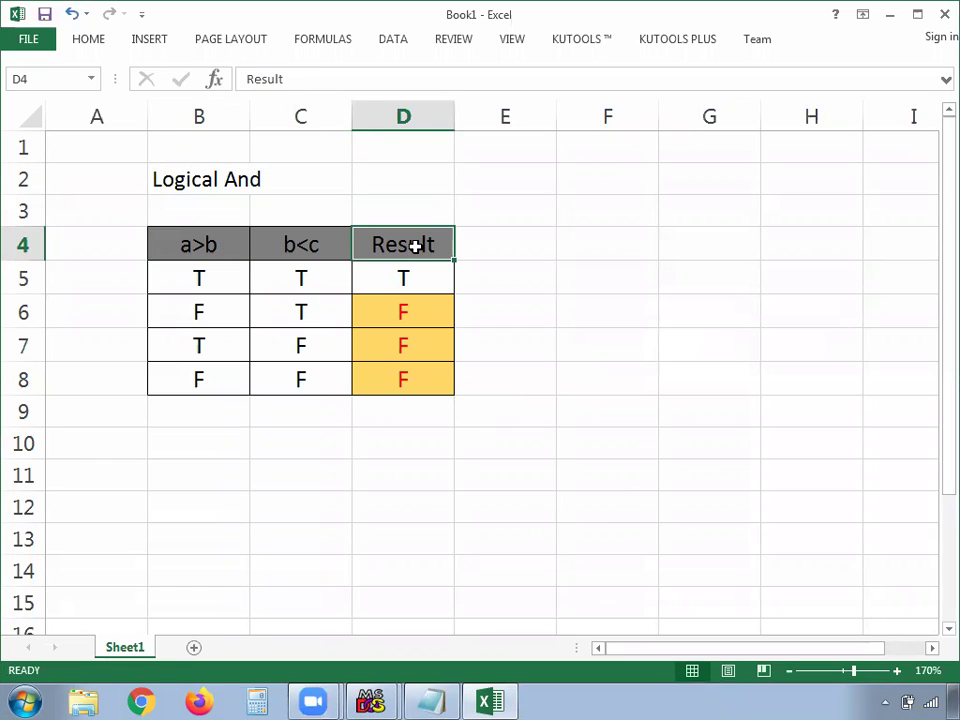
left_click(217, 281)
left_click(272, 284)
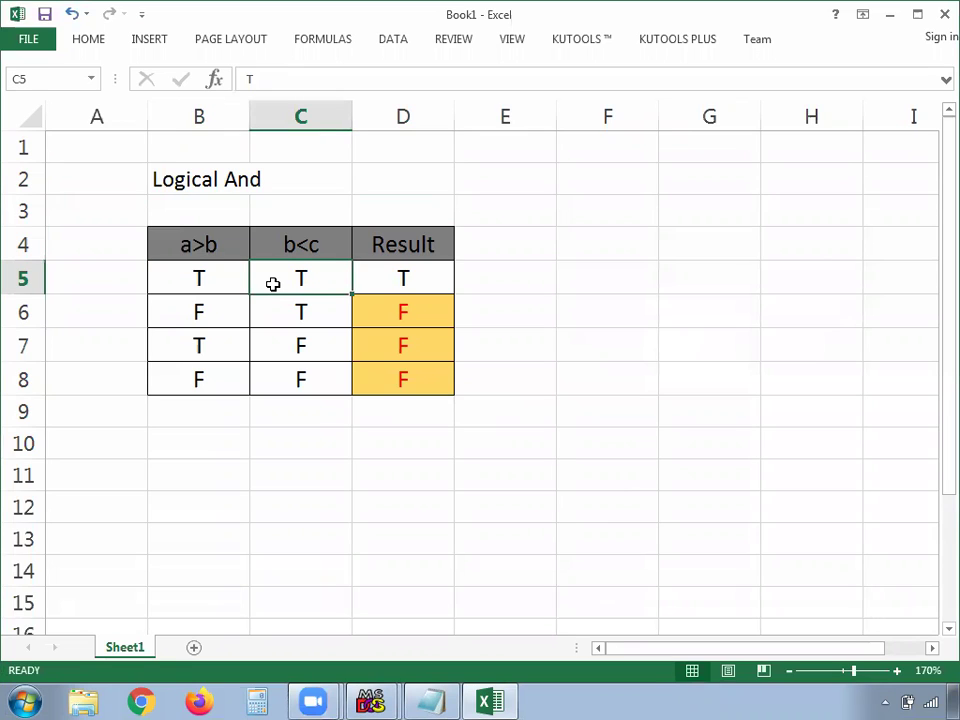
left_click(190, 277)
left_click(294, 281)
- Enter BOOLEAN in cell D2 as a temporary note and clear the cell
left_click(444, 180)
type("BOOLEAN")
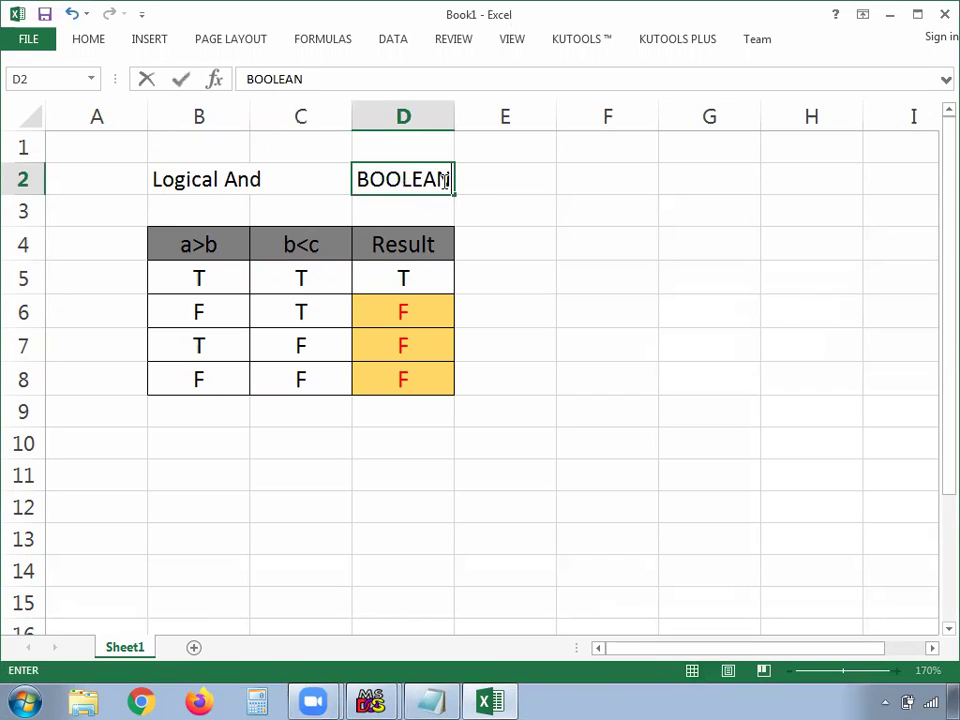
left_click(617, 241)
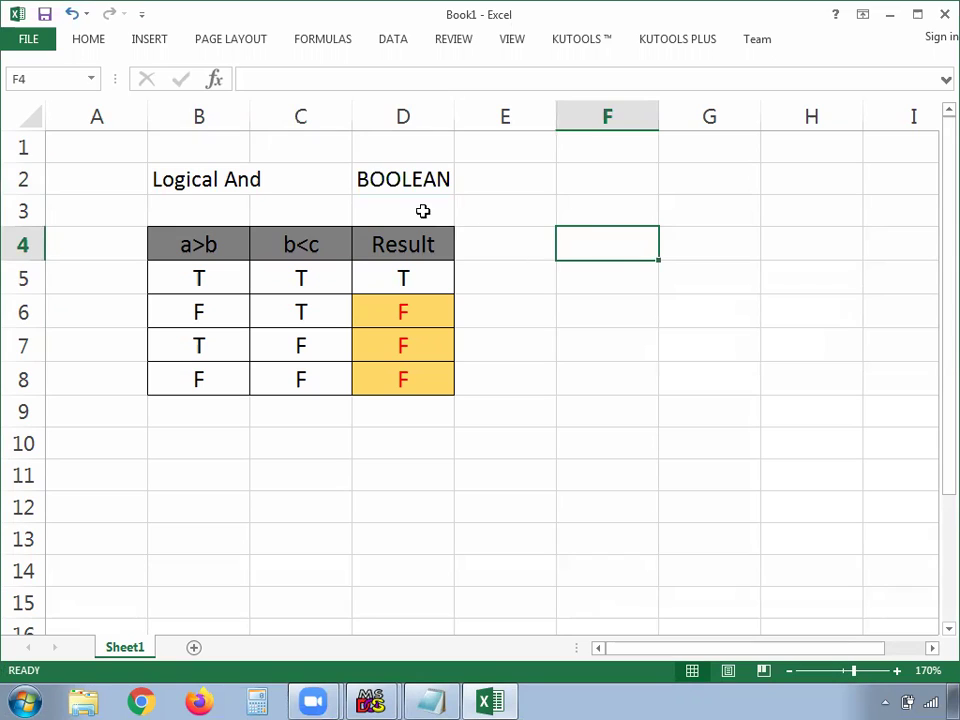
left_click(415, 181)
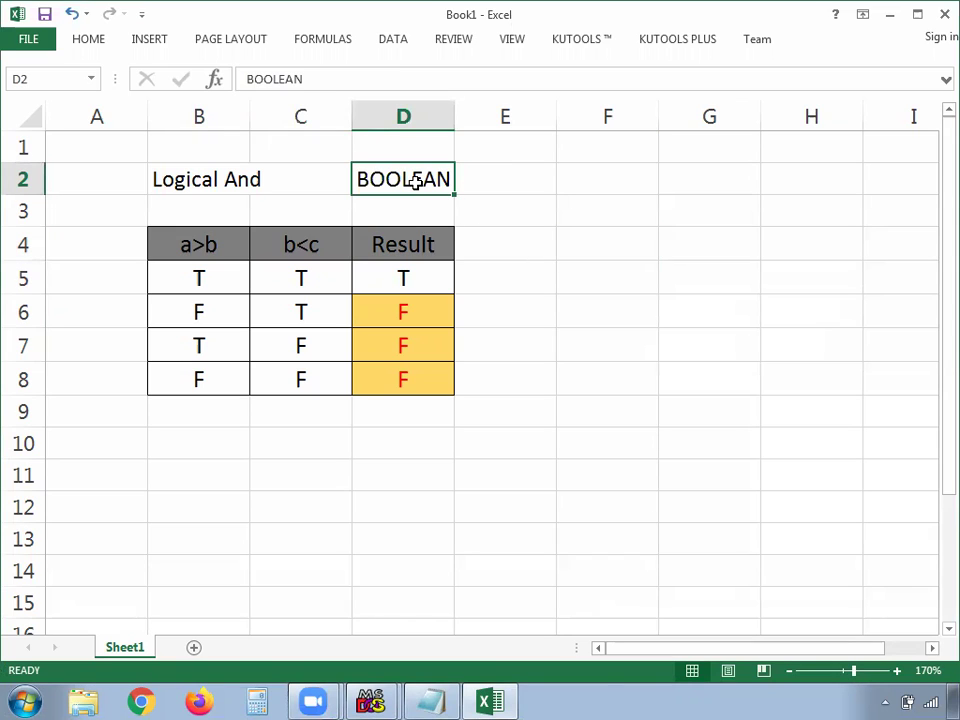
key("Delete")
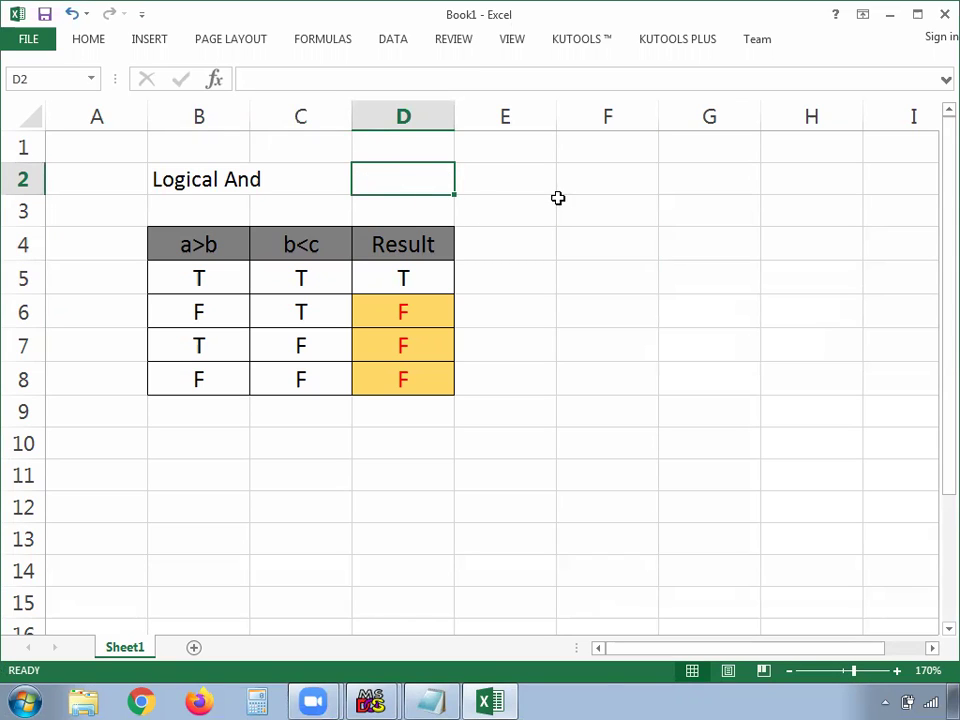
- Copy the Logical And truth table B4:D8 and paste it at F4
left_click(559, 231)
left_click_drag(200, 245, 396, 371)
key("ctrl+c")
left_click(612, 240)
key("ctrl+v")
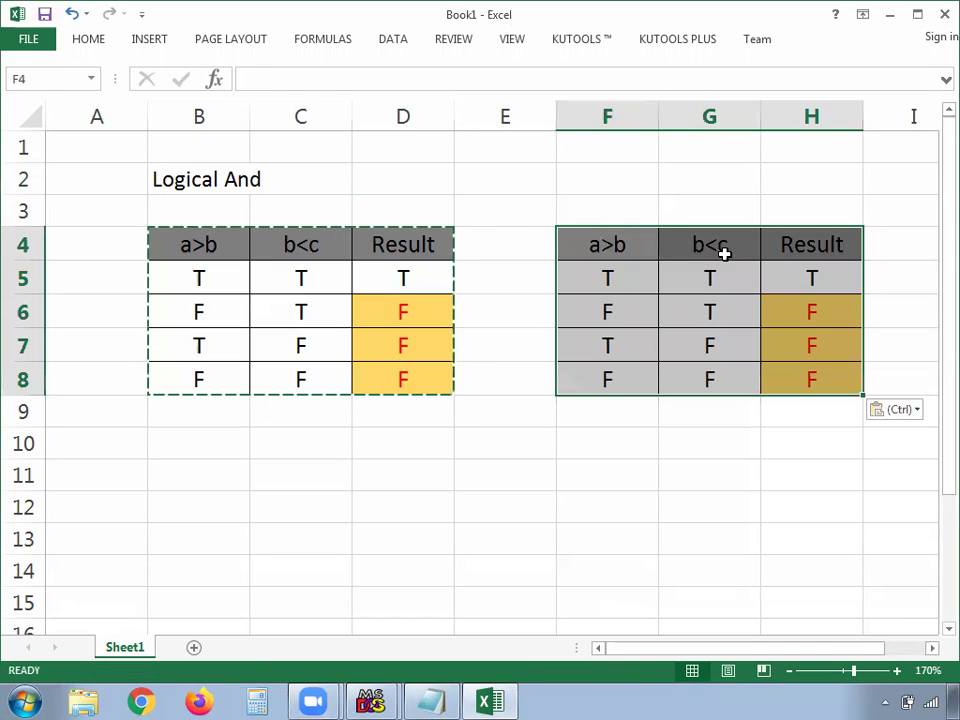
- Enter the title Logical OR in cell F2 above the copied table
left_click(613, 208)
left_click(625, 176)
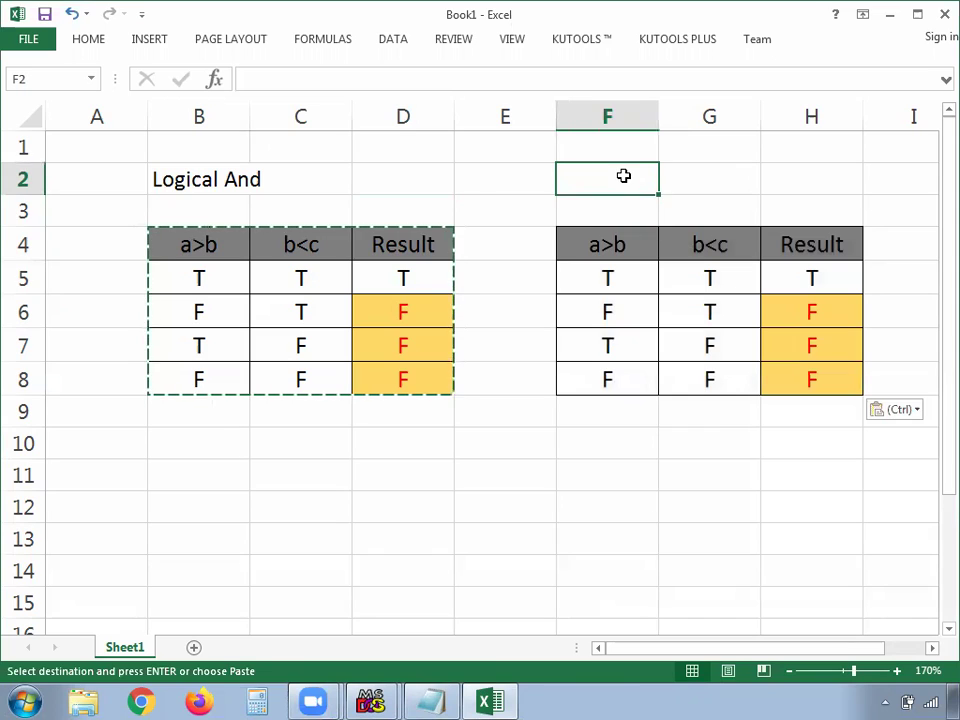
type("lOGICAL Or")
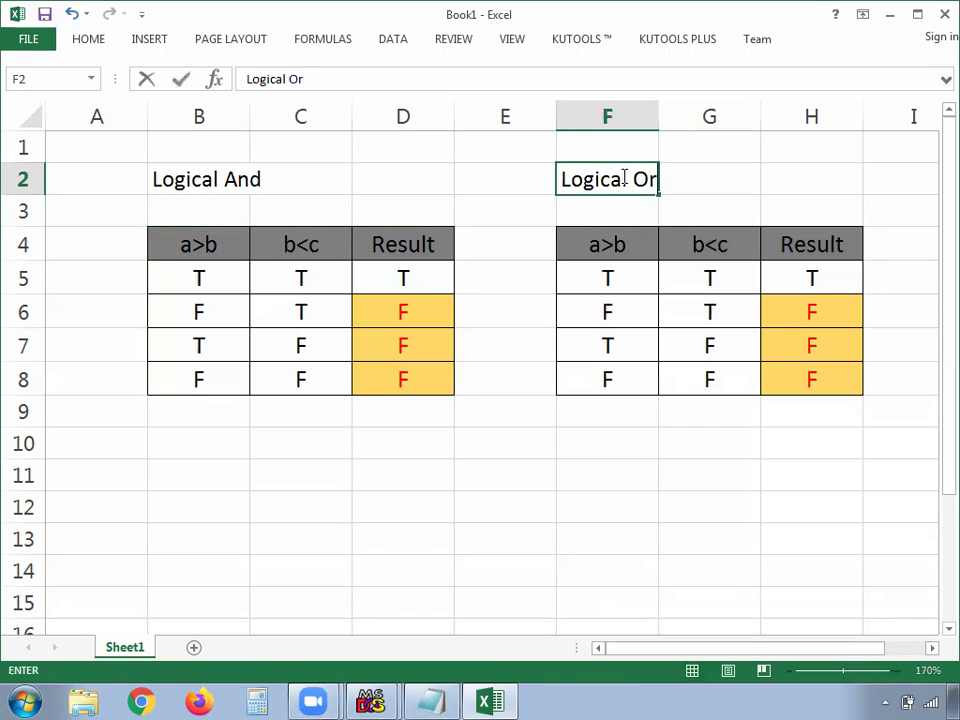
key("BackSpace")
type("R")
left_click(638, 253)
- Clear the copied values in F5:H8 of the Logical OR table, keeping its formatting
left_click_drag(647, 287, 806, 377)
key("Delete")
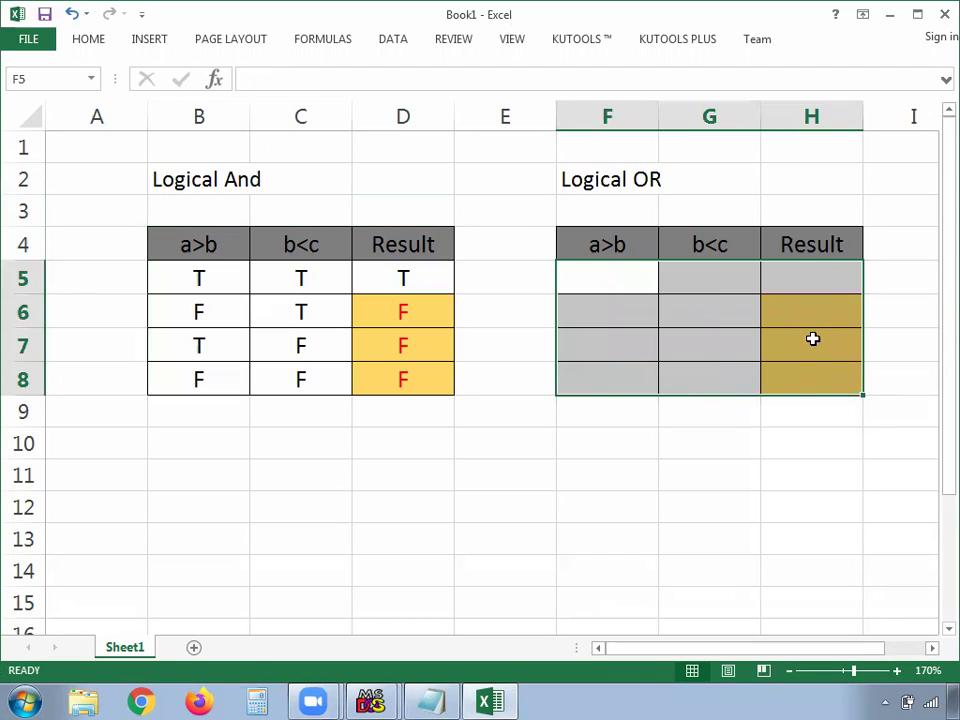
left_click(822, 309)
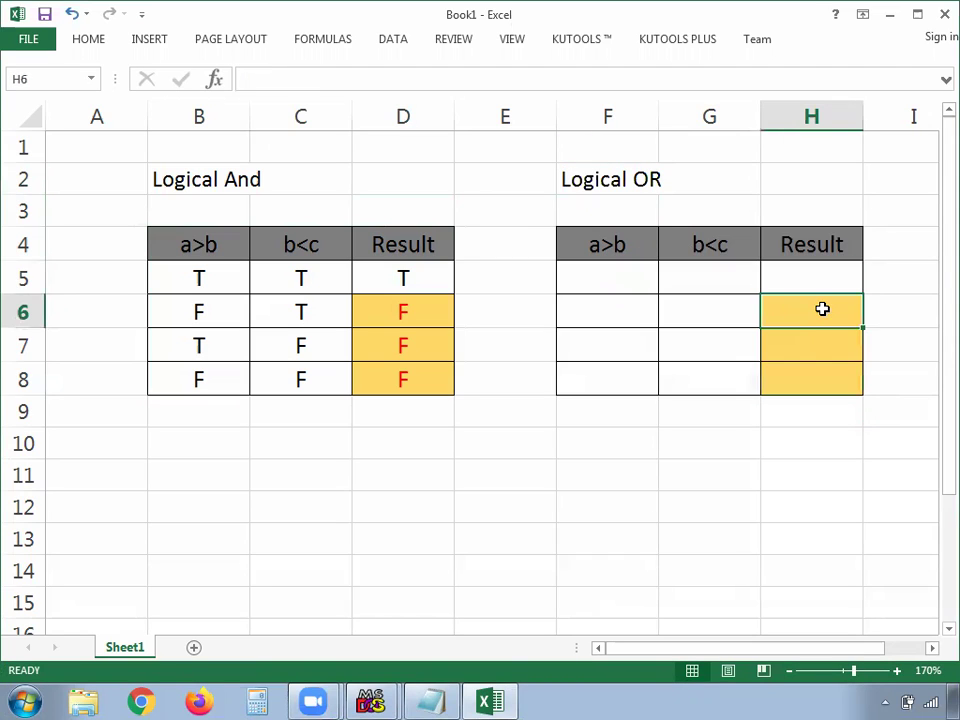
- Examine the Logical OR title, the a>b and b<c headings and the first condition cell in row 5
left_click(596, 281)
left_click(624, 245)
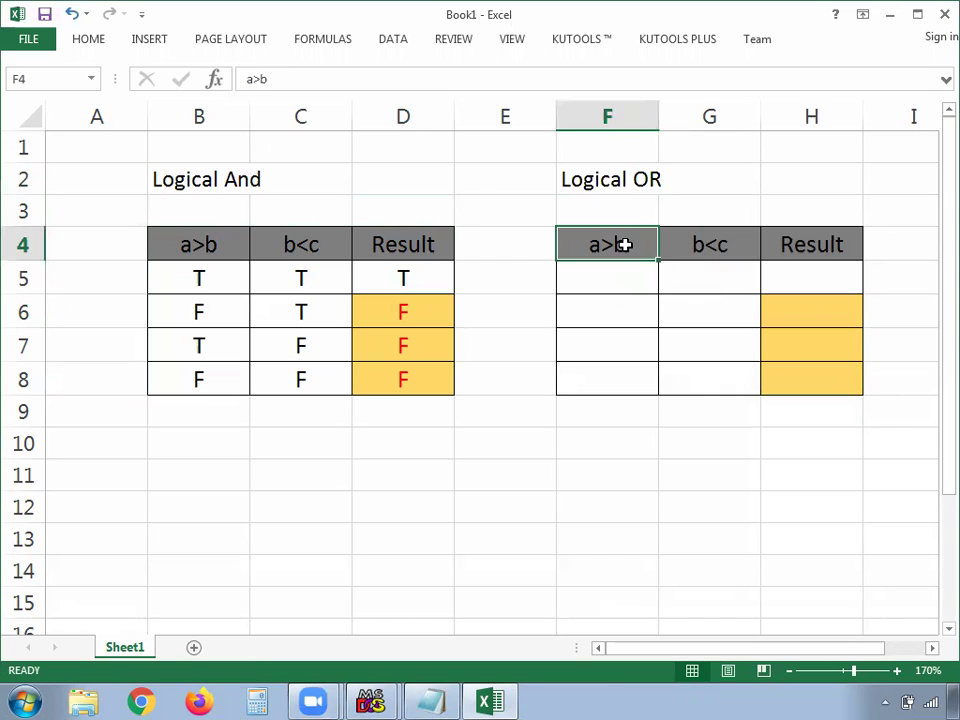
left_click(623, 179)
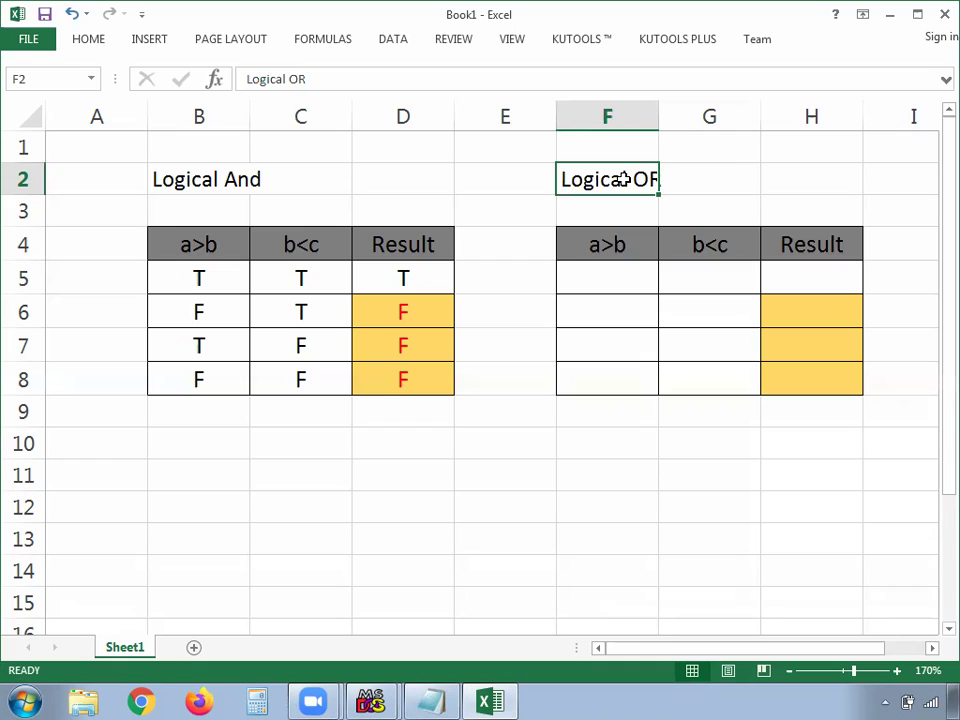
left_click(614, 272)
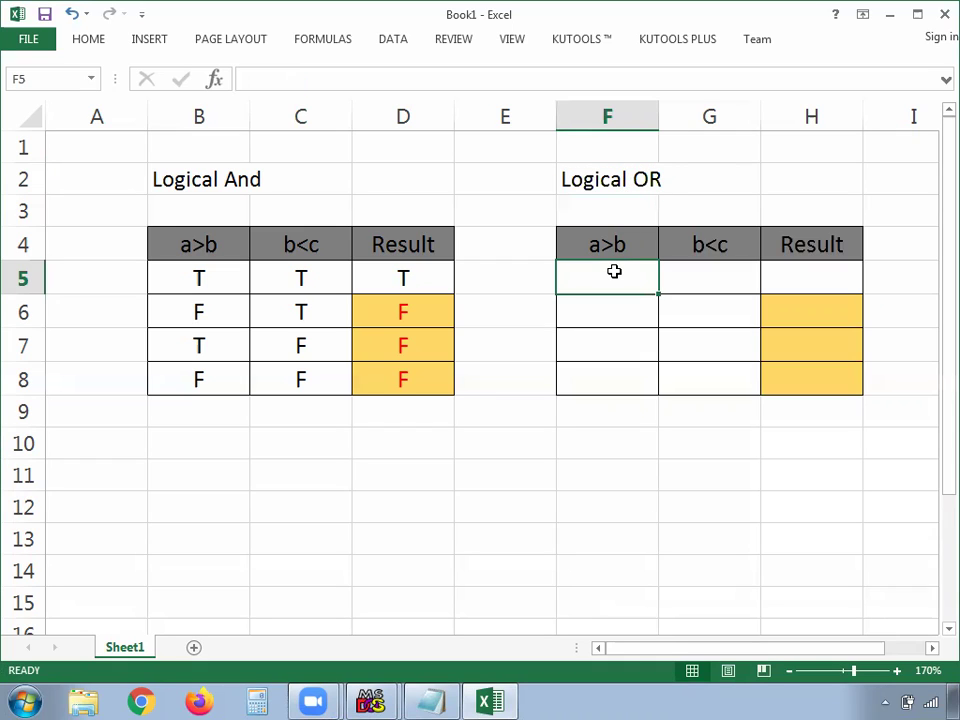
left_click(615, 248)
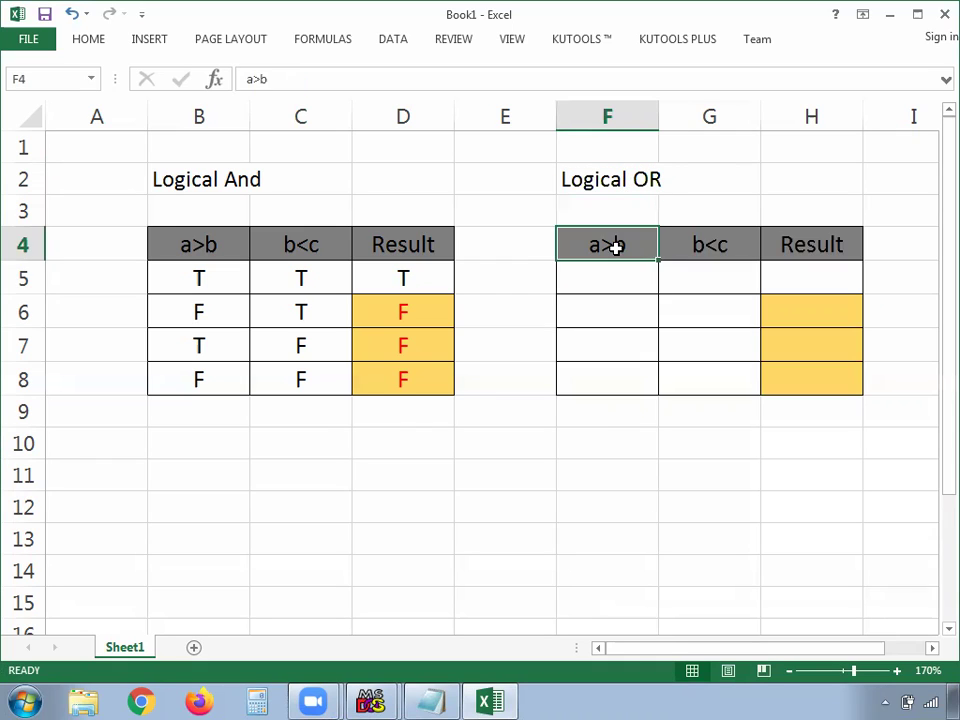
left_click(714, 245)
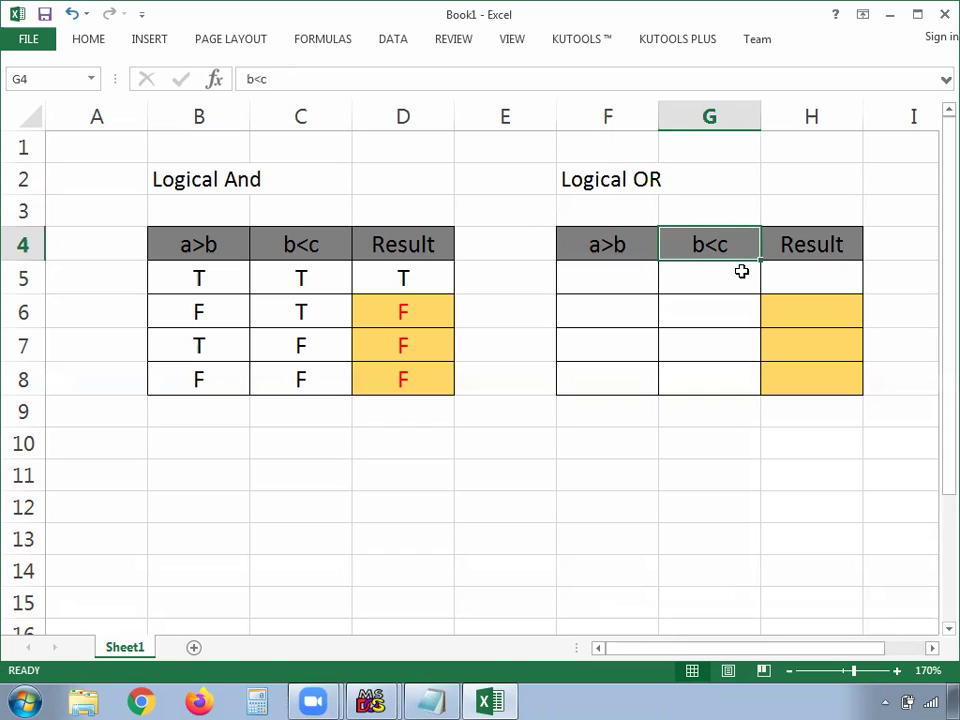
left_click(618, 275)
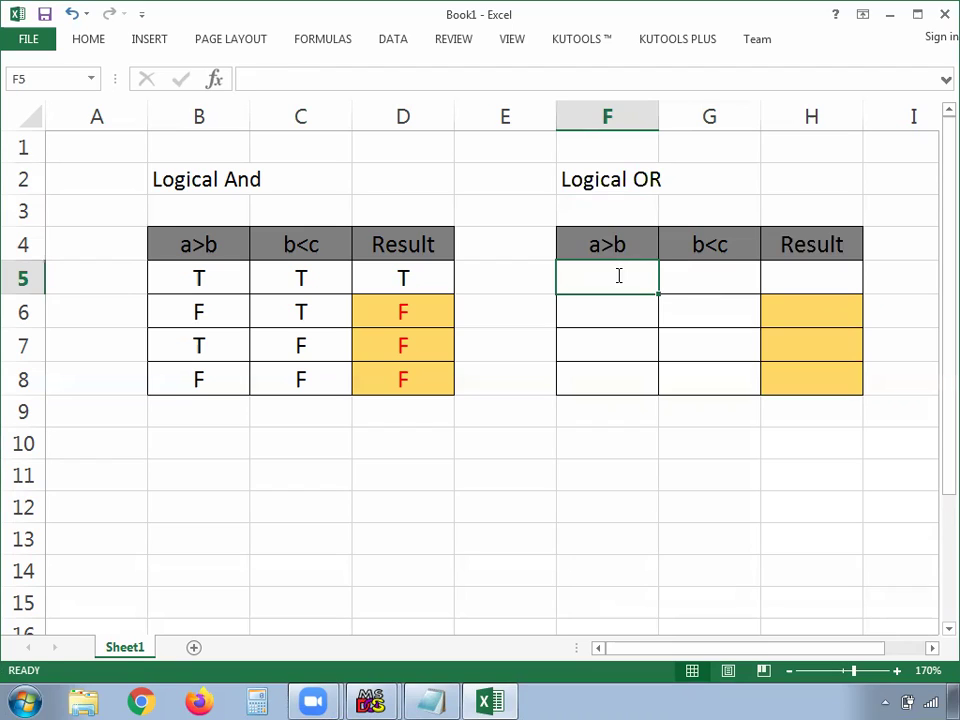
- Fill row 5 of the Logical OR table with T for a>b, T for b<c and T as the result
type("t")
key("BackSpace")
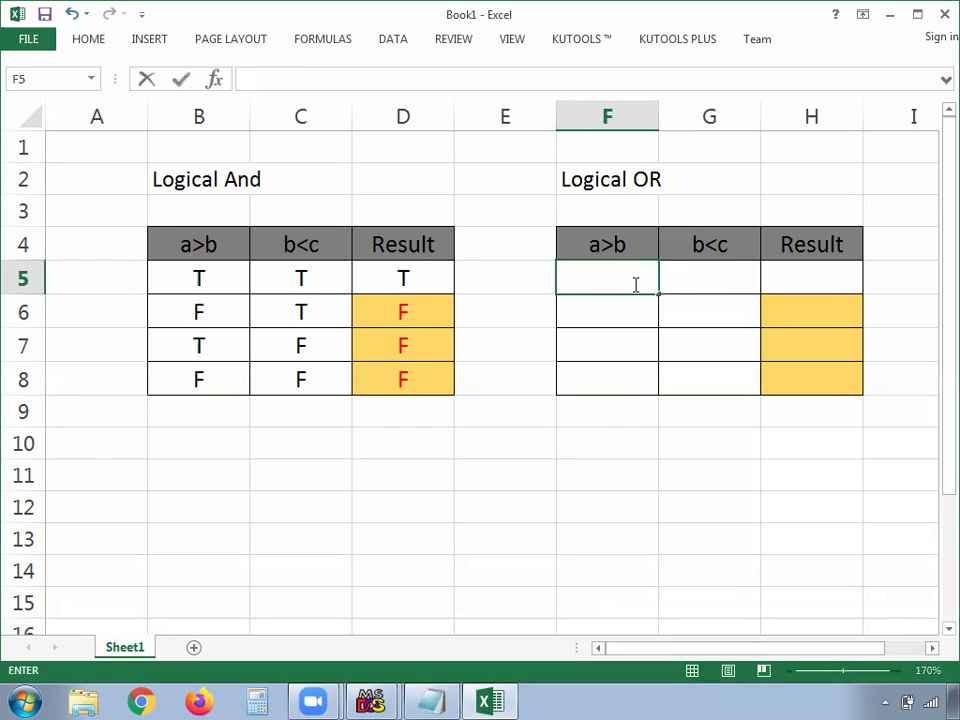
type("T")
left_click(717, 282)
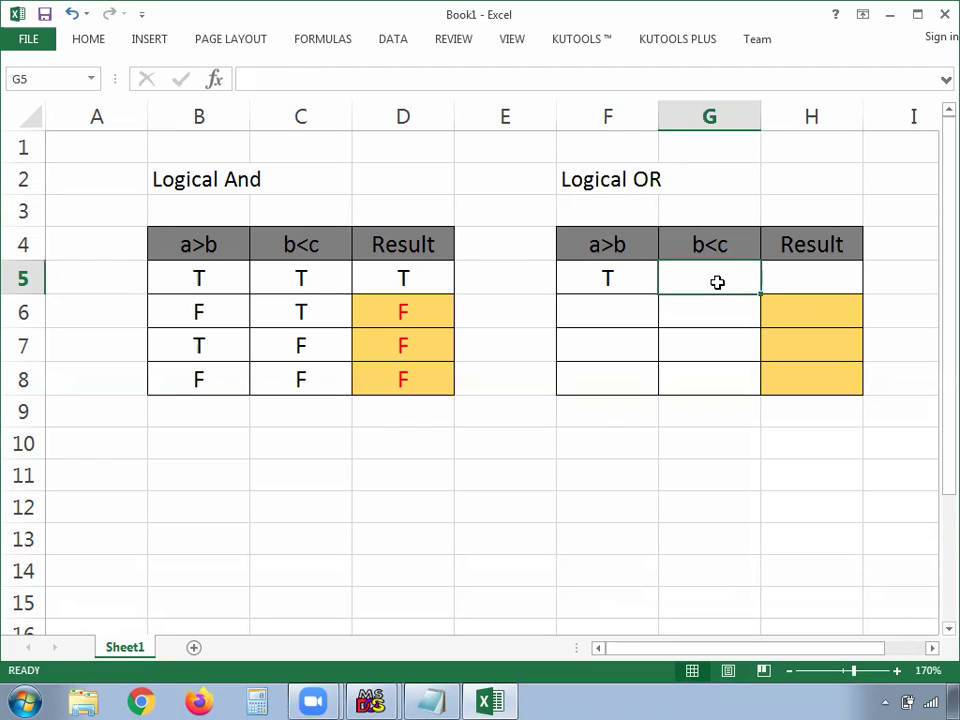
type("T")
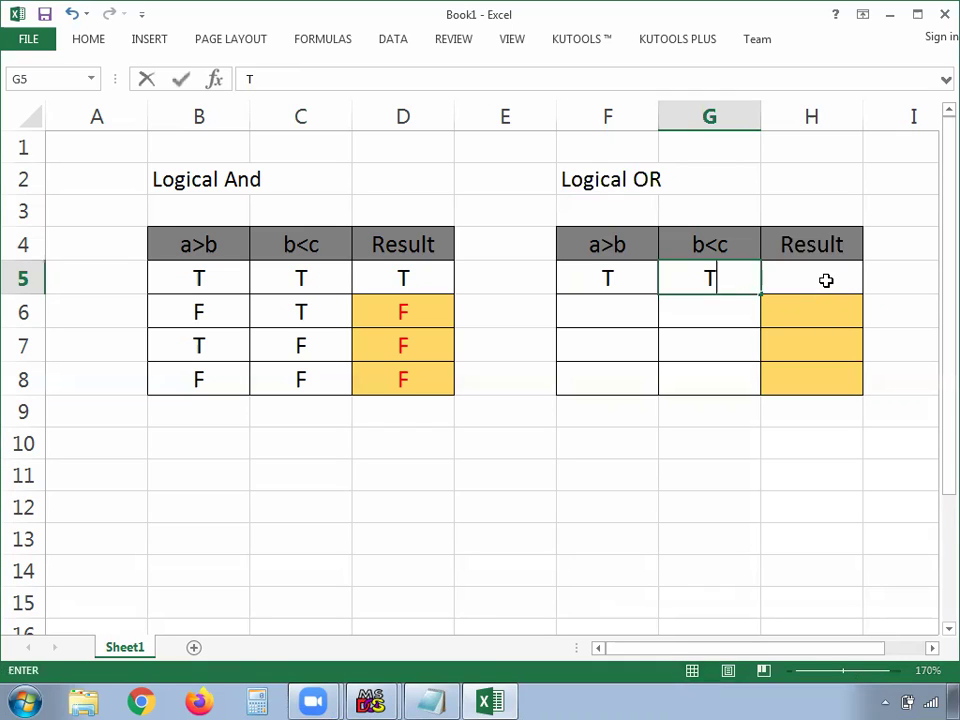
left_click(826, 280)
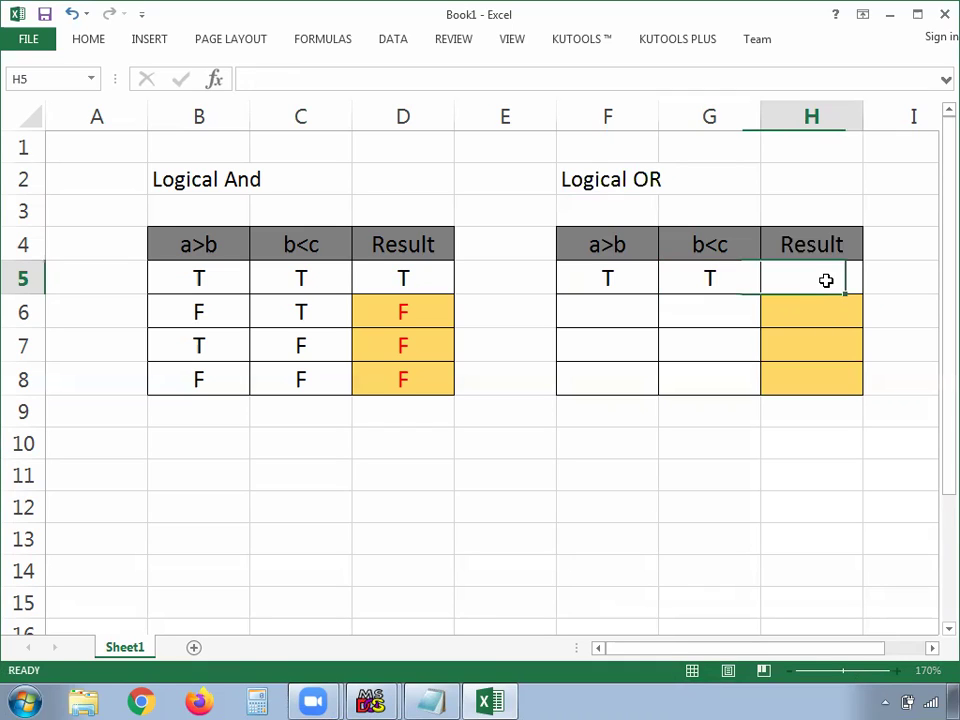
type("T")
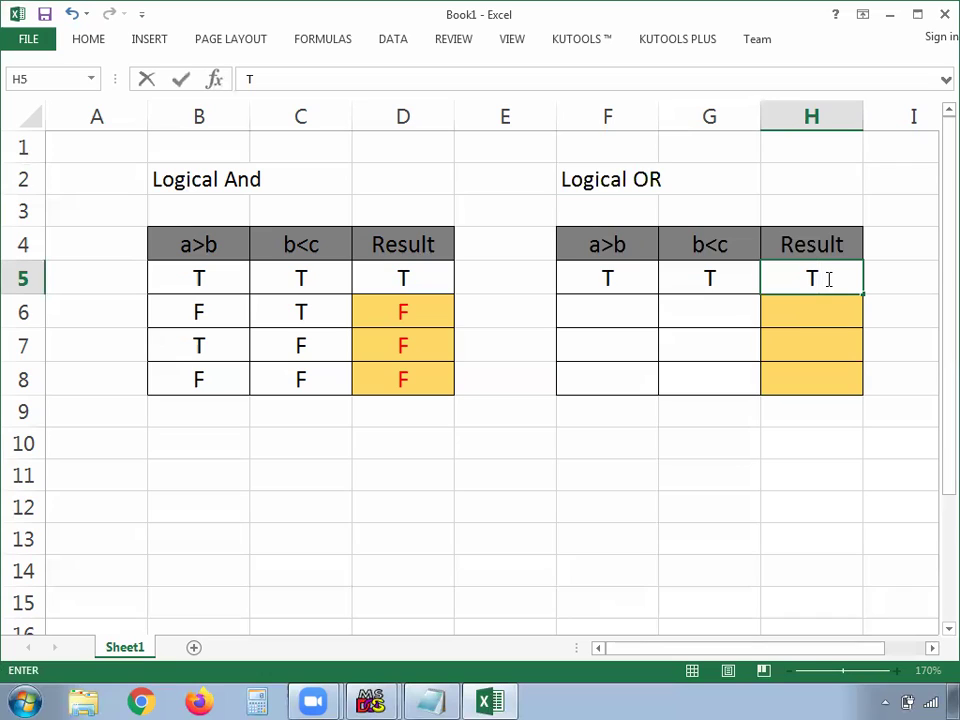
left_click(612, 279)
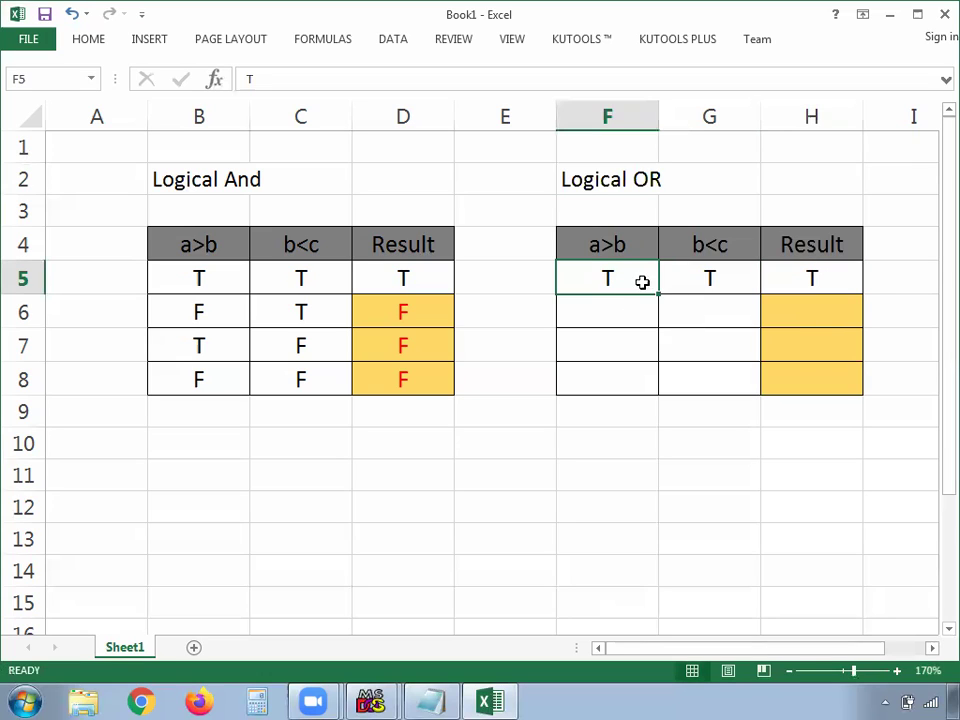
left_click(710, 280)
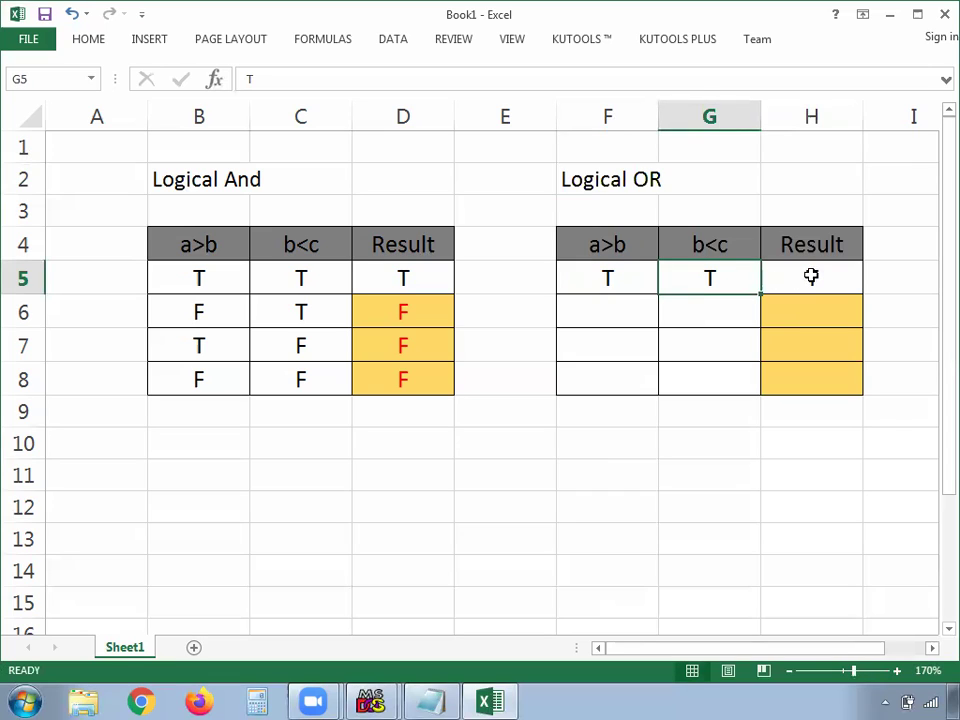
left_click(811, 277)
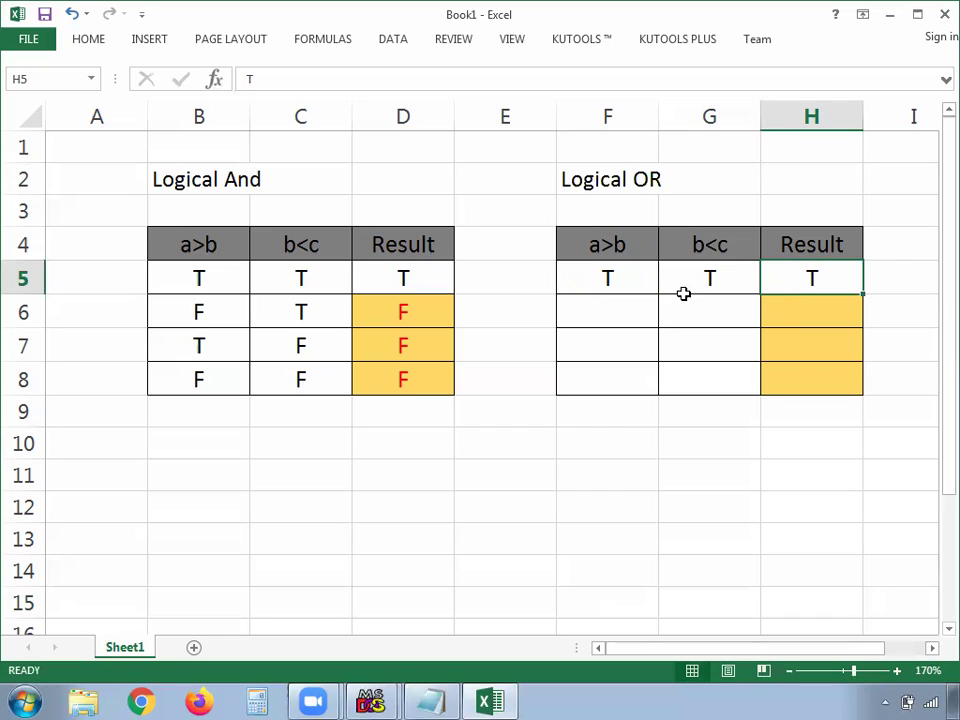
- Fill row 6 of the Logical OR table with T for a>b, F for b<c and T as the result
left_click(625, 316)
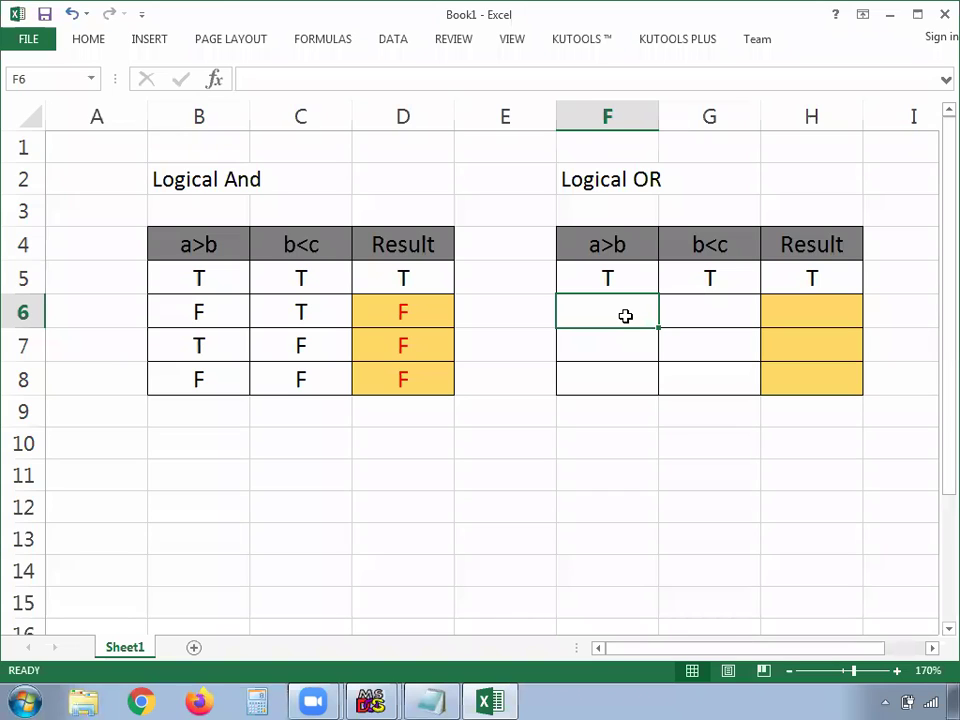
type("T")
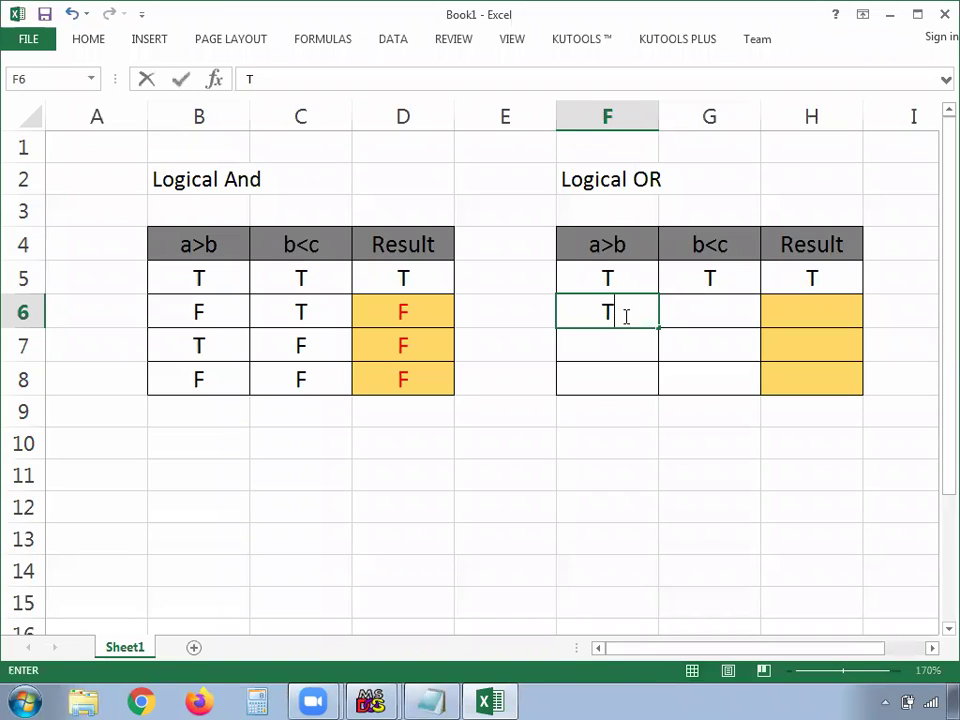
left_click(726, 313)
type("F")
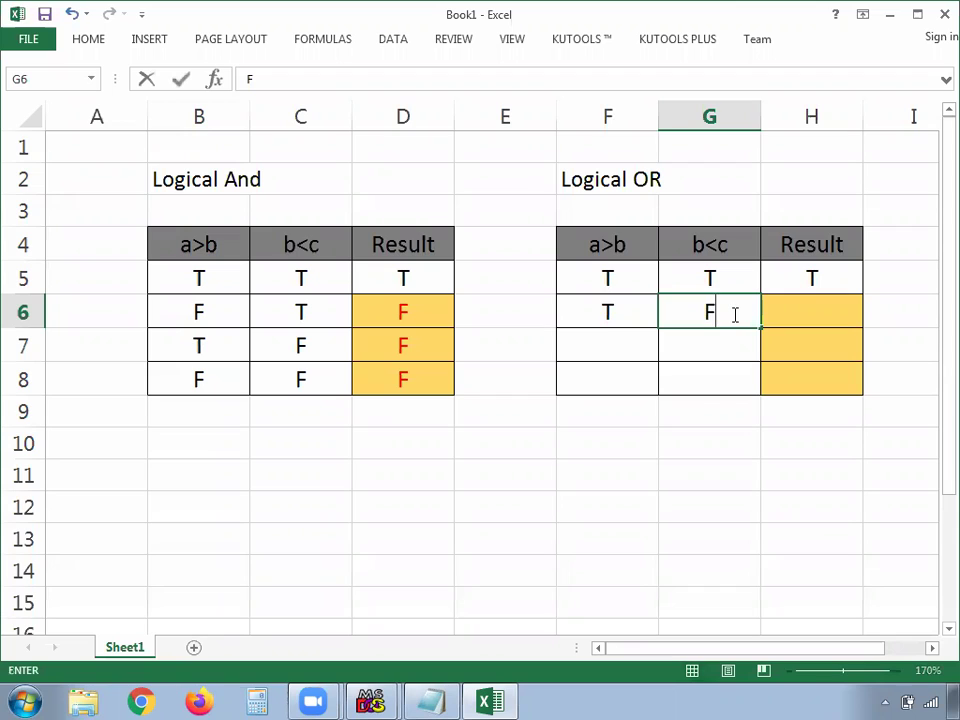
left_click(607, 311)
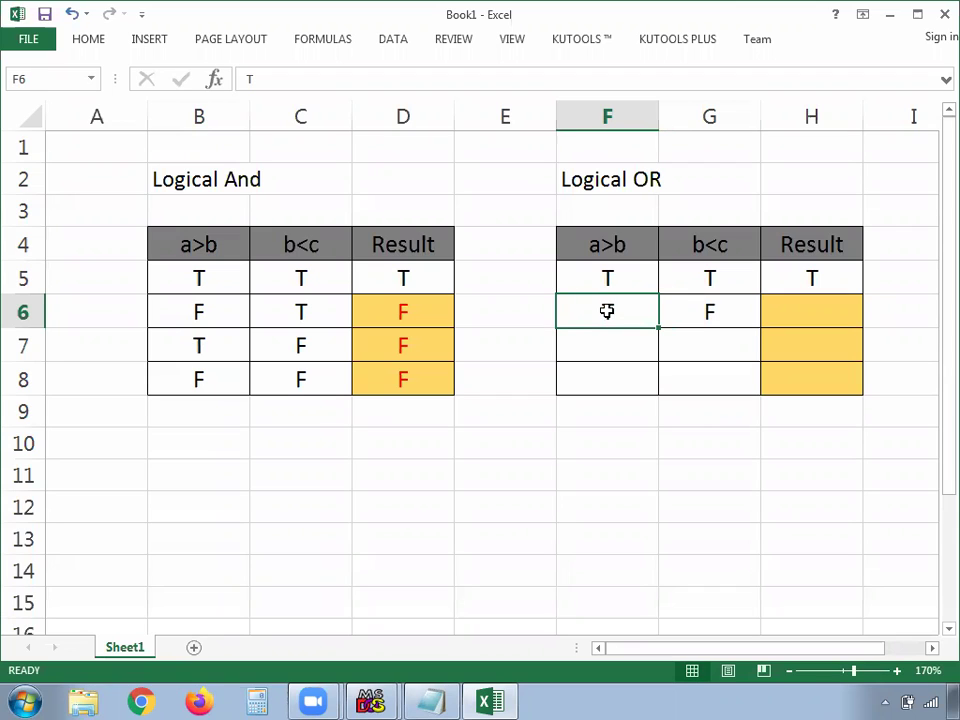
left_click(711, 313)
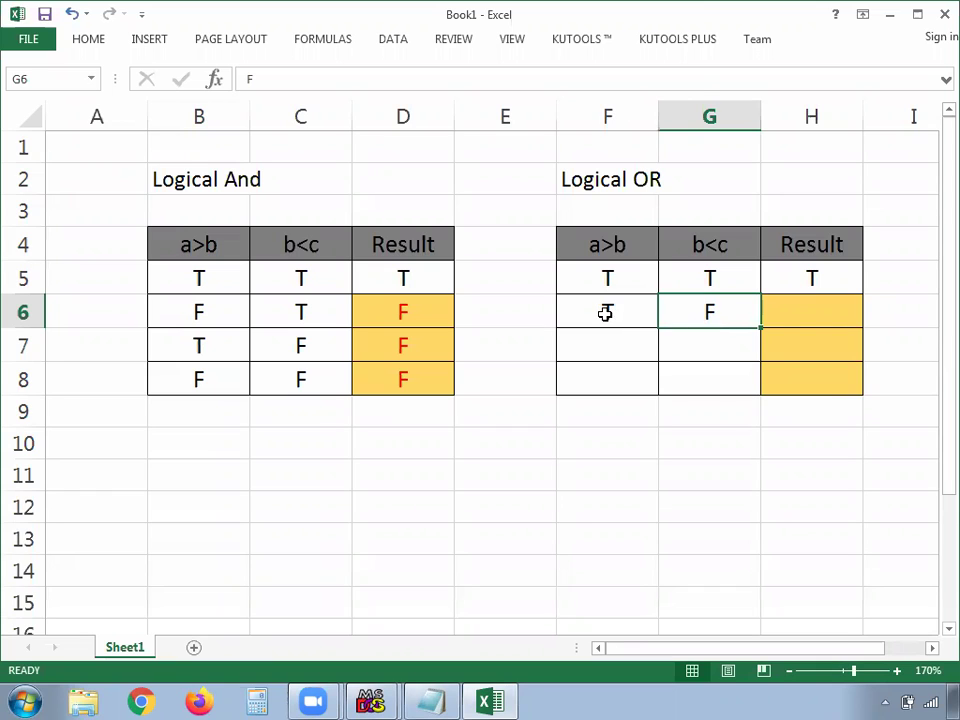
left_click(605, 313)
left_click(809, 315)
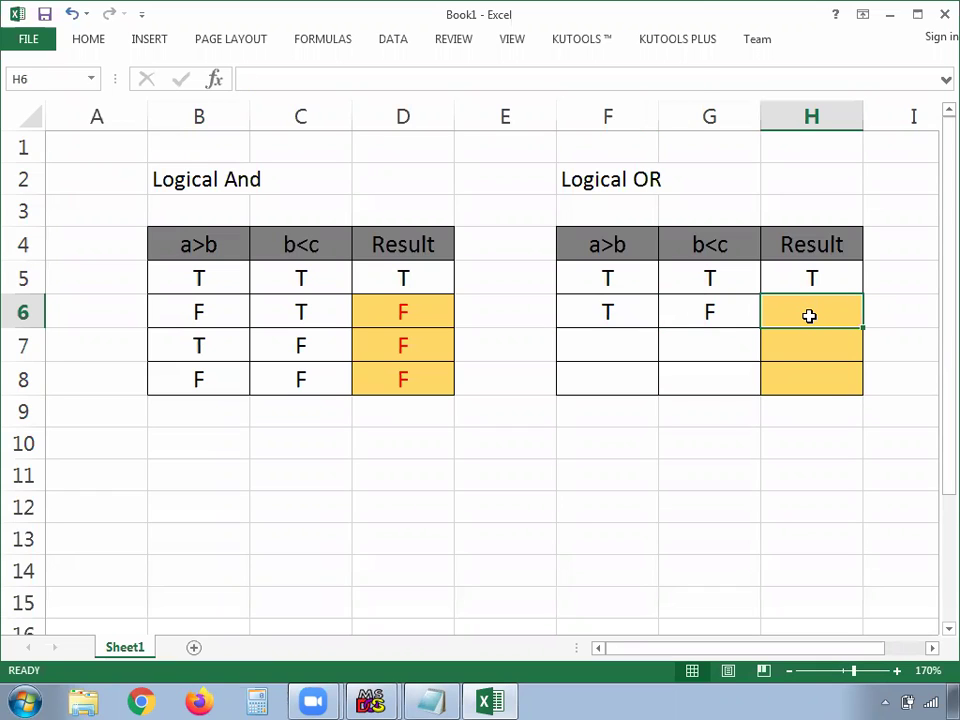
type("T")
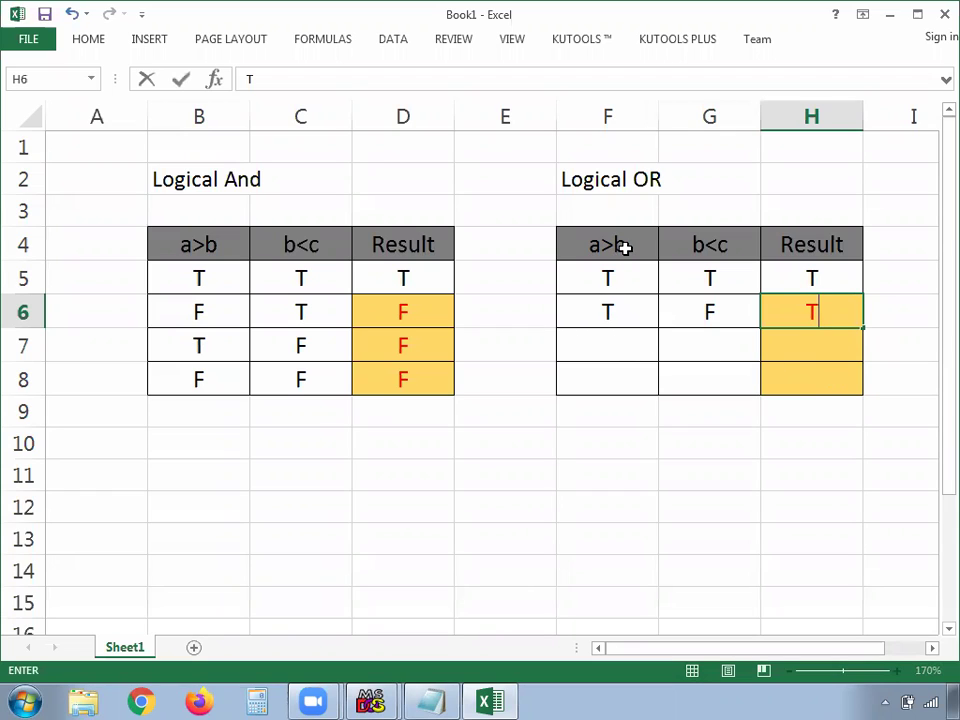
- Fill row 7 of the Logical OR table with F for a>b, T for b<c and T as the result
left_click(617, 341)
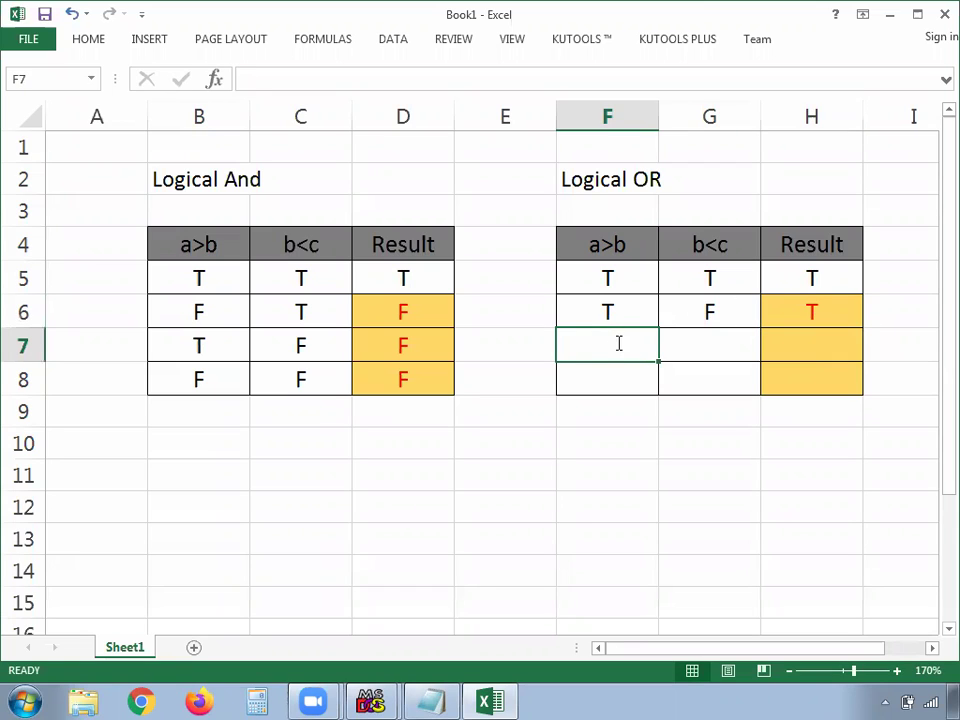
type("F")
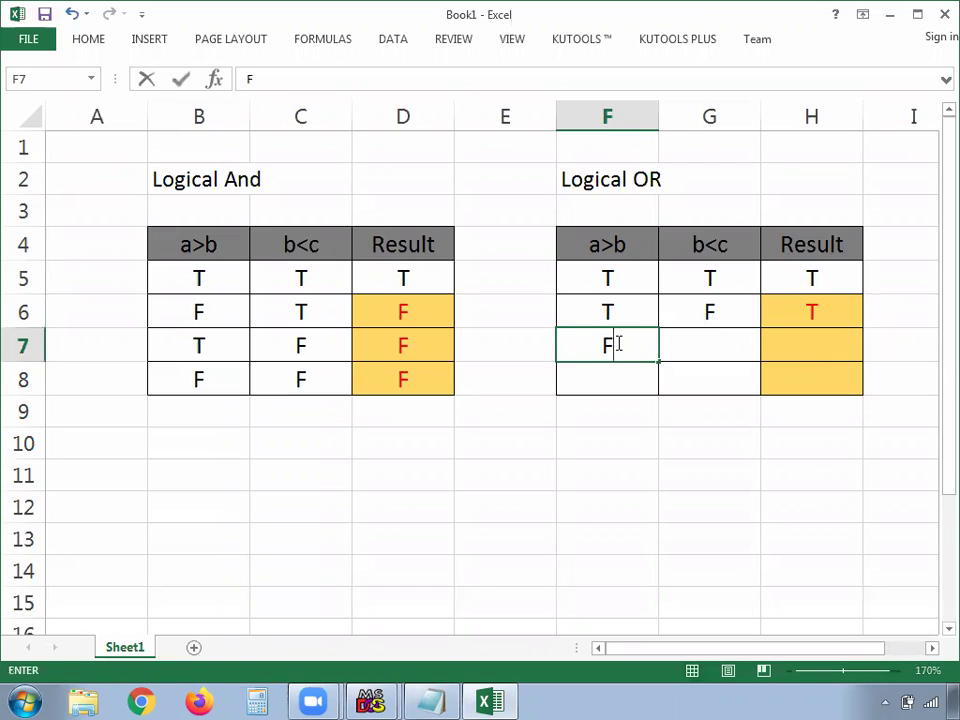
left_click(705, 339)
type("T")
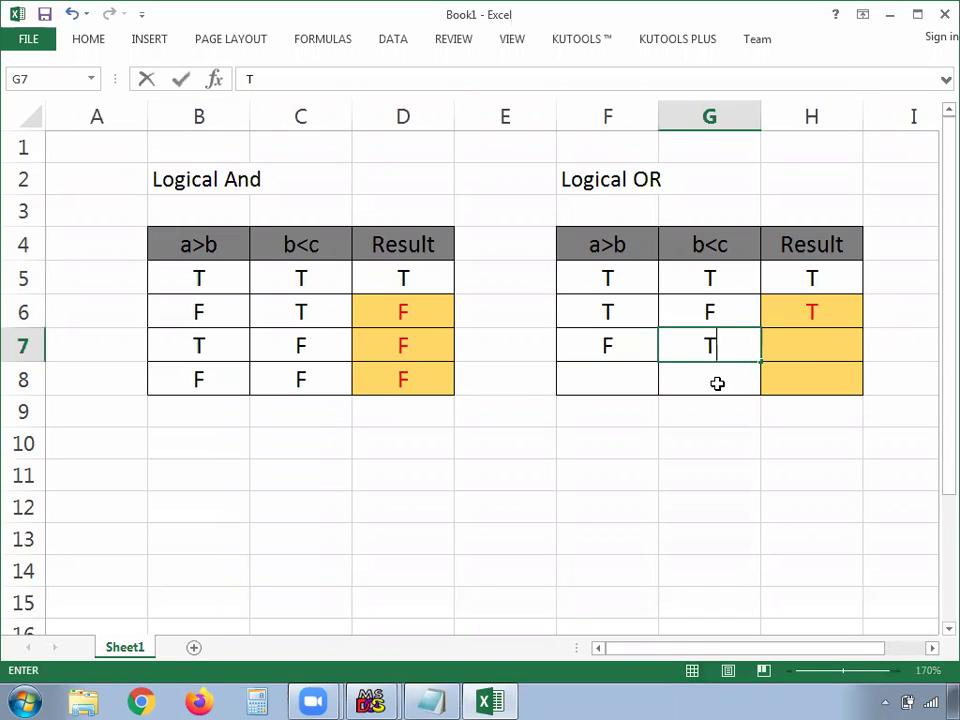
left_click(626, 345)
left_click(722, 347)
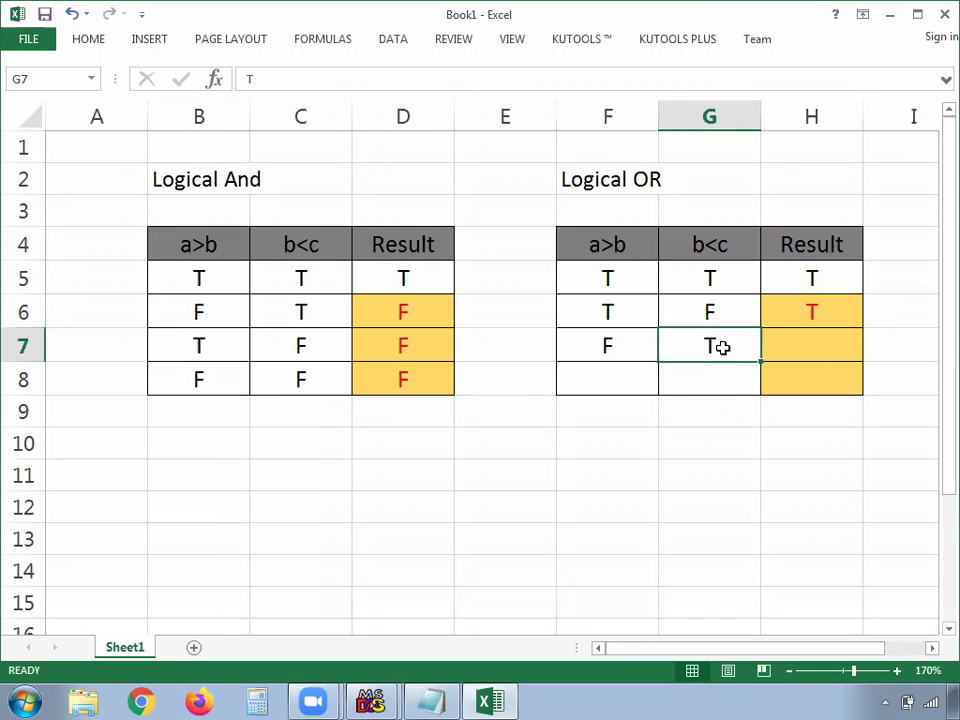
left_click(813, 346)
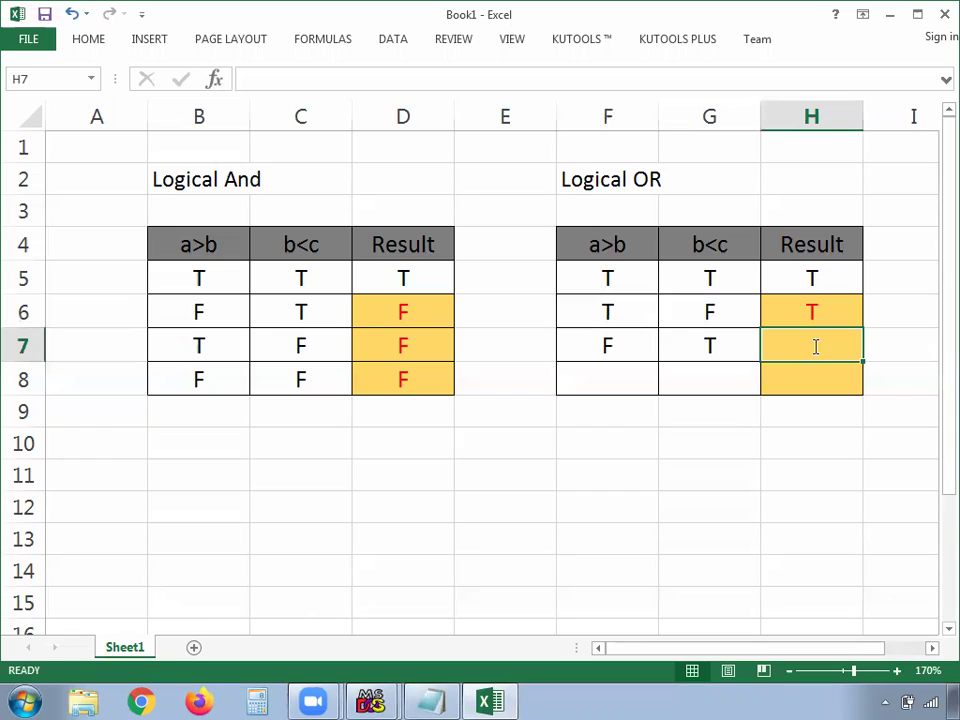
type("T")
left_click(633, 316)
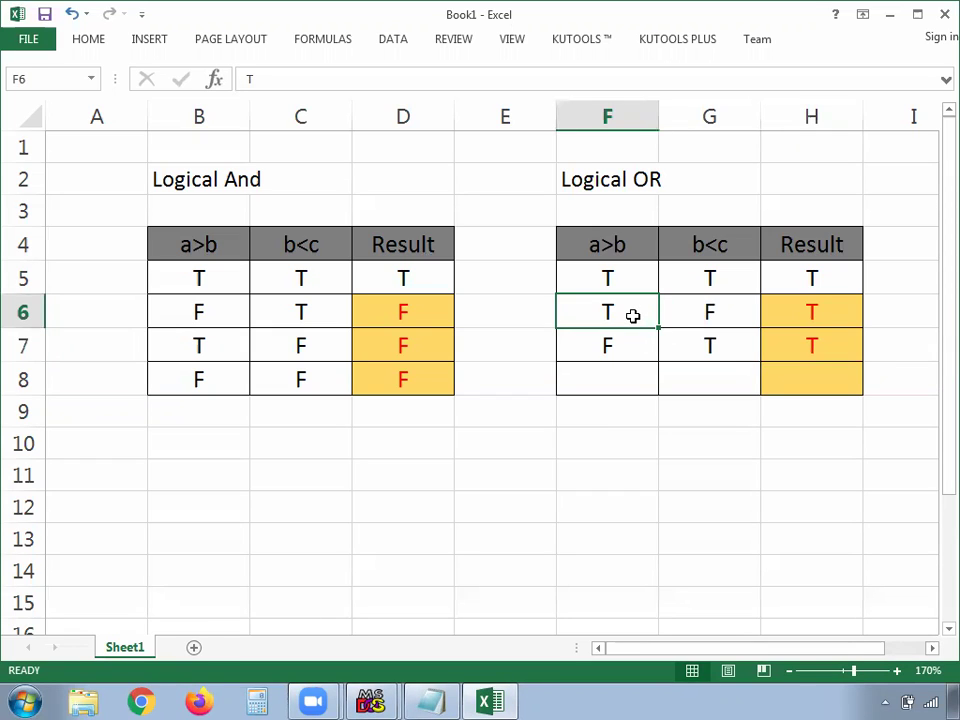
left_click(806, 338)
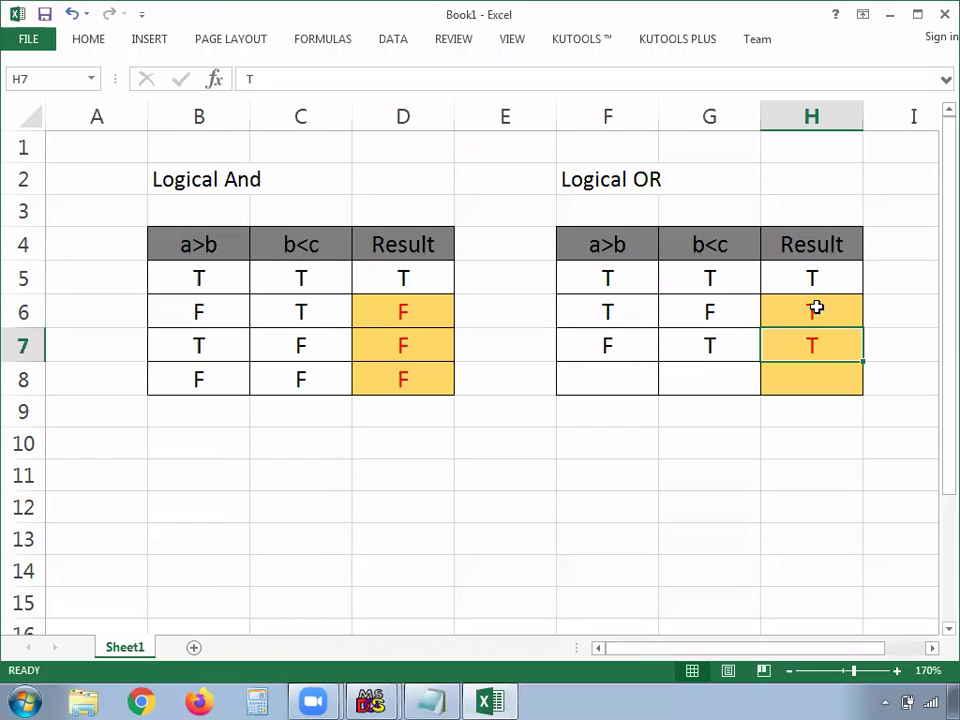
- Fill row 8 of the Logical OR table with F for a>b, F for b<c and F as the result
left_click(620, 381)
type("F")
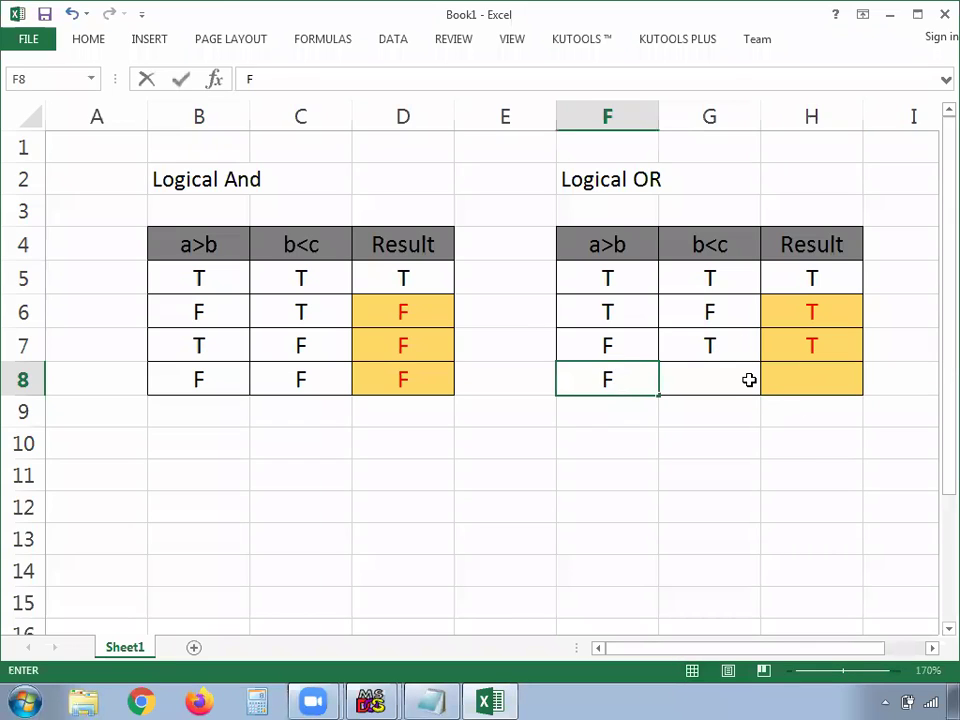
left_click(750, 379)
type("F")
left_click(799, 375)
type("F")
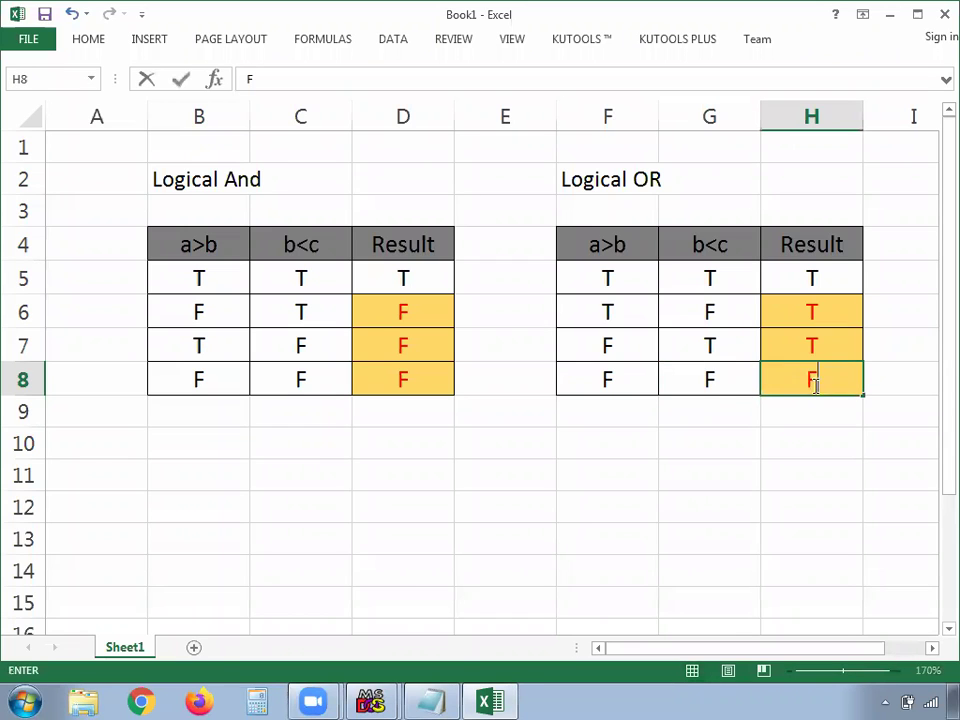
left_click(831, 457)
- Examine how the conditions in rows 5, 6 and 8 of the Logical OR table lead to their results
left_click(604, 378)
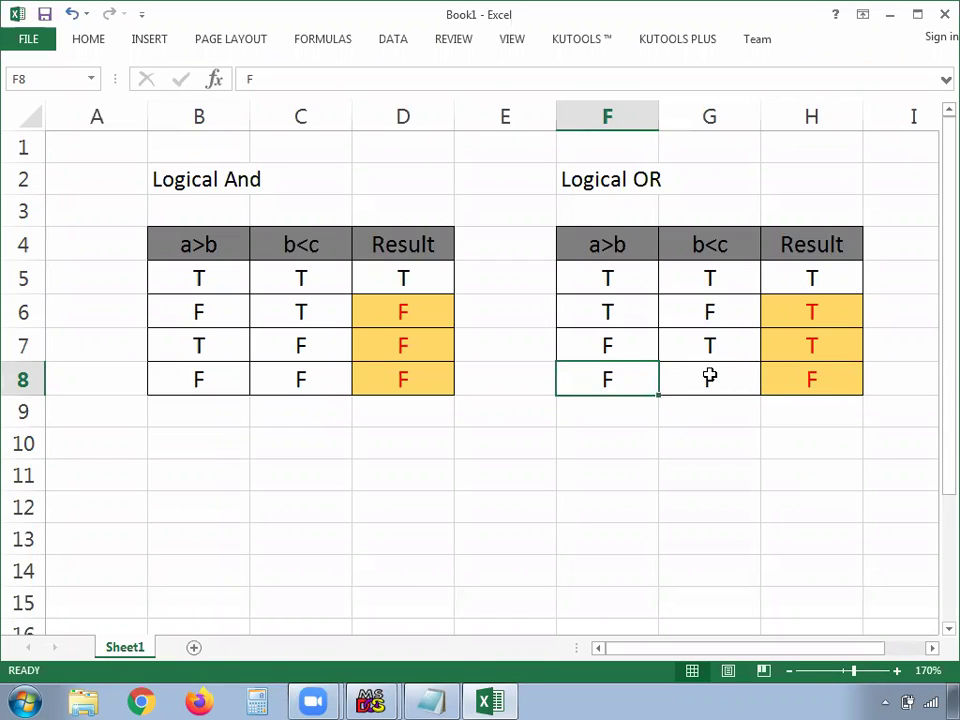
left_click(707, 376)
left_click(808, 375)
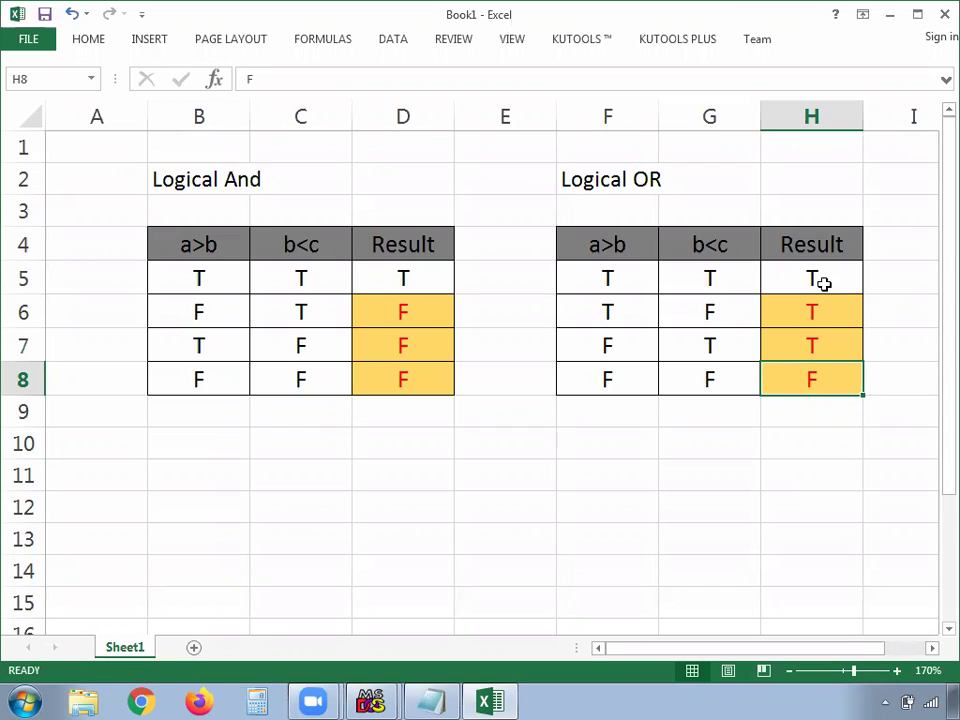
left_click_drag(640, 279, 780, 272)
left_click_drag(638, 311, 798, 319)
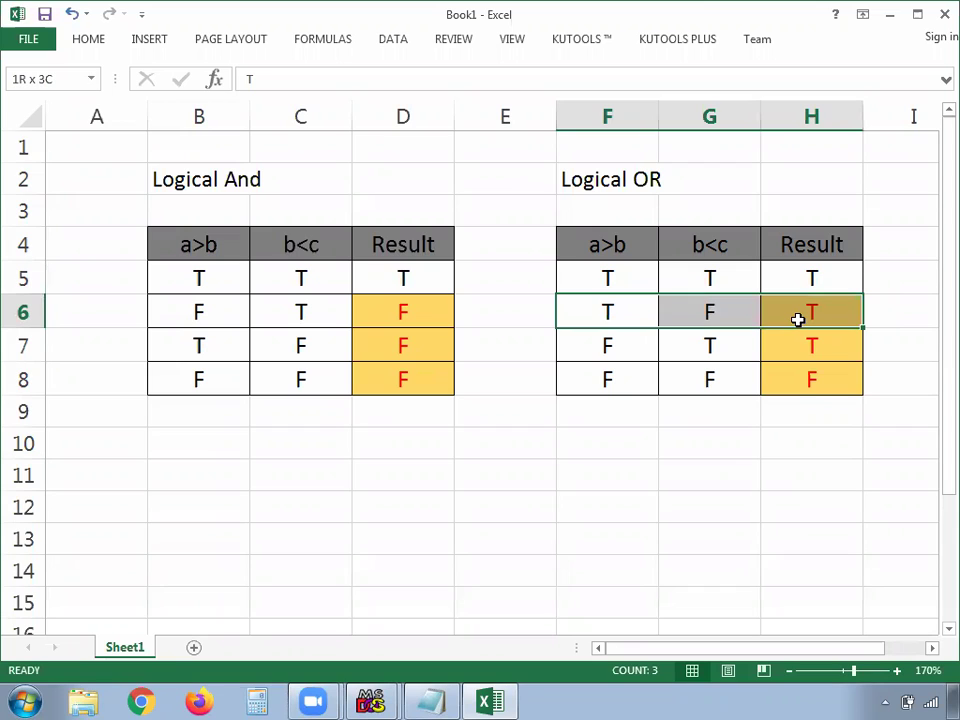
left_click_drag(798, 319, 823, 317)
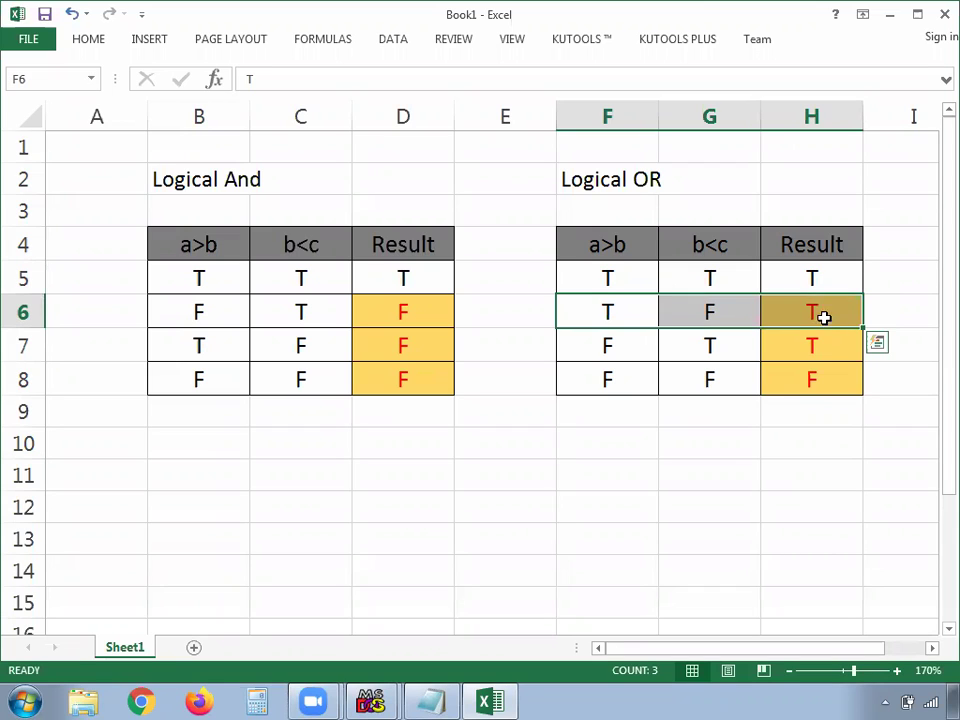
left_click(596, 384)
left_click_drag(681, 385, 790, 385)
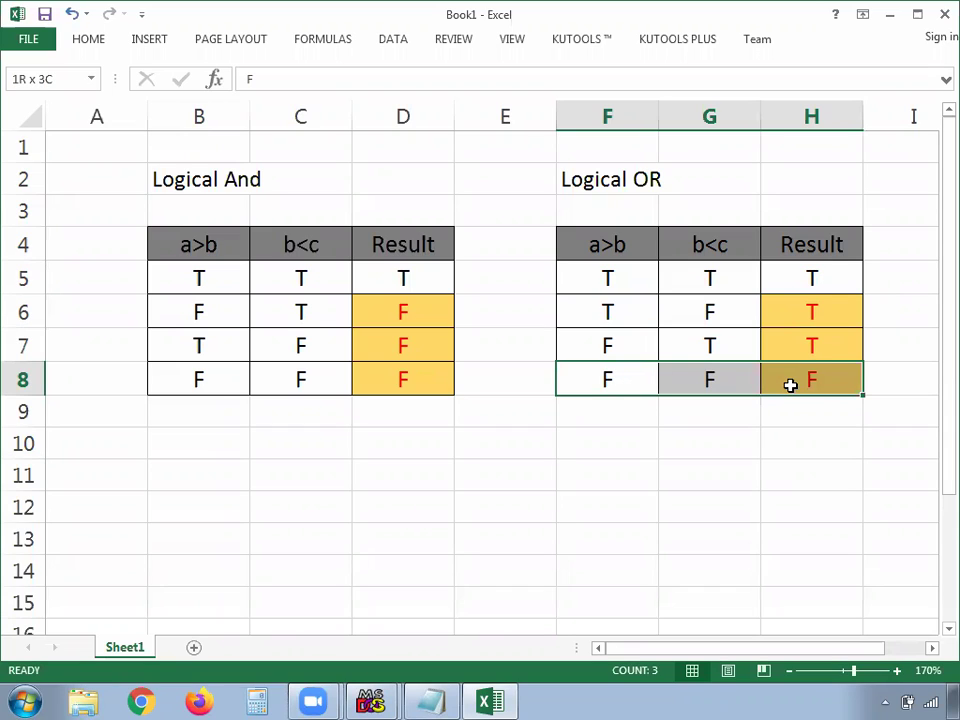
left_click_drag(790, 385, 790, 385)
left_click(640, 181)
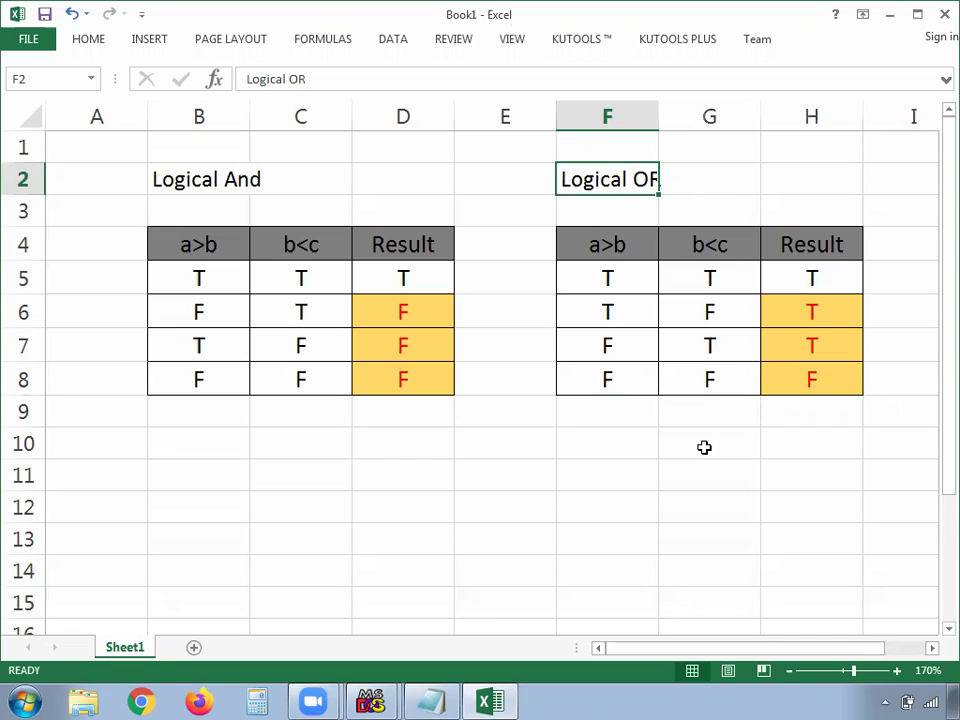
- Enter the title LOGICAL NOT in cell D10 below the two truth tables
left_click(427, 445)
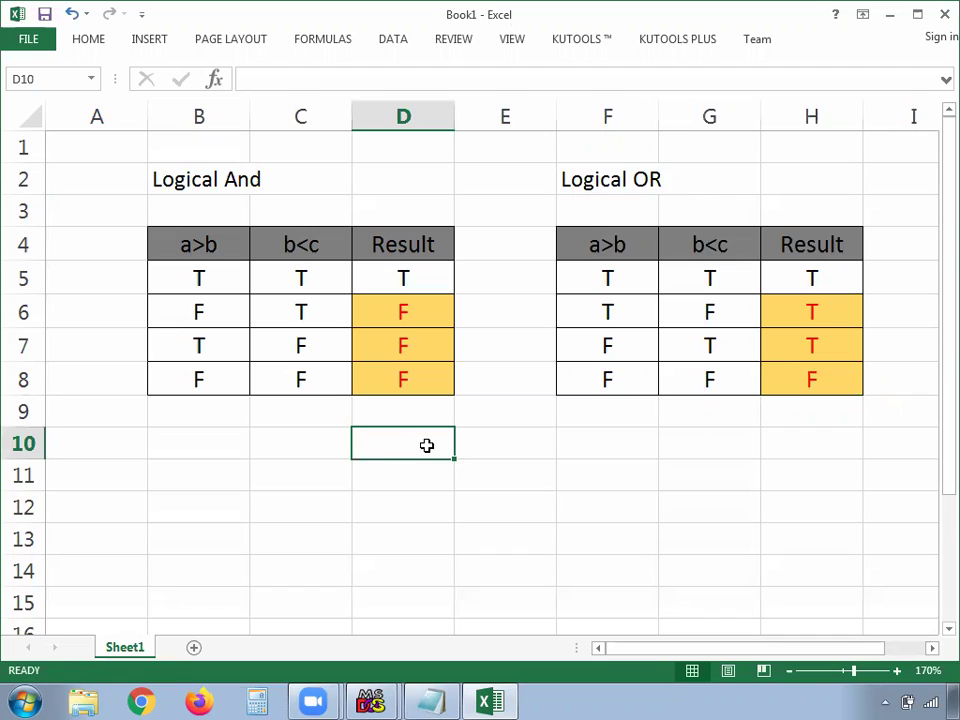
type("LOGICAL")
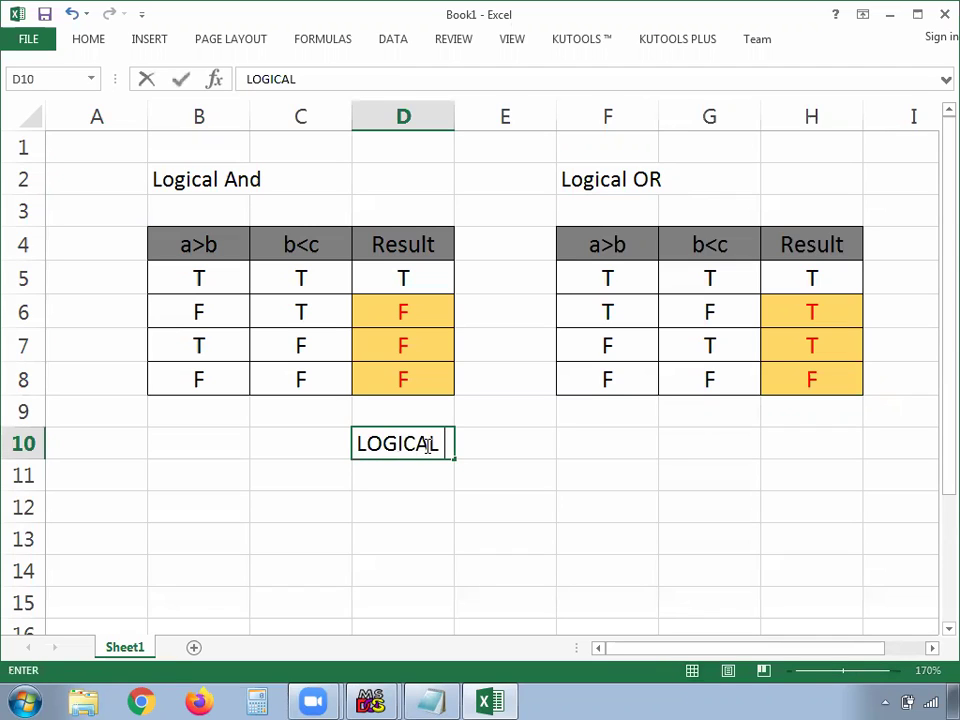
type(" NOT")
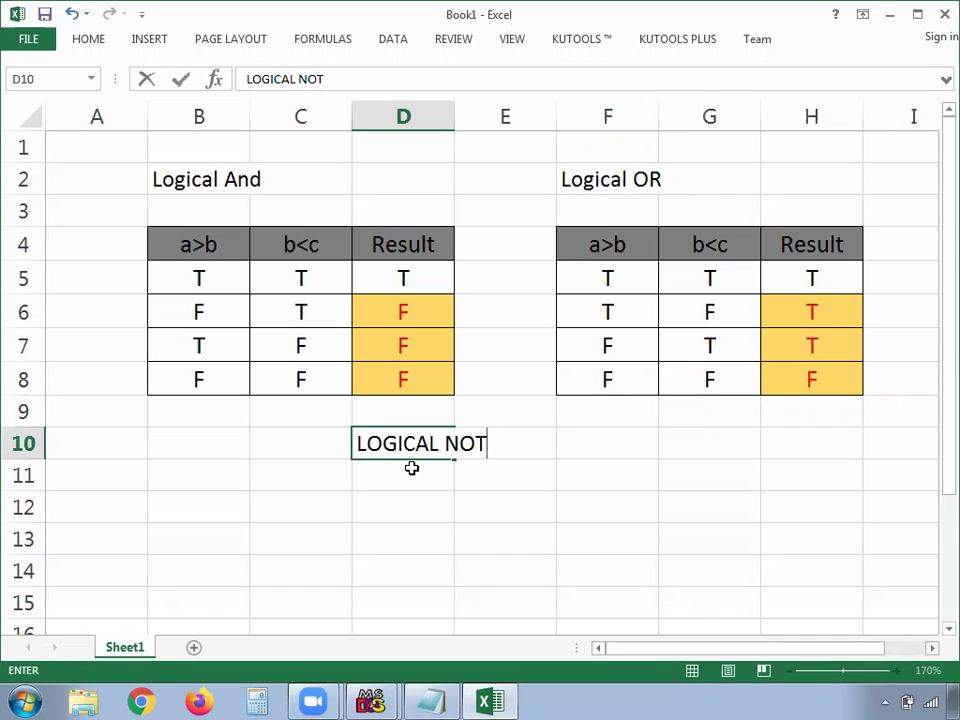
key("Return")
left_click(548, 496)
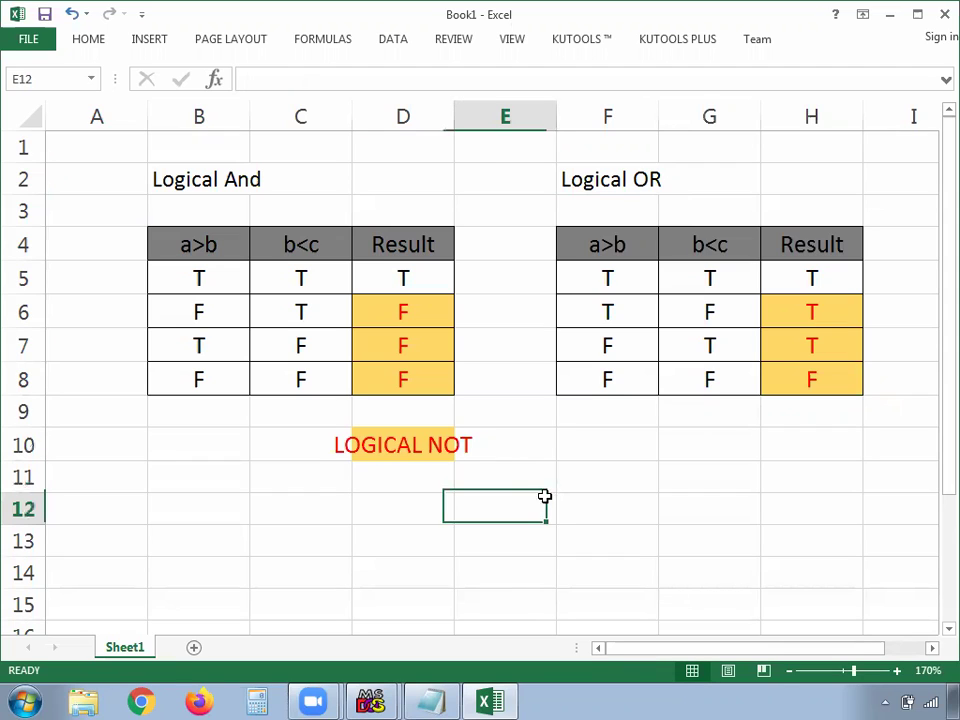
left_click(408, 476)
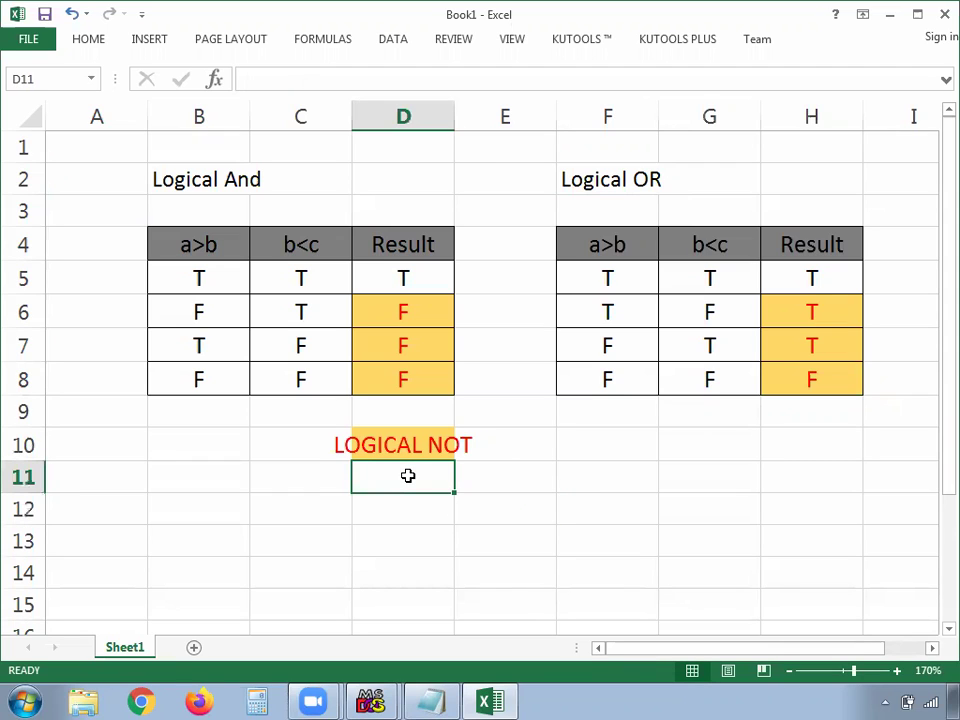
type("T")
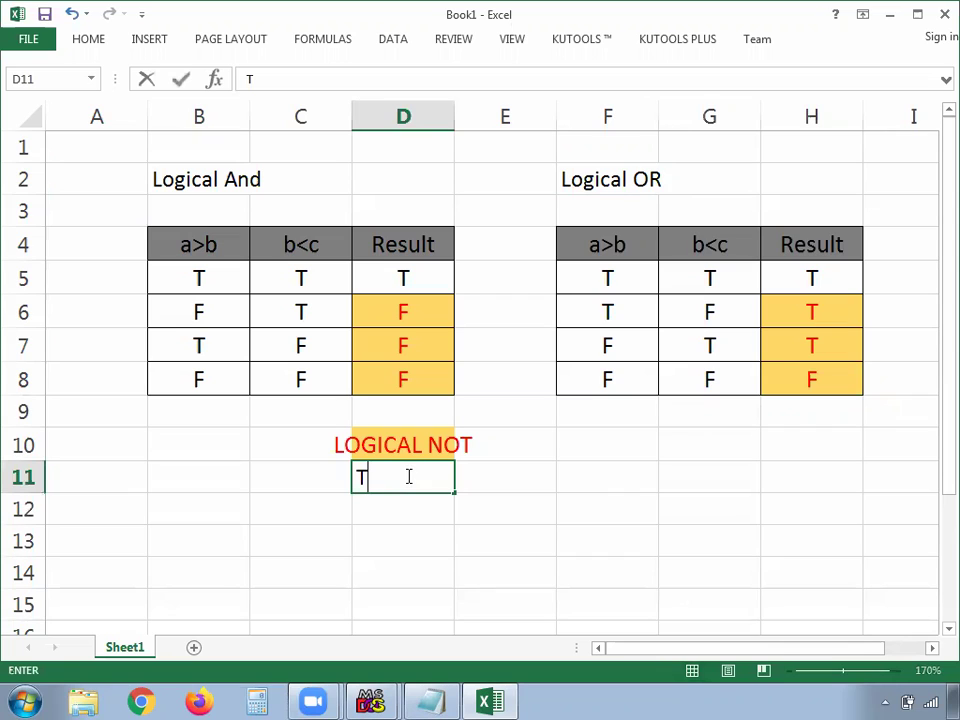
key("BackSpace")
key("Return")
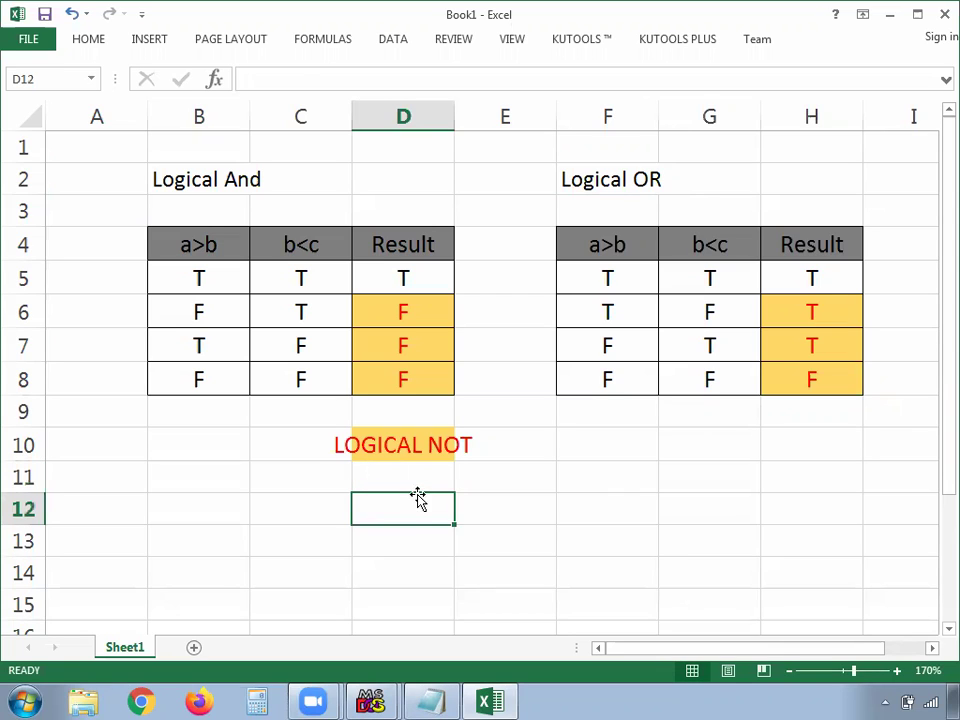
- Enter the headings OP1 in cell D11 and RESULT in cell E11 under the LOGICAL NOT title
left_click(423, 481)
type("OP1")
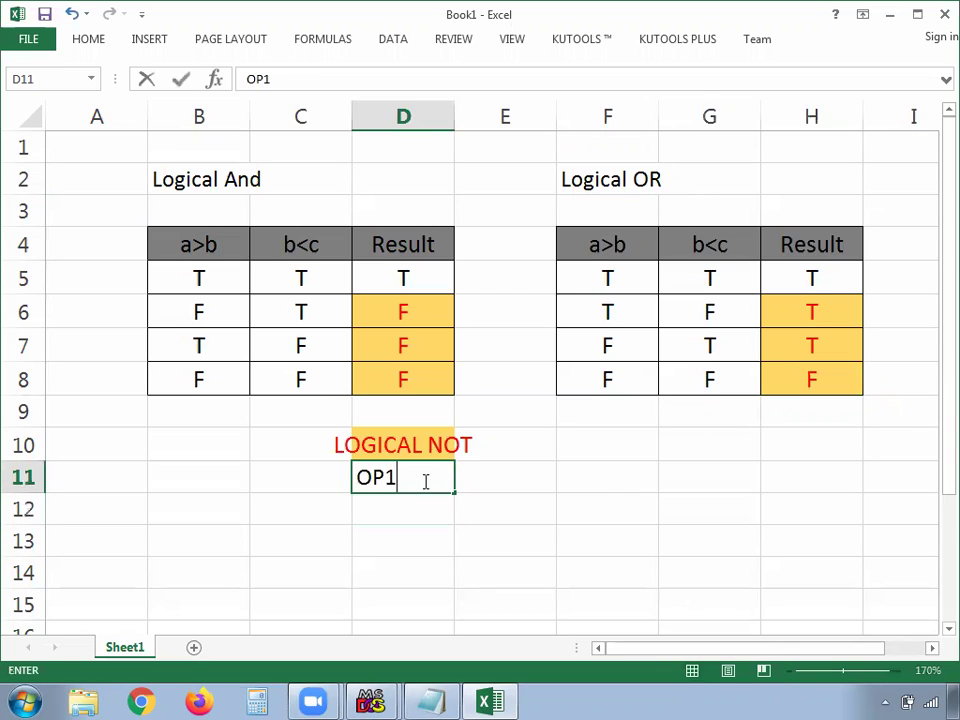
left_click(521, 482)
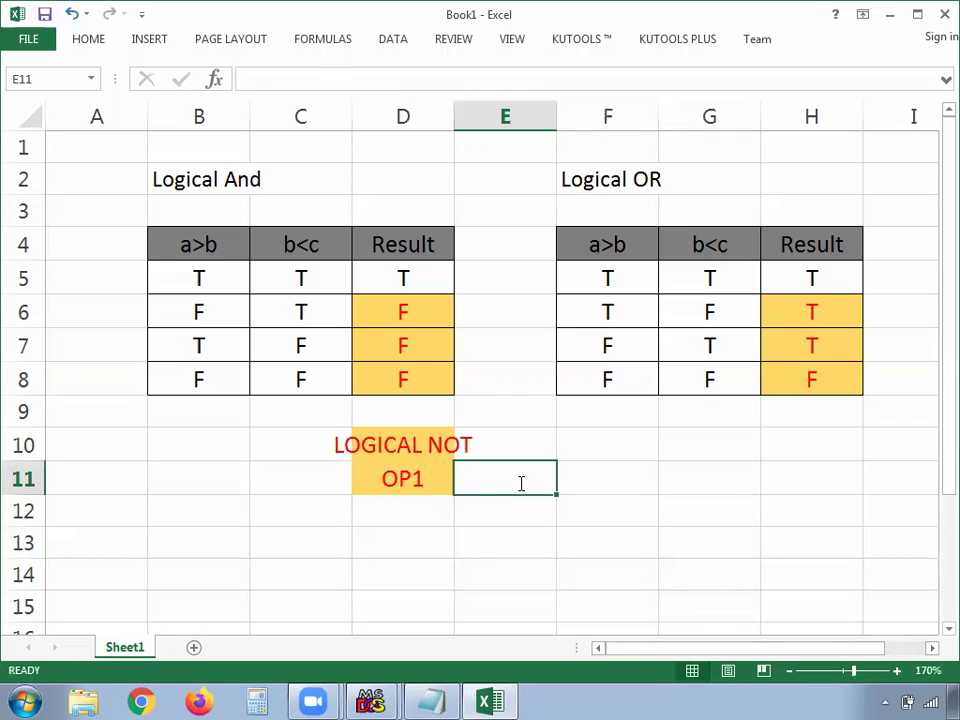
type("RR")
key("BackSpace")
type("ESULT")
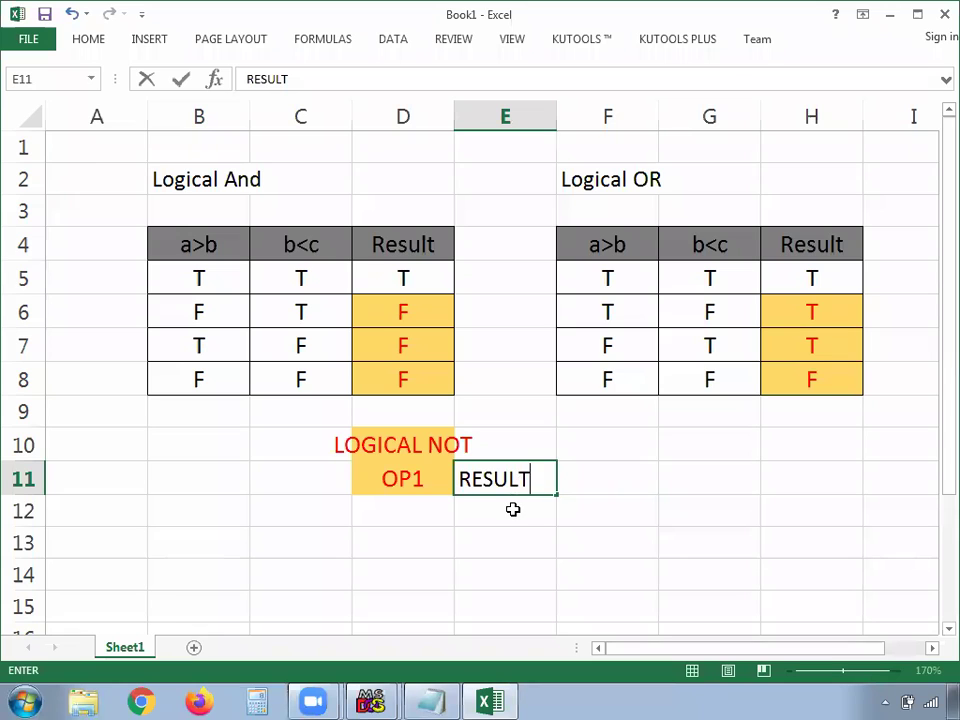
left_click(512, 510)
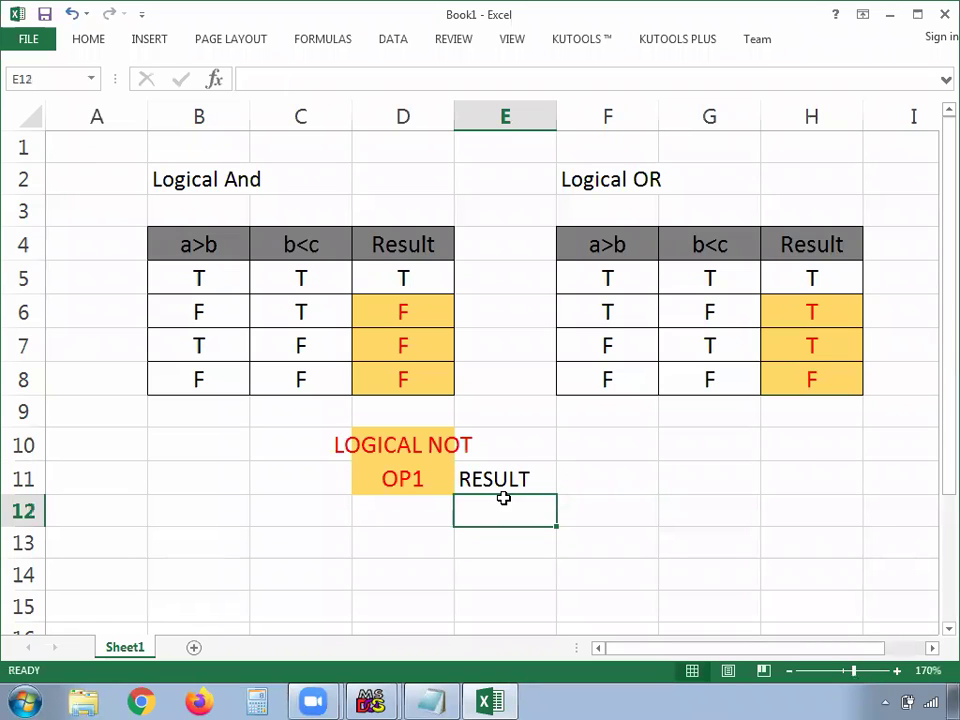
- Fill row 12 of the Logical NOT table with T for OP1 and F as the result
left_click(408, 511)
scroll(515, 499, "down", 2)
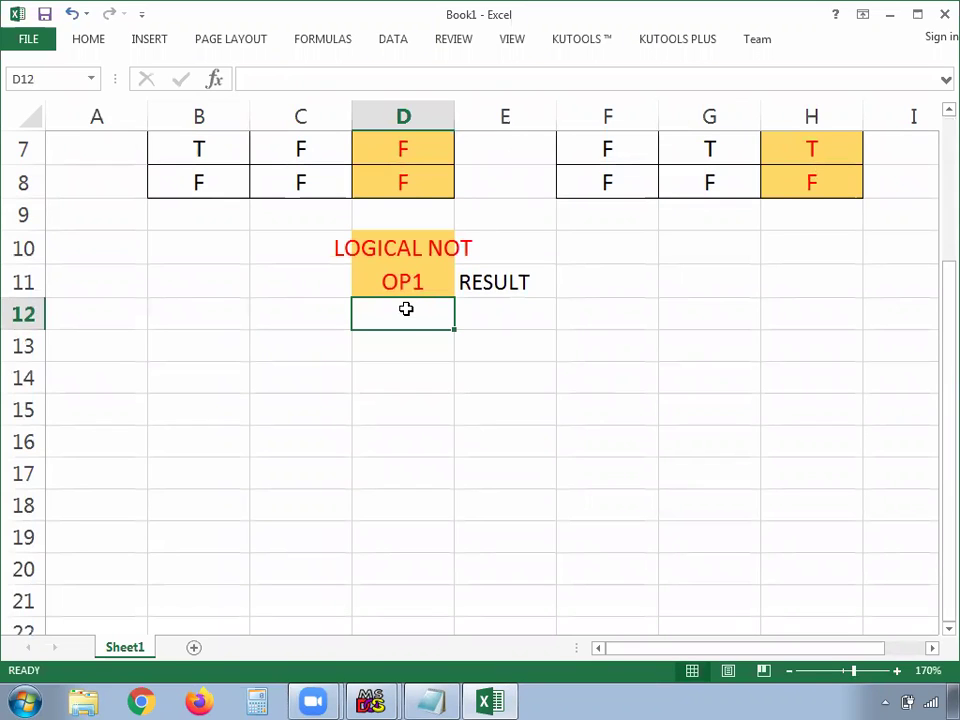
type("T")
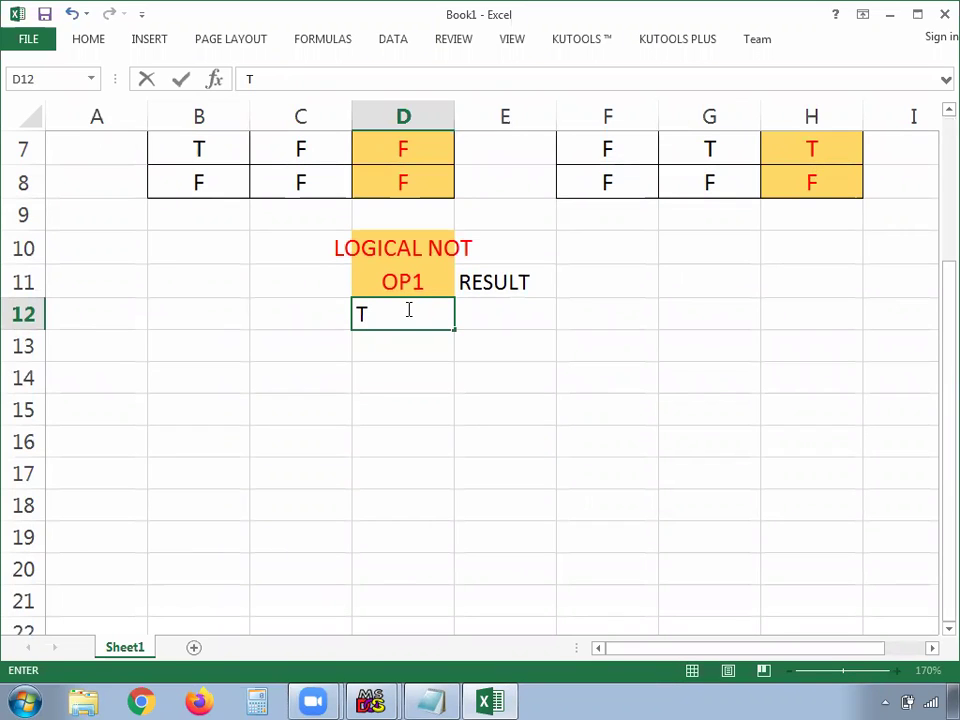
left_click(409, 378)
left_click(430, 319)
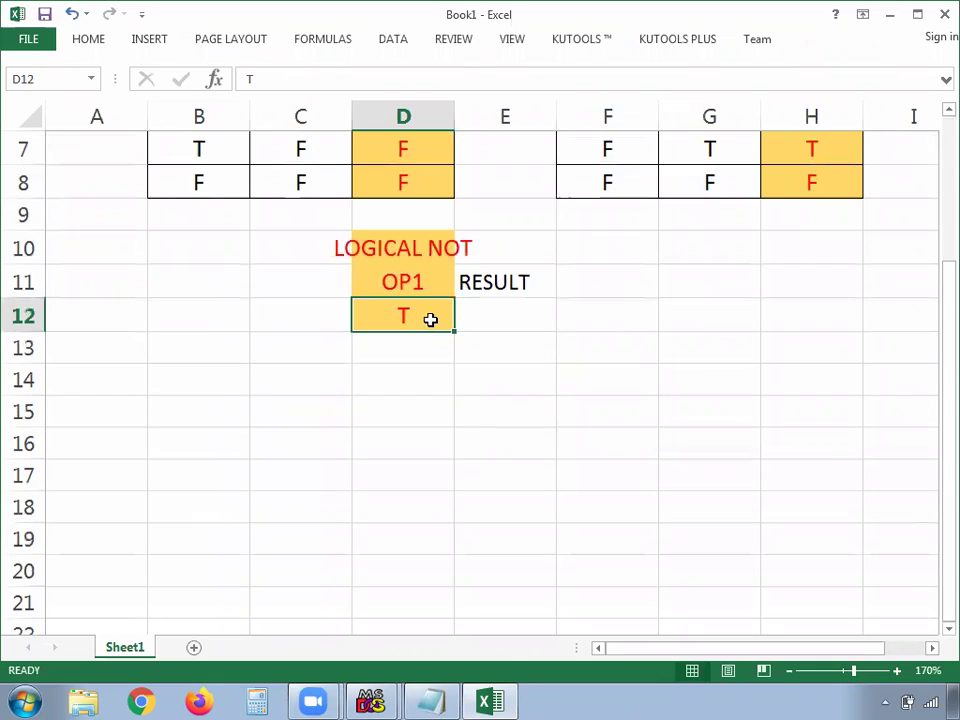
left_click(498, 315)
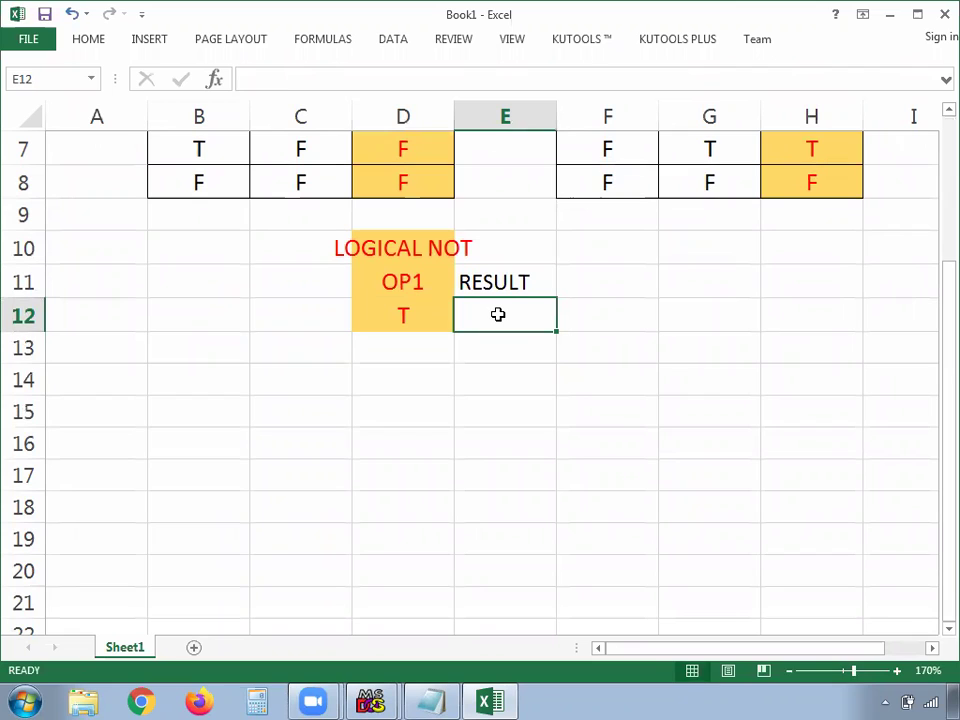
type("F")
key("Return")
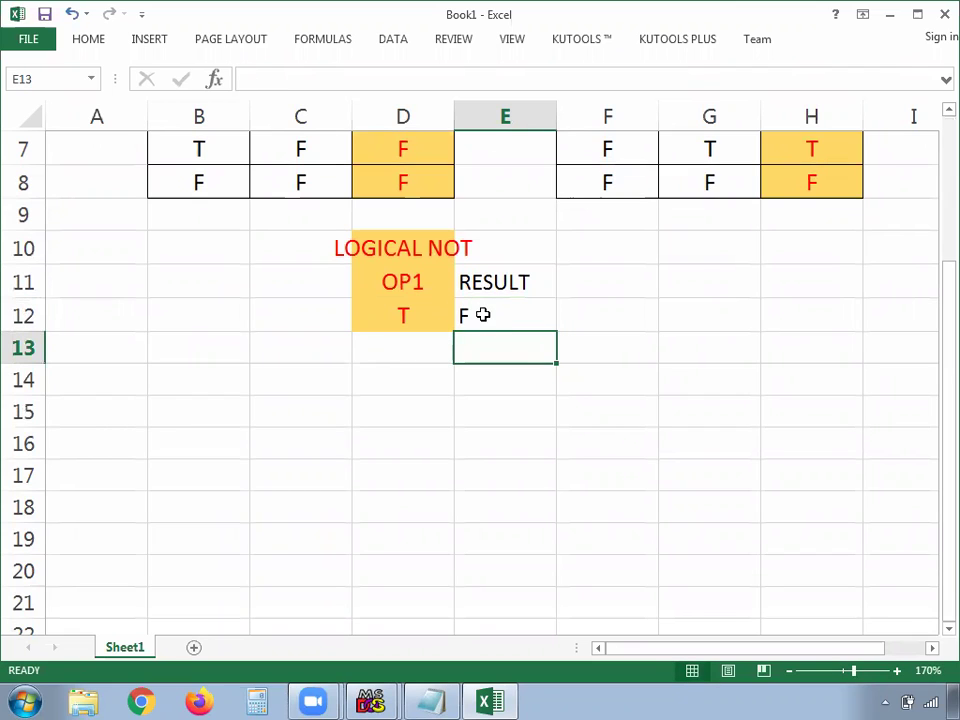
- Fill row 13 of the Logical NOT table with F for OP1 and T as the result
left_click(438, 344)
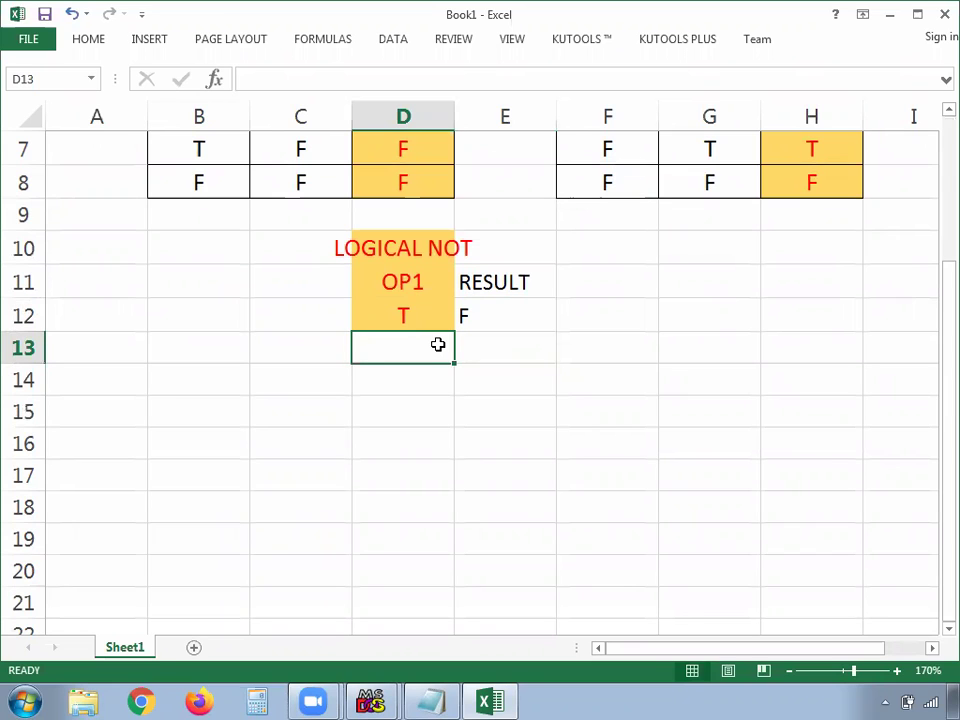
type("F")
left_click(463, 345)
type("T")
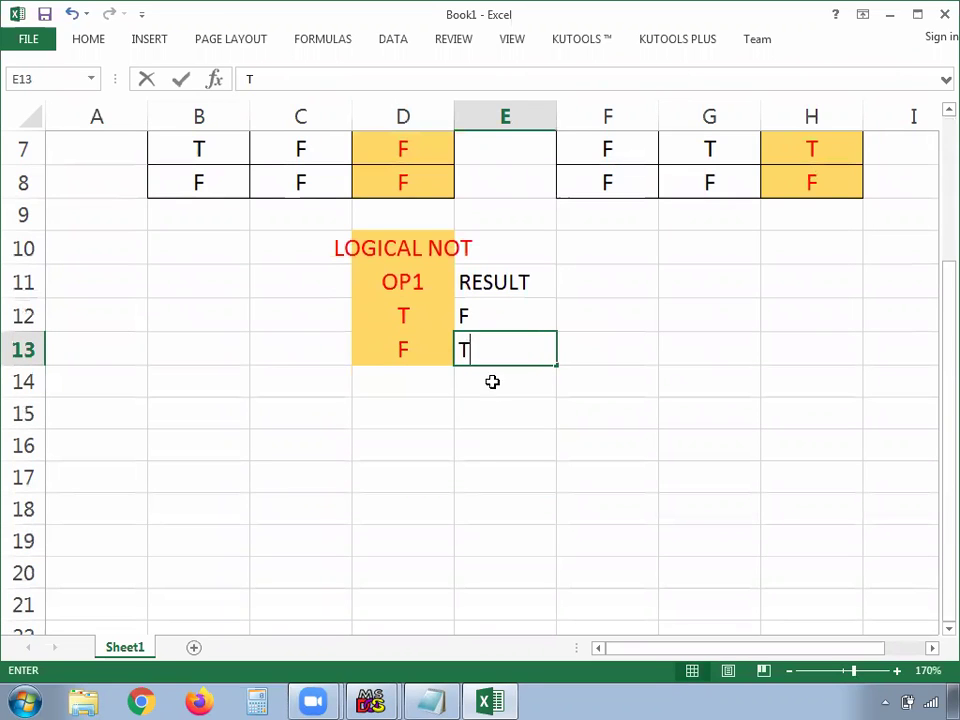
left_click(492, 382)
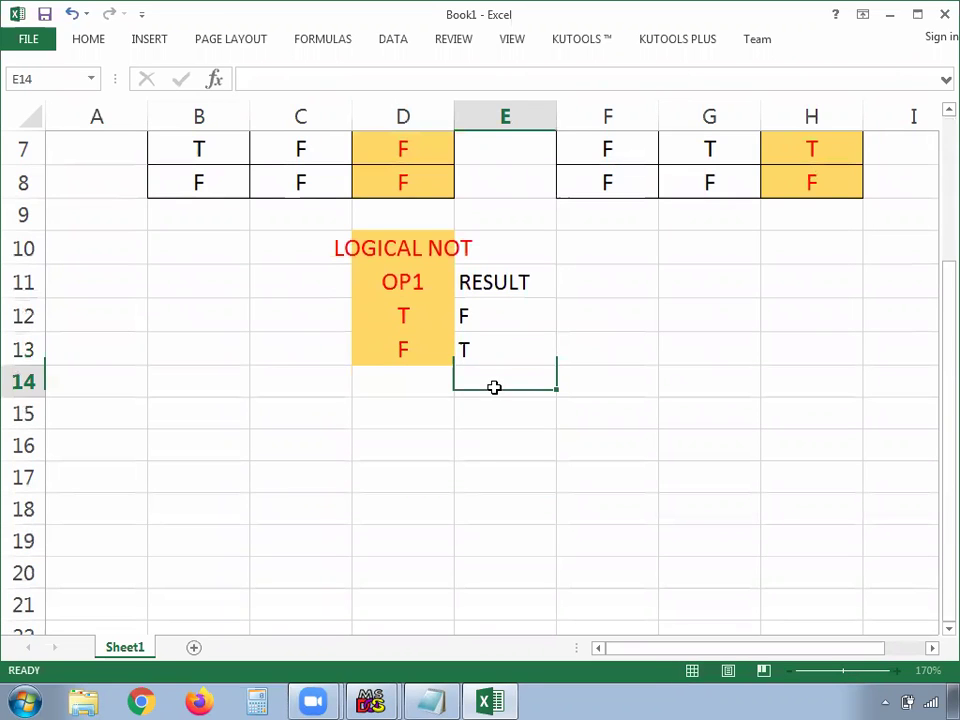
left_click(405, 309)
left_click(491, 317)
left_click(407, 347)
left_click(463, 348)
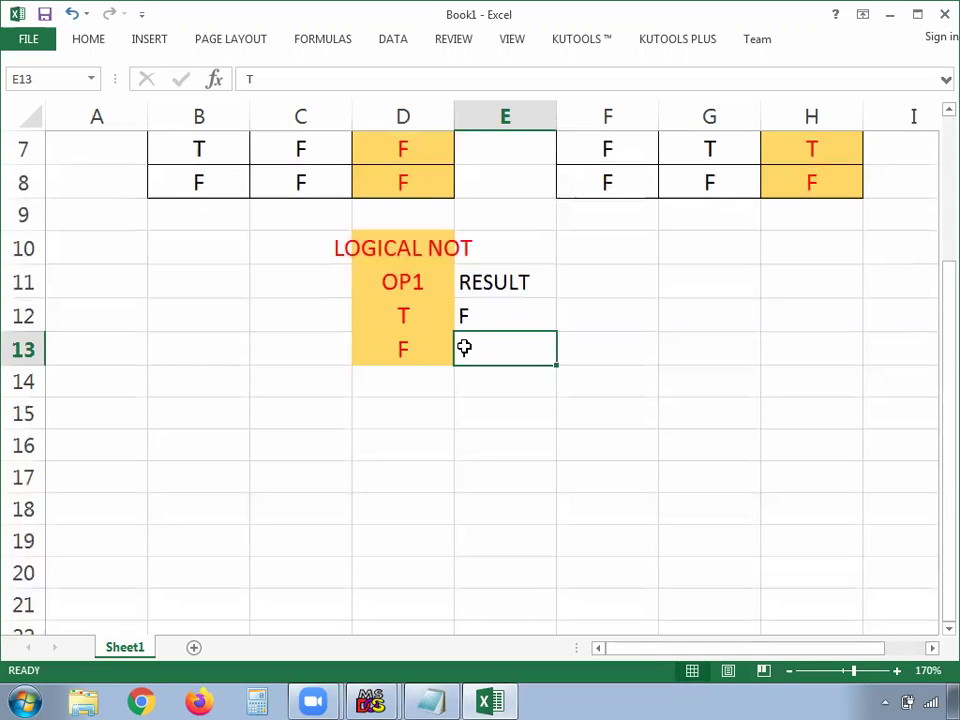
- Apply borders to all cells of the Logical NOT table in D11:E13 and centre their contents
scroll(446, 386, "up", 1)
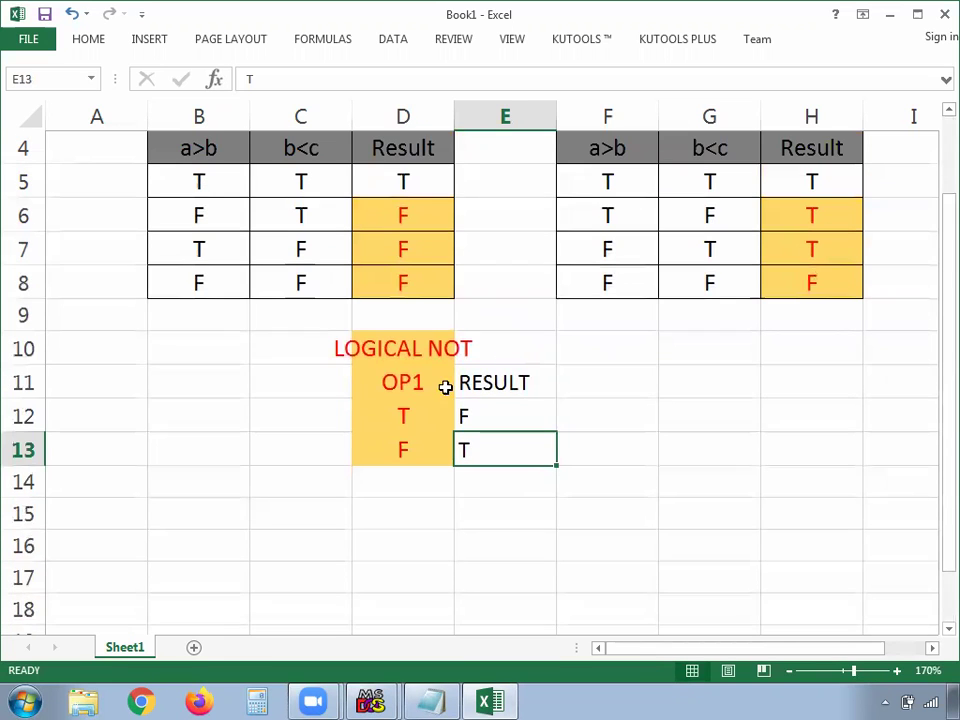
left_click_drag(387, 377, 471, 449)
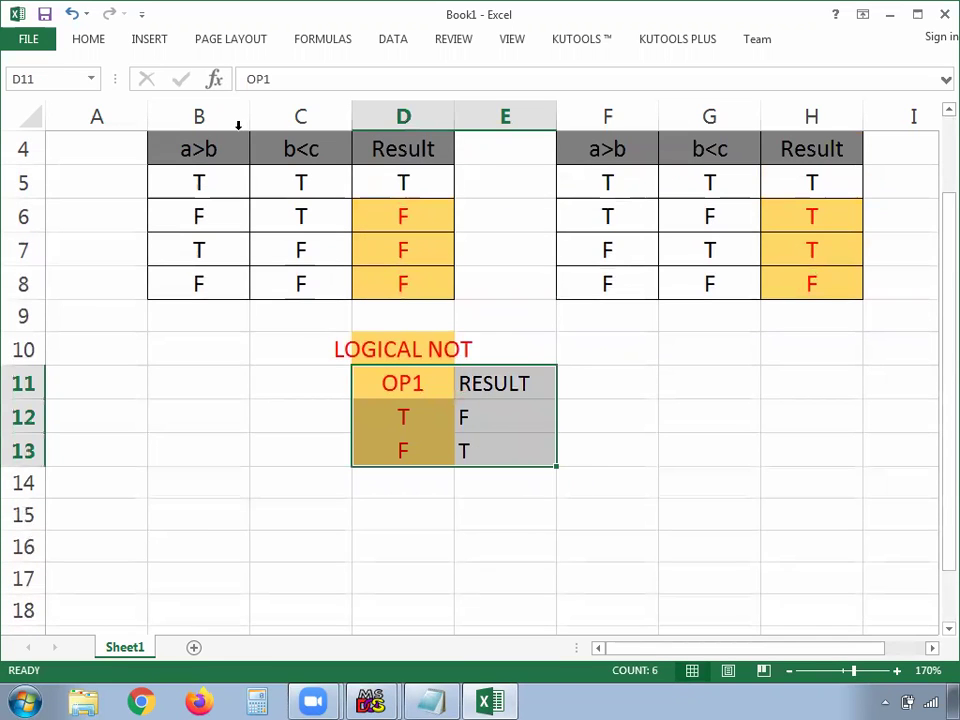
left_click(88, 40)
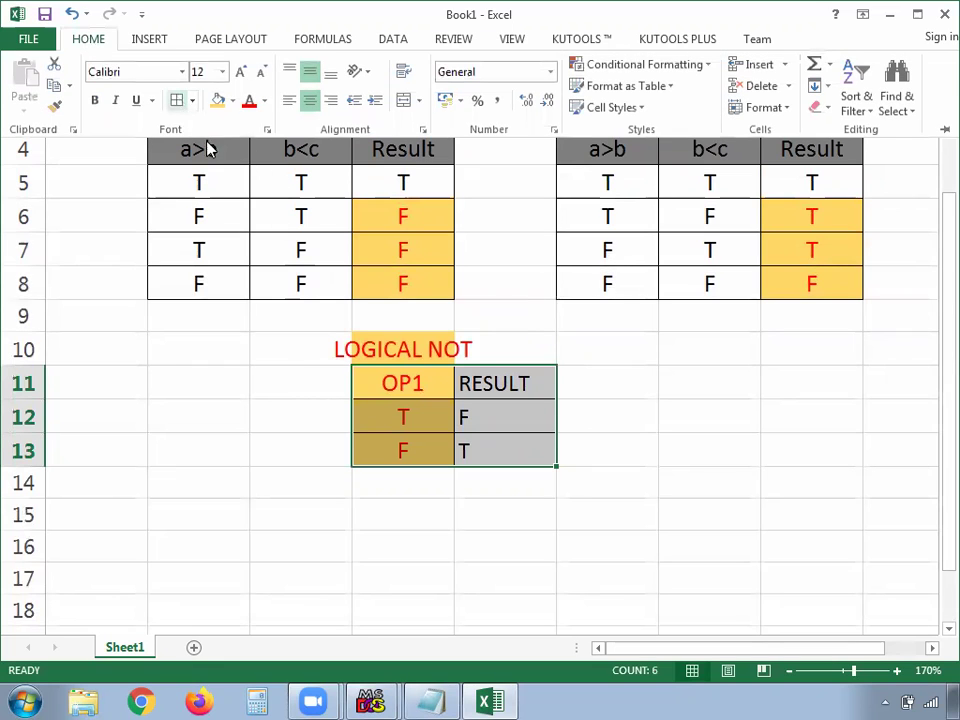
left_click(309, 100)
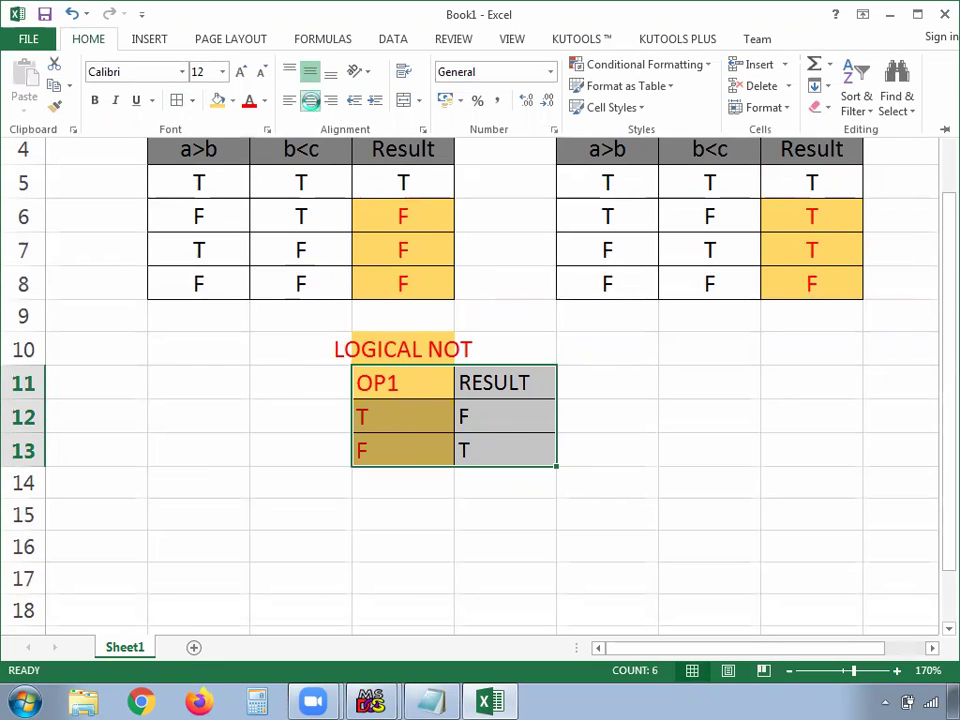
left_click(309, 100)
- Turn off centre alignment for the LOGICAL NOT title and heading cells in D10:E11
left_click(405, 349)
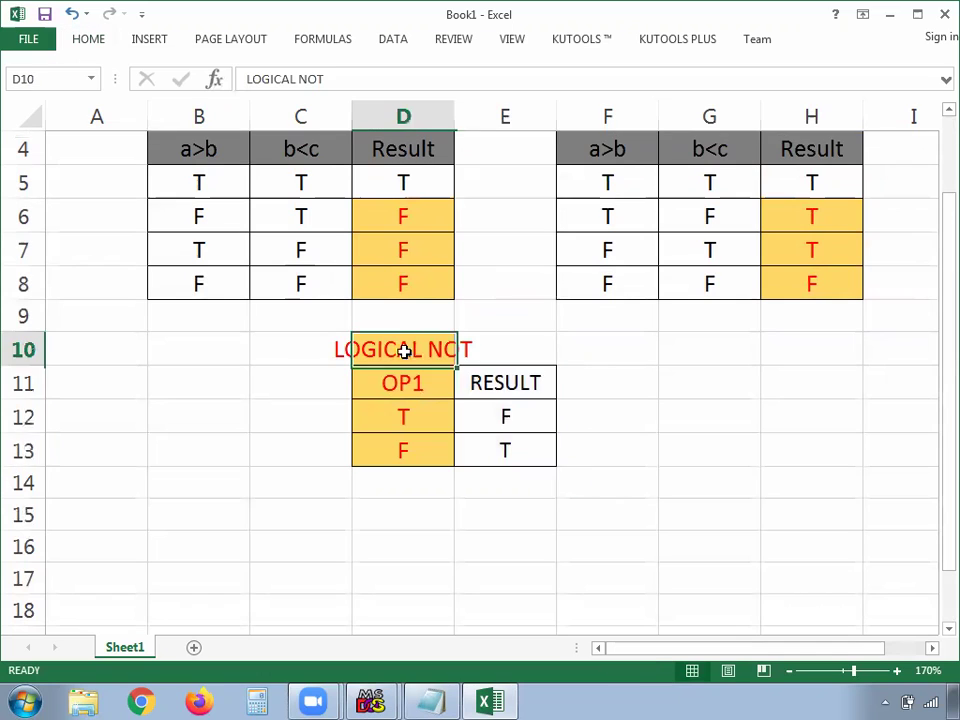
left_click_drag(443, 361, 500, 385)
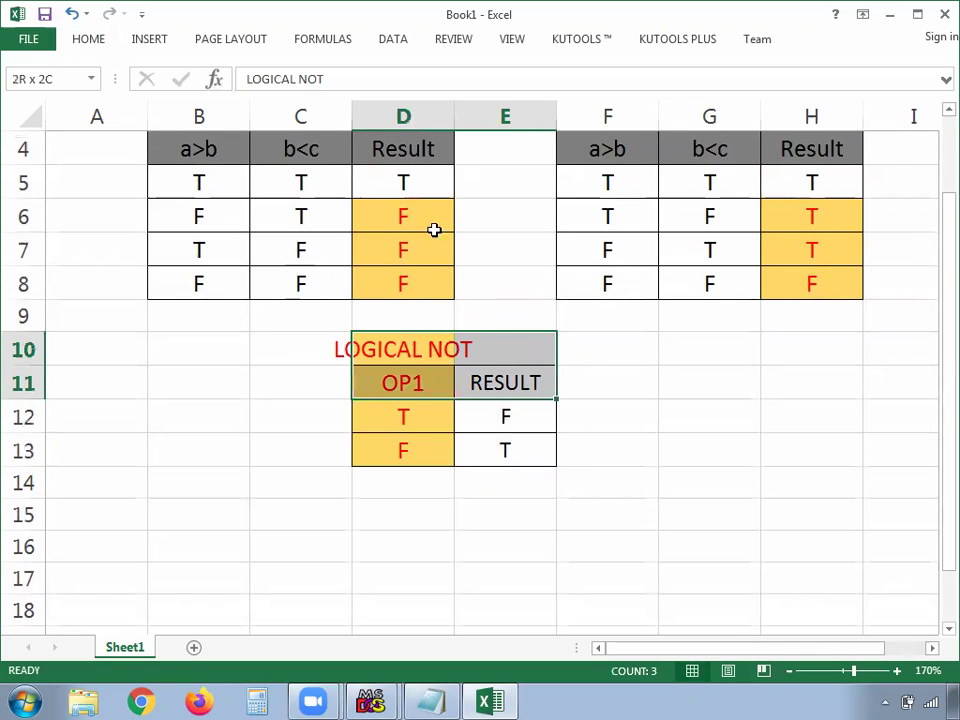
left_click(92, 40)
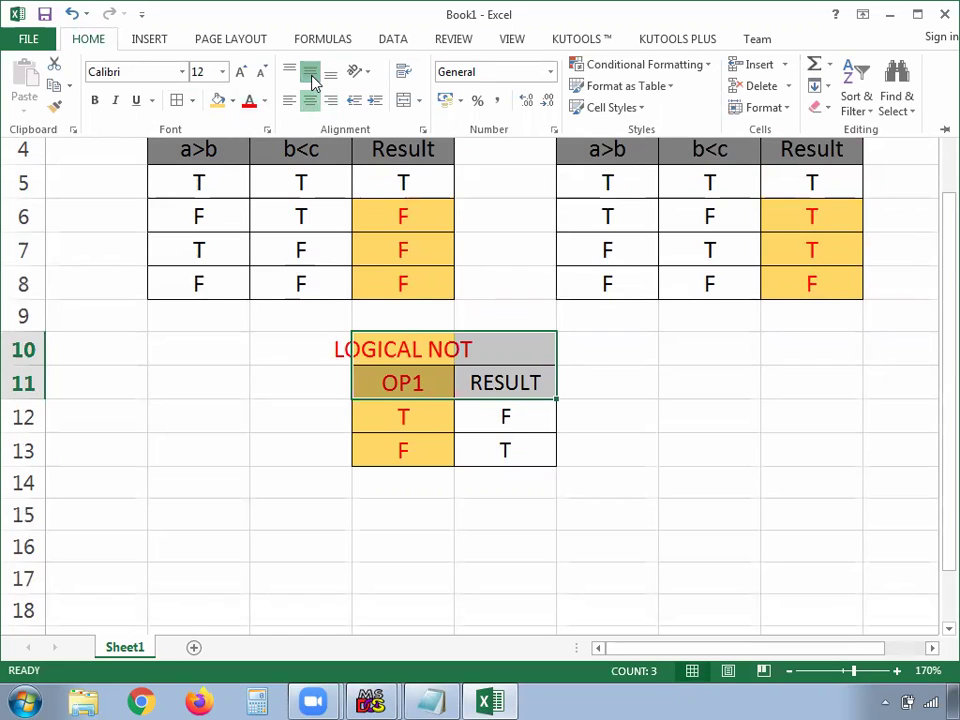
left_click(311, 104)
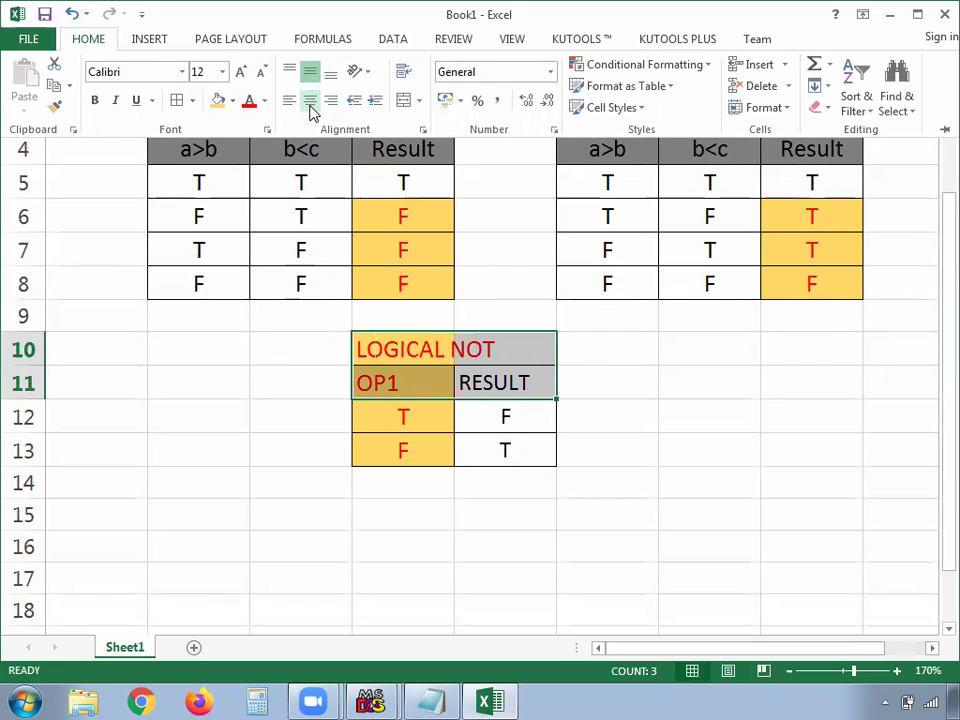
left_click(636, 428)
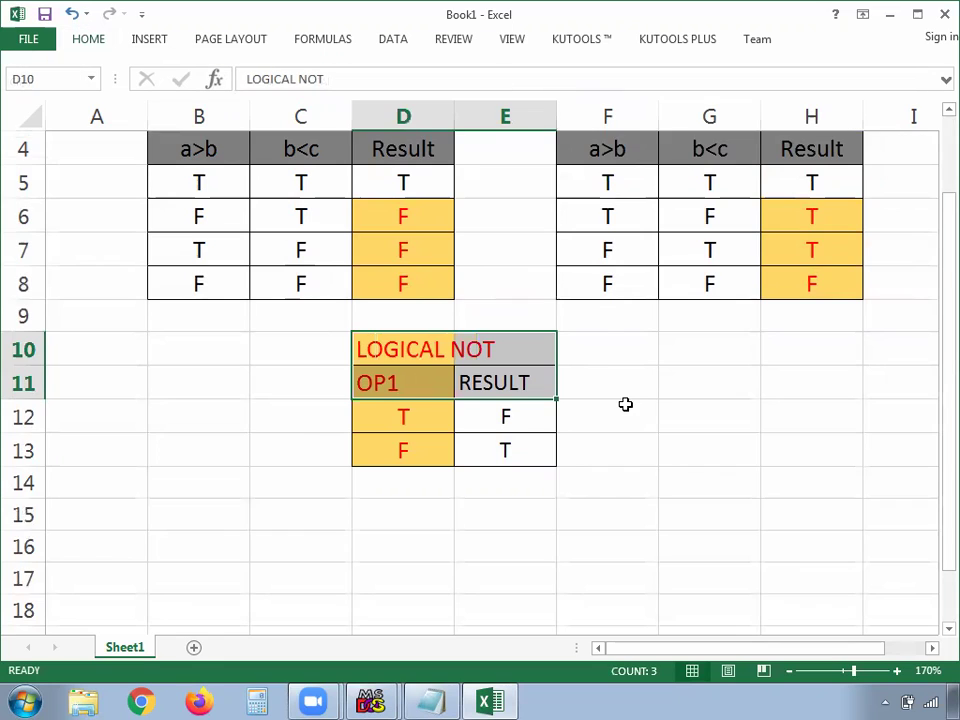
- Switch to the C++ By Yogisoft editor and show it full screen
scroll(700, 404, "up", 1)
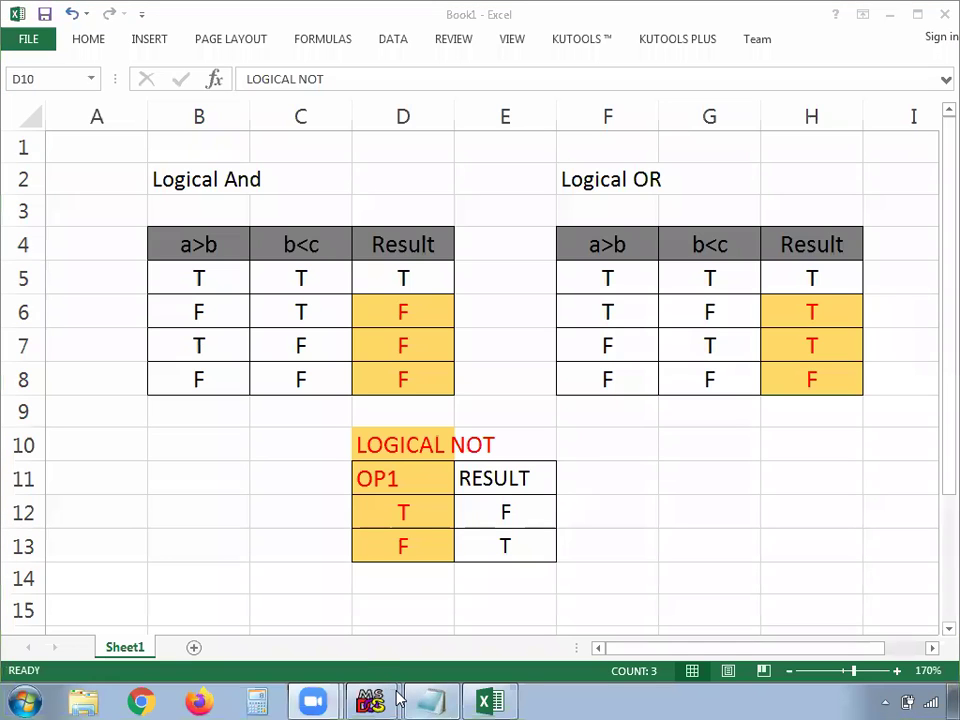
left_click(375, 700)
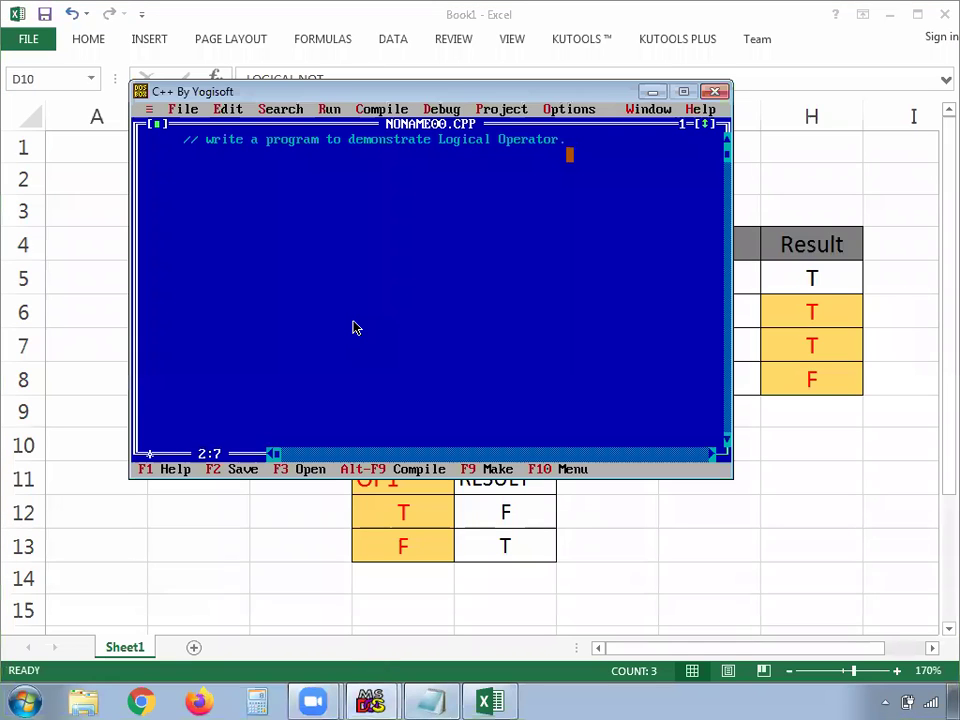
key("alt+Return")
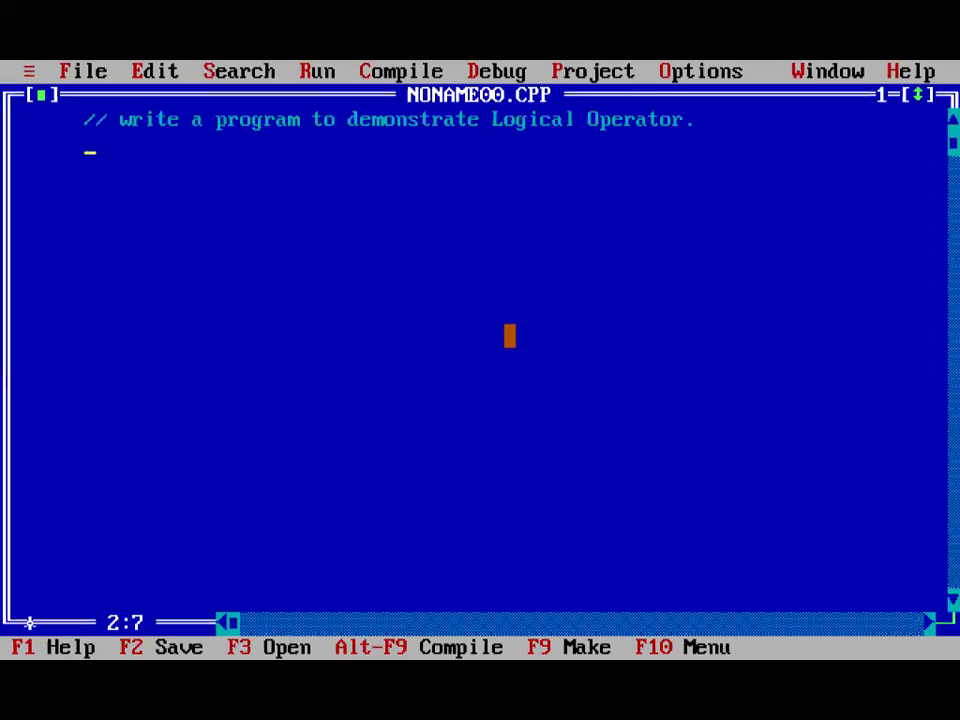
- Add the line #include<stdio.h> below the comment about demonstrating the Logical Operator
type("#")
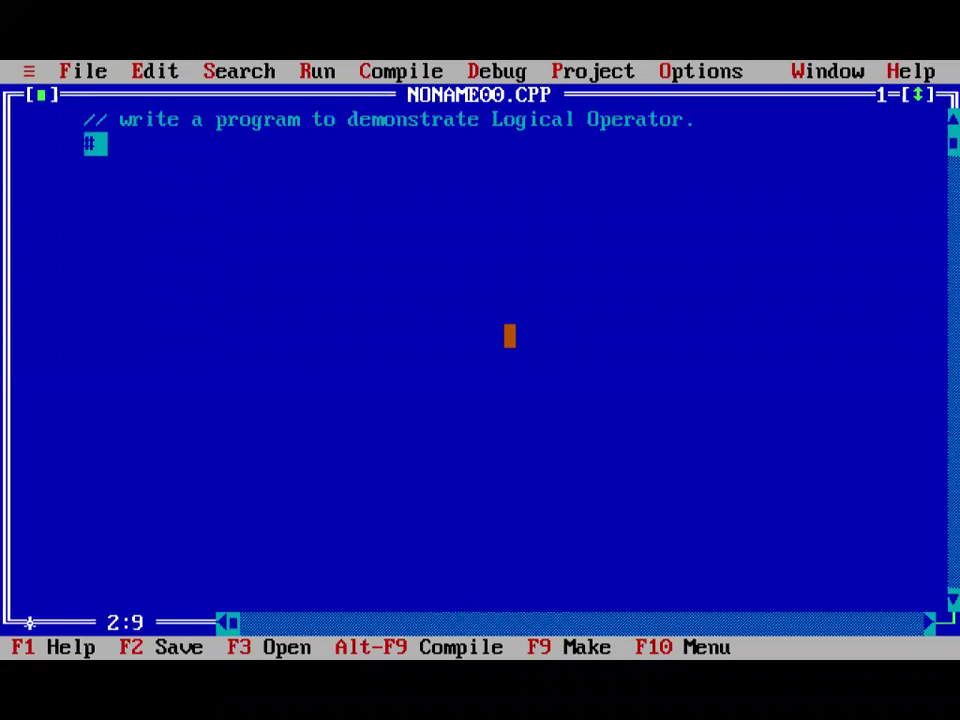
key("BackSpace")
type("inclde")
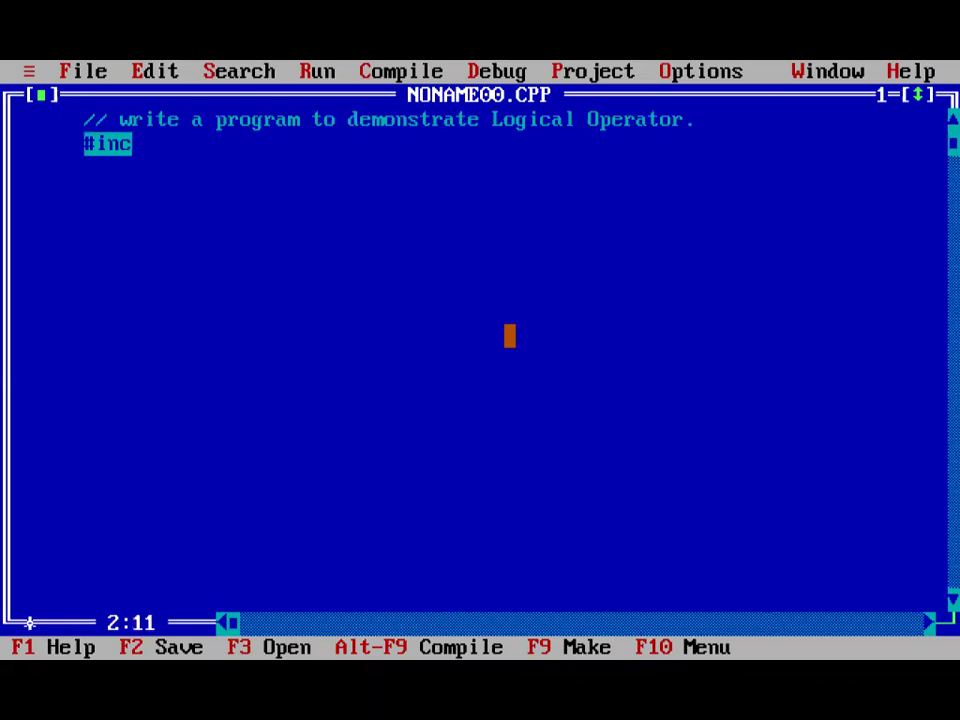
key("BackSpace")
key("BackSpace")
key("BackSpace")
type("lude<>")
key("Left")
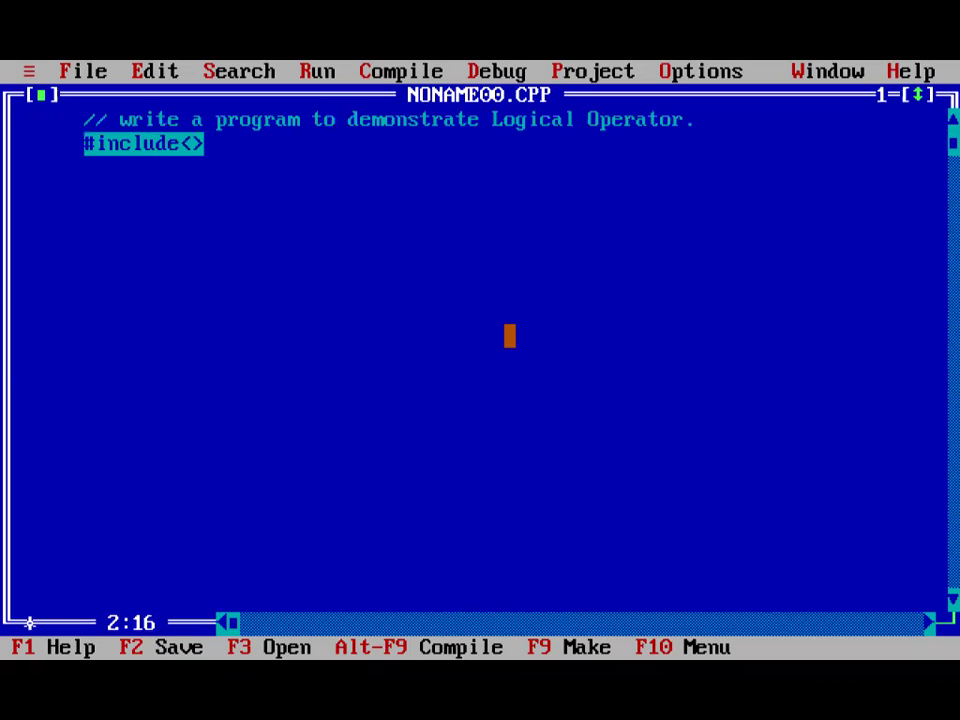
type("stdio.h")
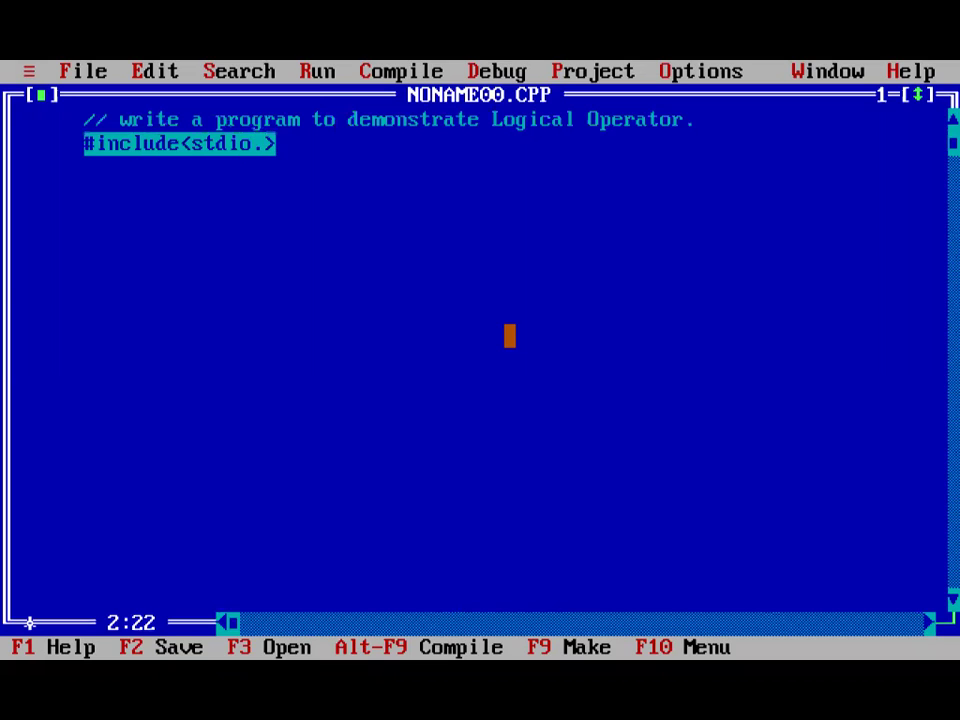
- Add the line #include<conio.h> directly below #include<stdio.h>
key("Return")
type("#incude")
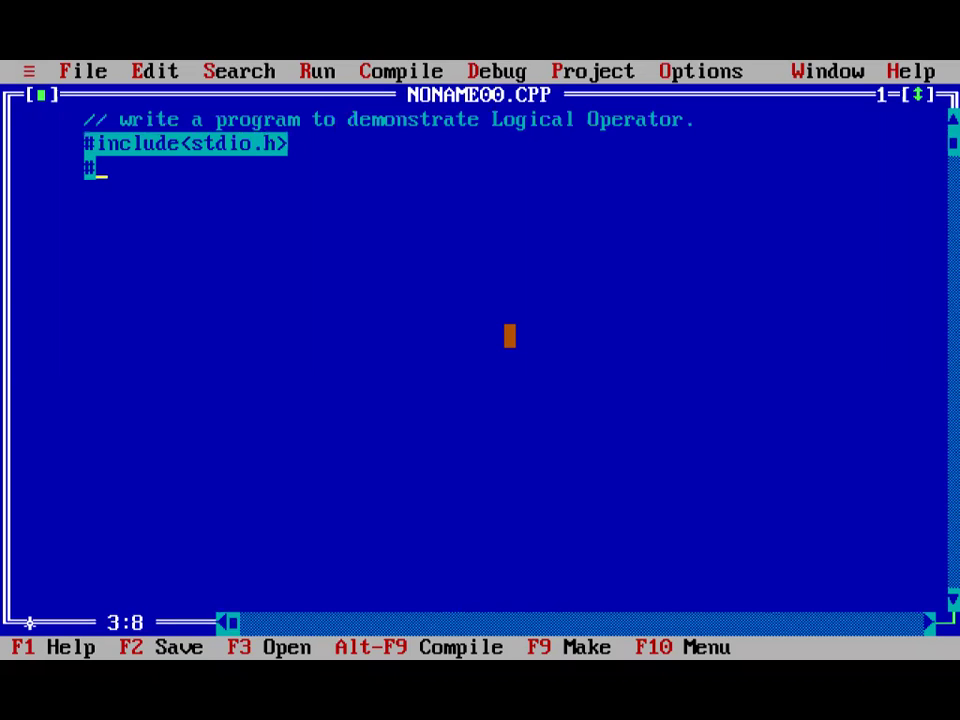
key("BackSpace")
key("BackSpace")
key("BackSpace")
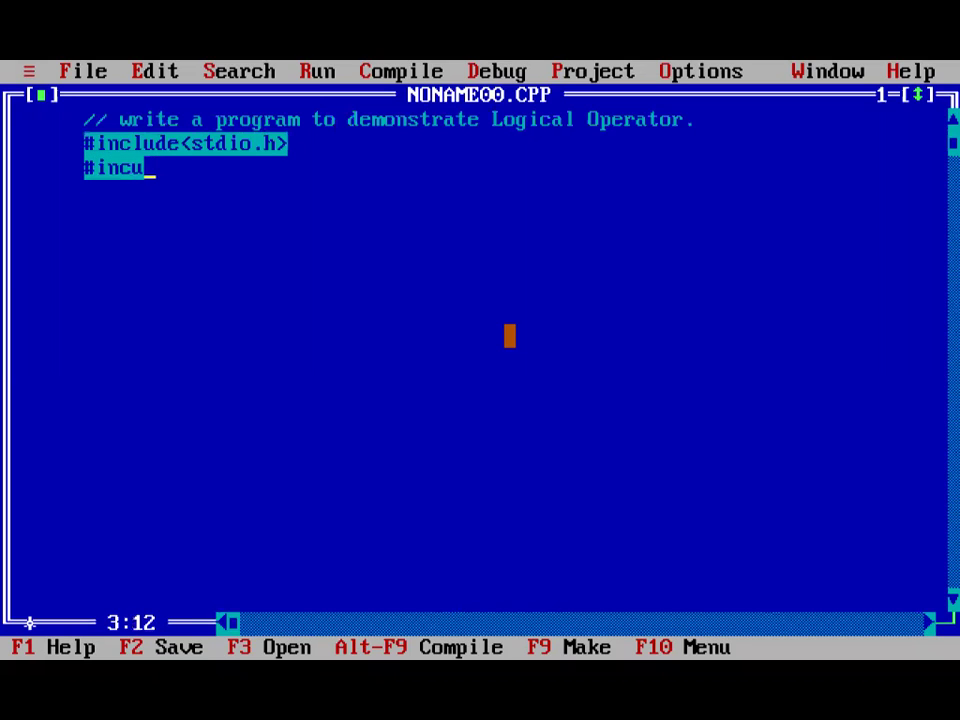
type("lude<>")
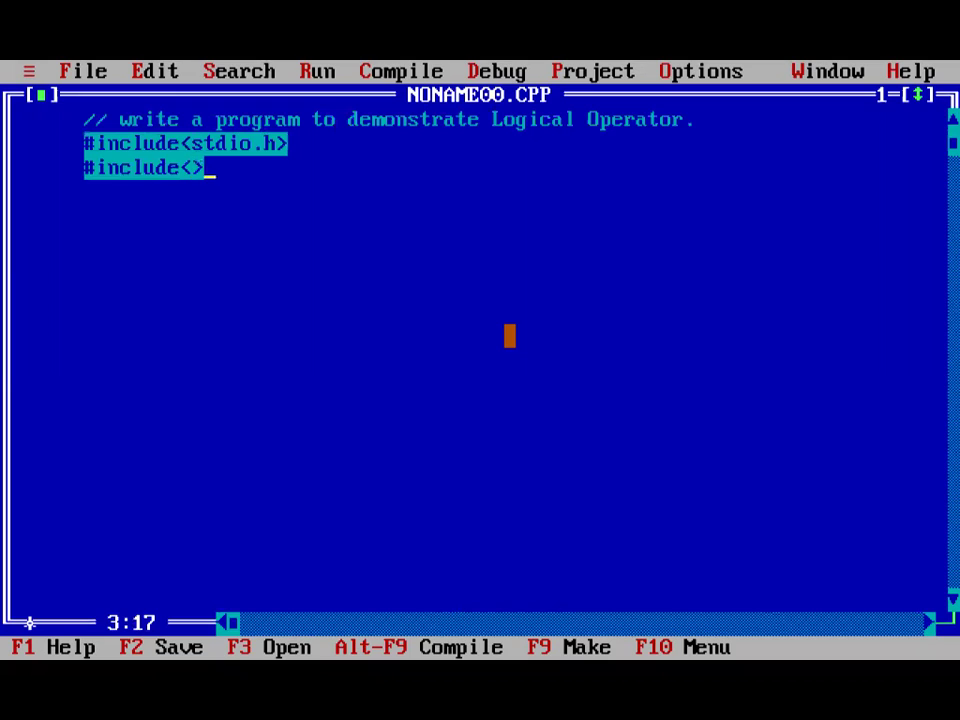
key("Left")
type("conio")
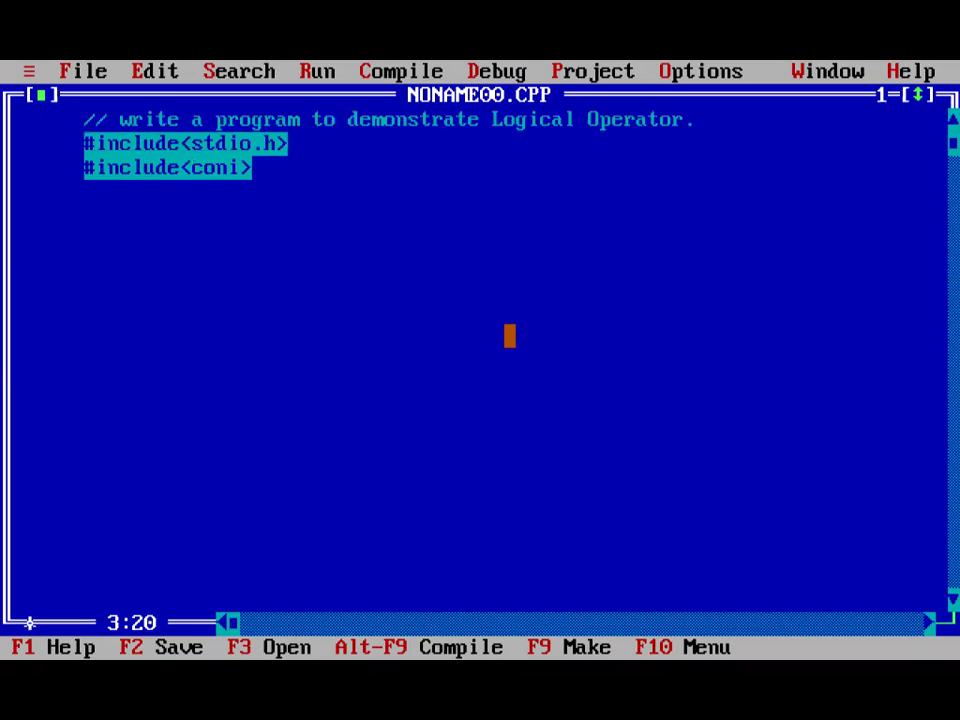
type(".h")
key("End")
- Add the function header void main() below the includes, separated from them by one blank line
key("Return")
key("Return")
type("vid mai")
key("BackSpace")
key("BackSpace")
key("BackSpace")
key("BackSpace")
key("BackSpace")
key("BackSpace")
type("oi")
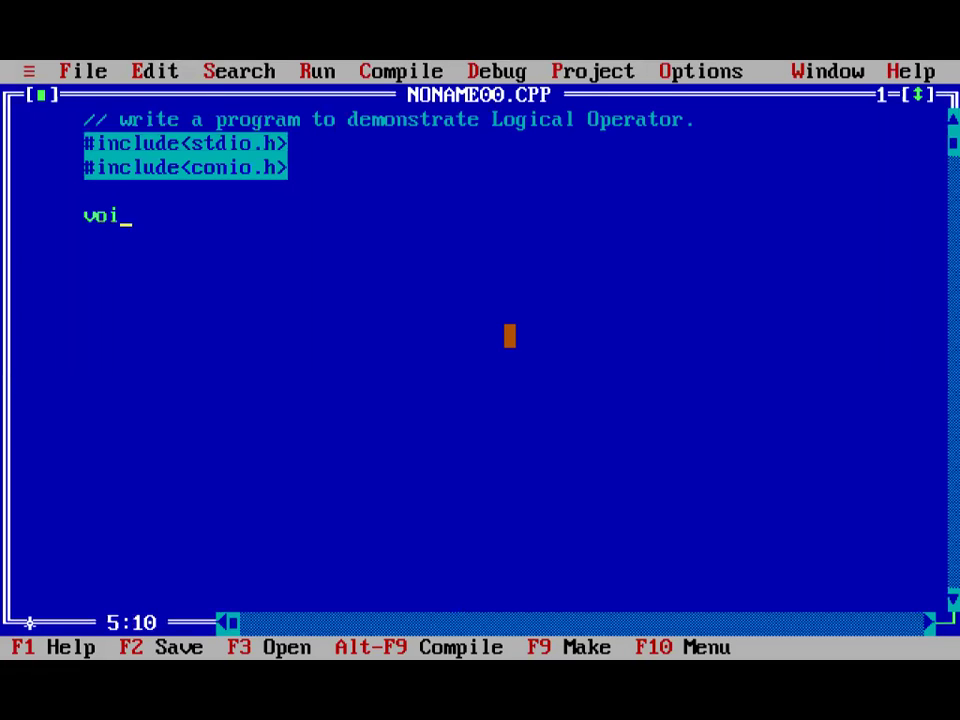
type("d main()")
- Add the opening and closing braces of main() on their own lines, with blank lines between them for the body
key("Return")
type("{}")
key("Left")
key("Return")
key("Right")
key("Up")
key("Right")
key("Return")
key("Return")
key("Return")
- Add the statement getch(); on the line just above the closing brace of main()
type("g")
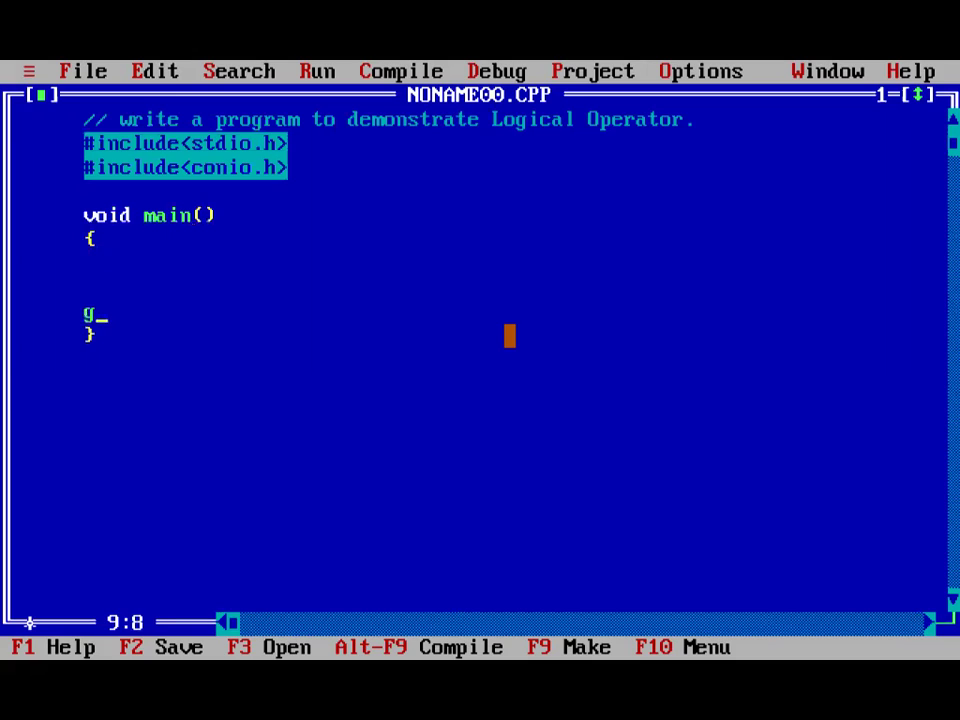
type("tch")
key("BackSpace")
key("BackSpace")
key("BackSpace")
type("etch()")
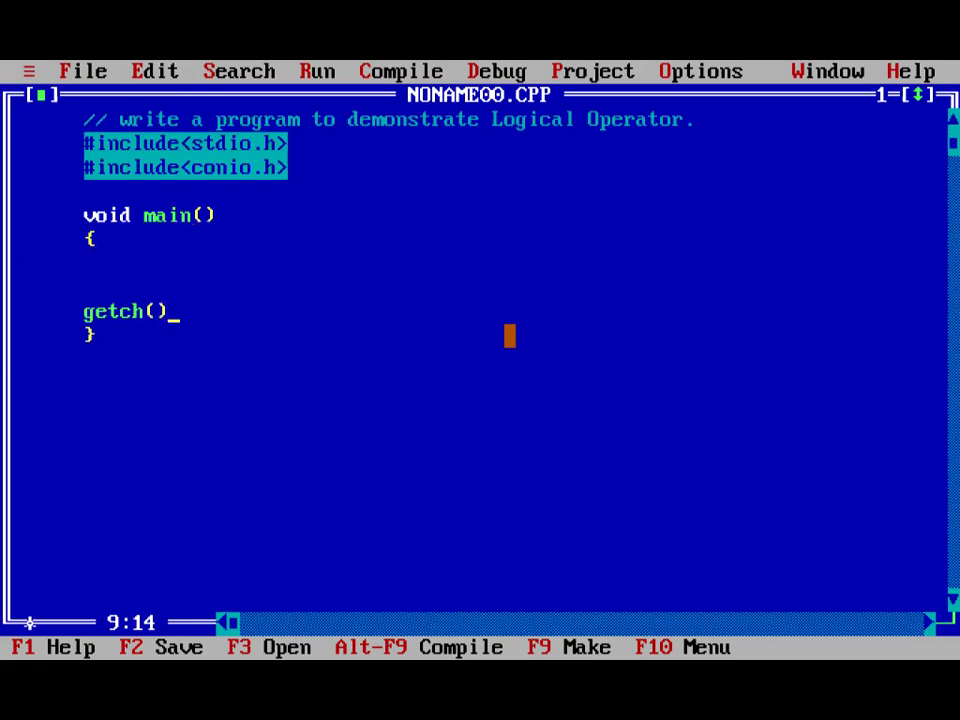
type(";")
- Declare the integer variables a and b with int a,b; as the indented first line in main()
key("Left")
key("Left")
key("Left")
key("Left")
key("Left")
key("Left")
key("Up")
type("int a,b")
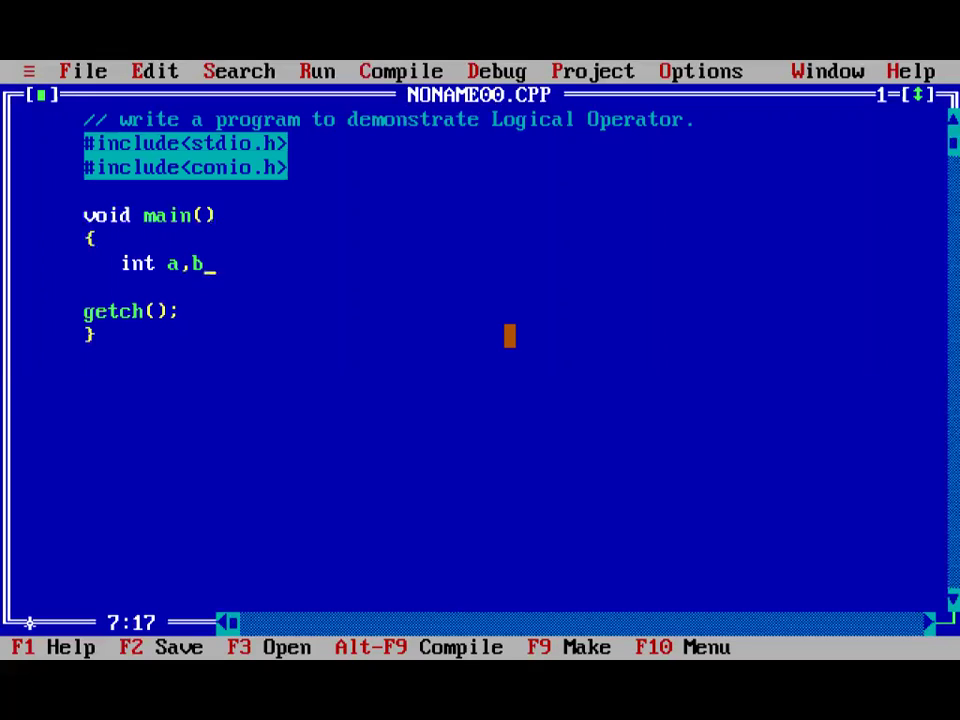
type(";")
key("Return")
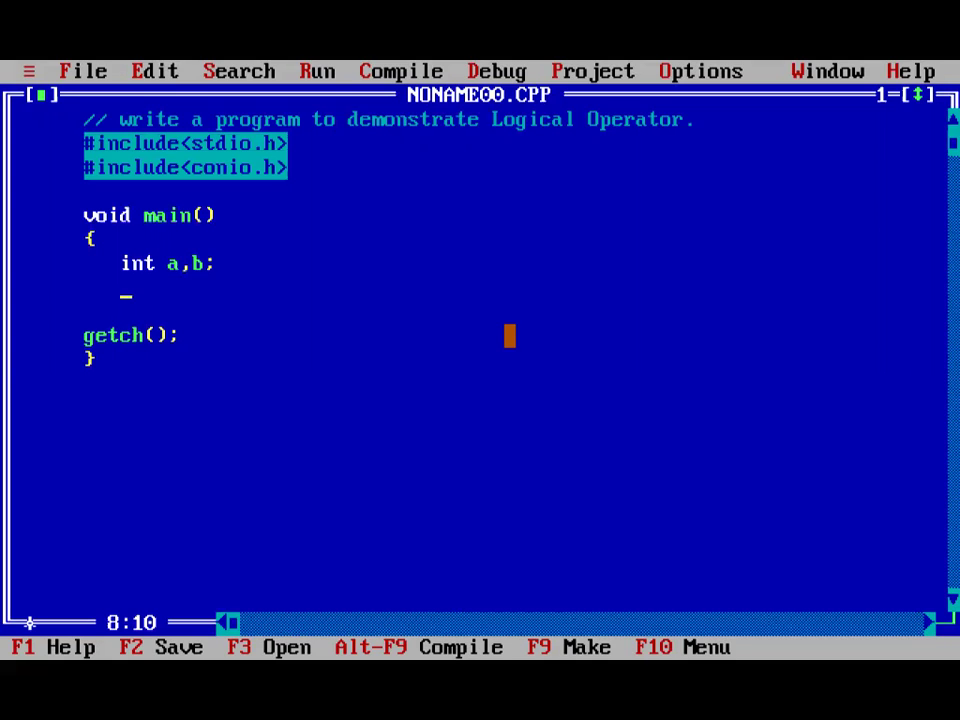
- Add the statement clrscr(); below the variable declaration and start a new line after it
type("clrs")
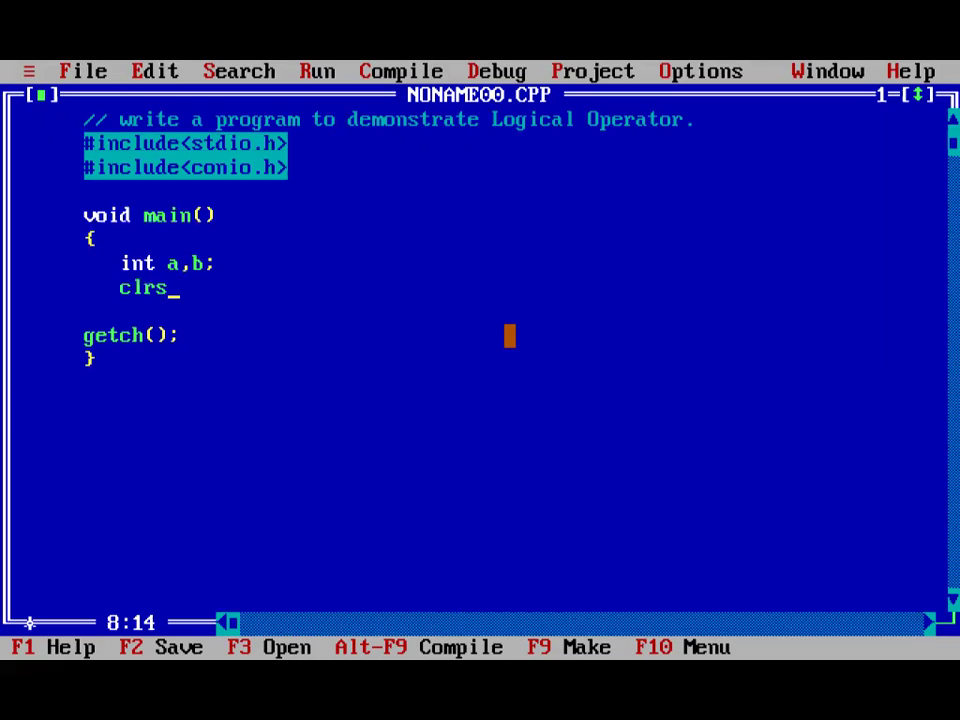
type("cr()")
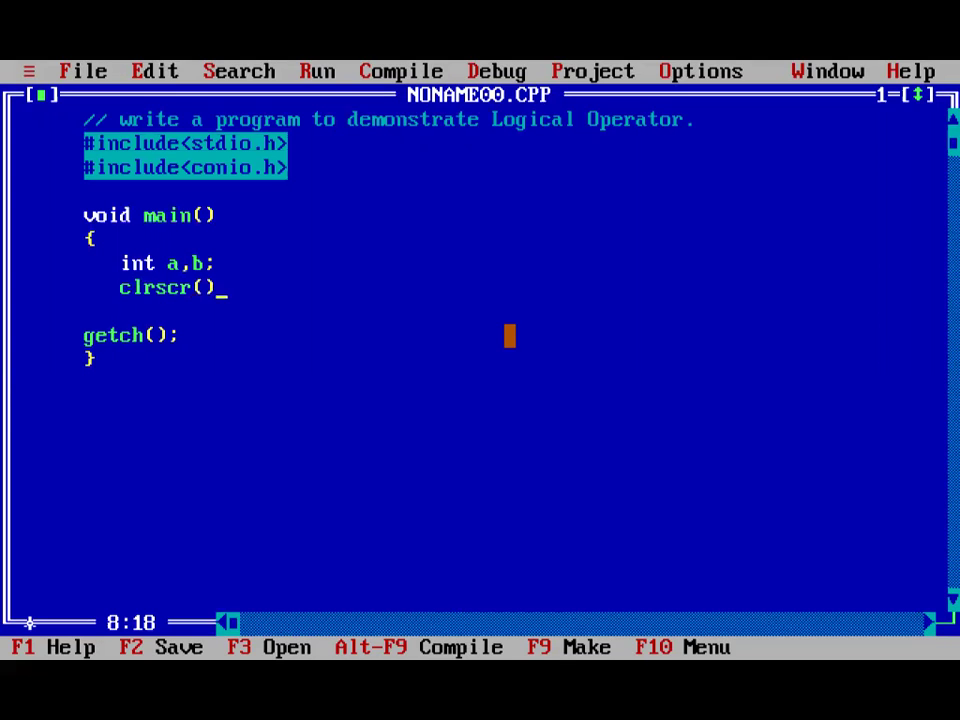
type(";")
key("Return")
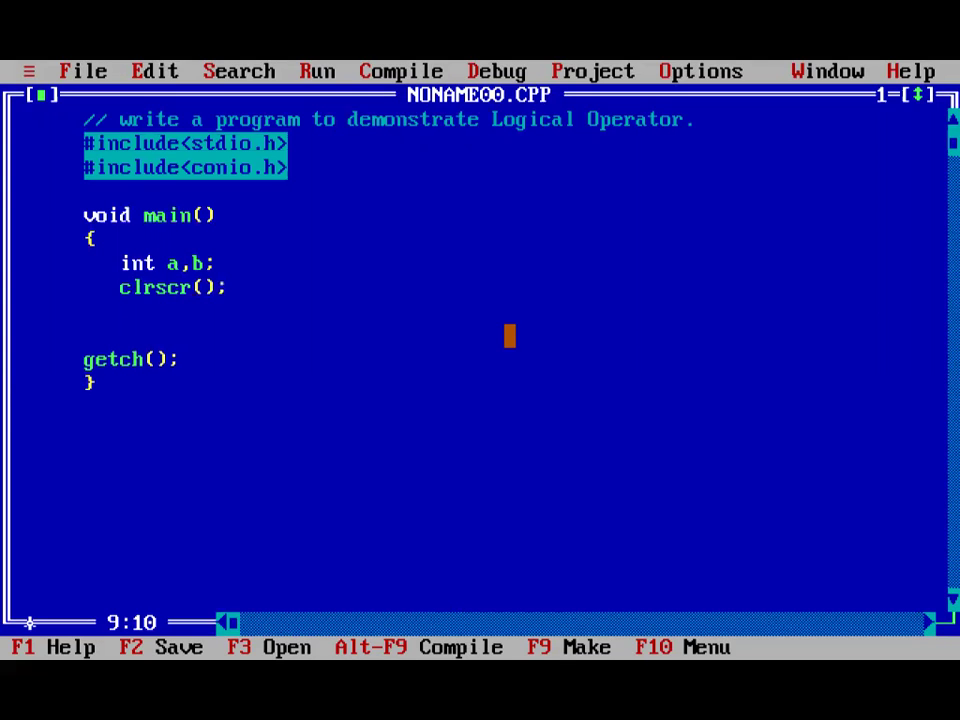